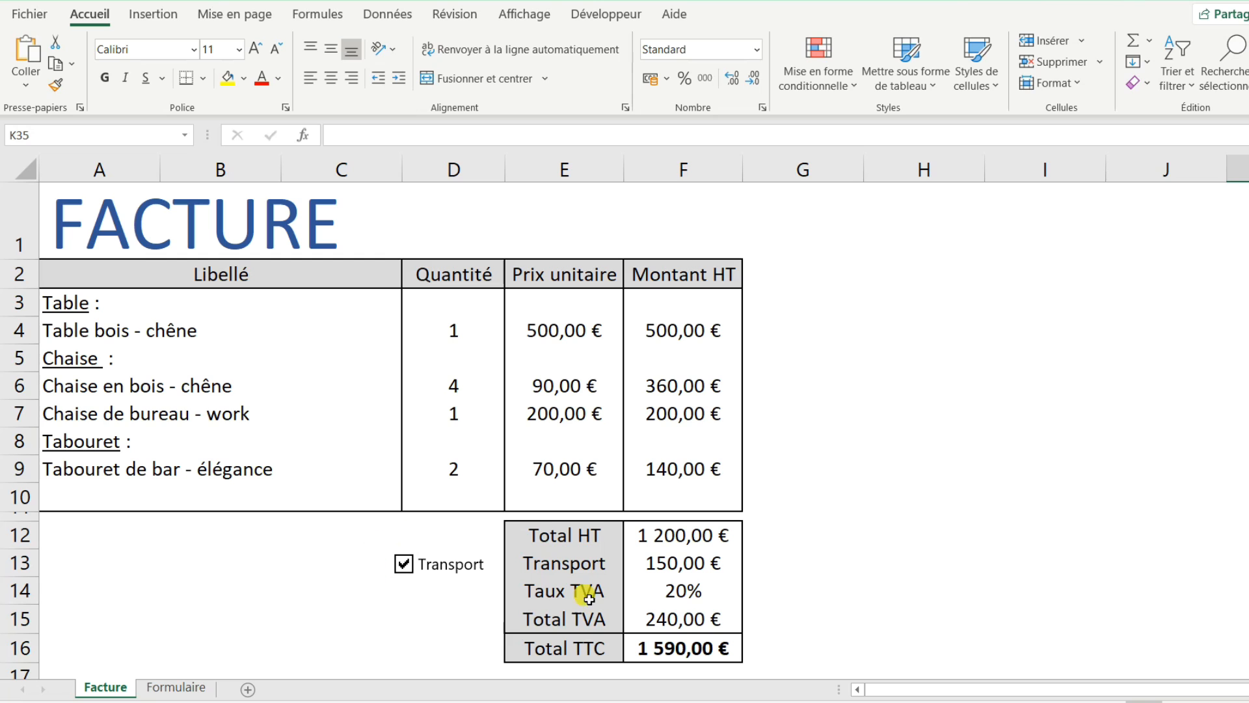
Open the Formulaire sheet and untick the Access and PowerPoint skill checkboxes to try out the finished form
click(175, 687)
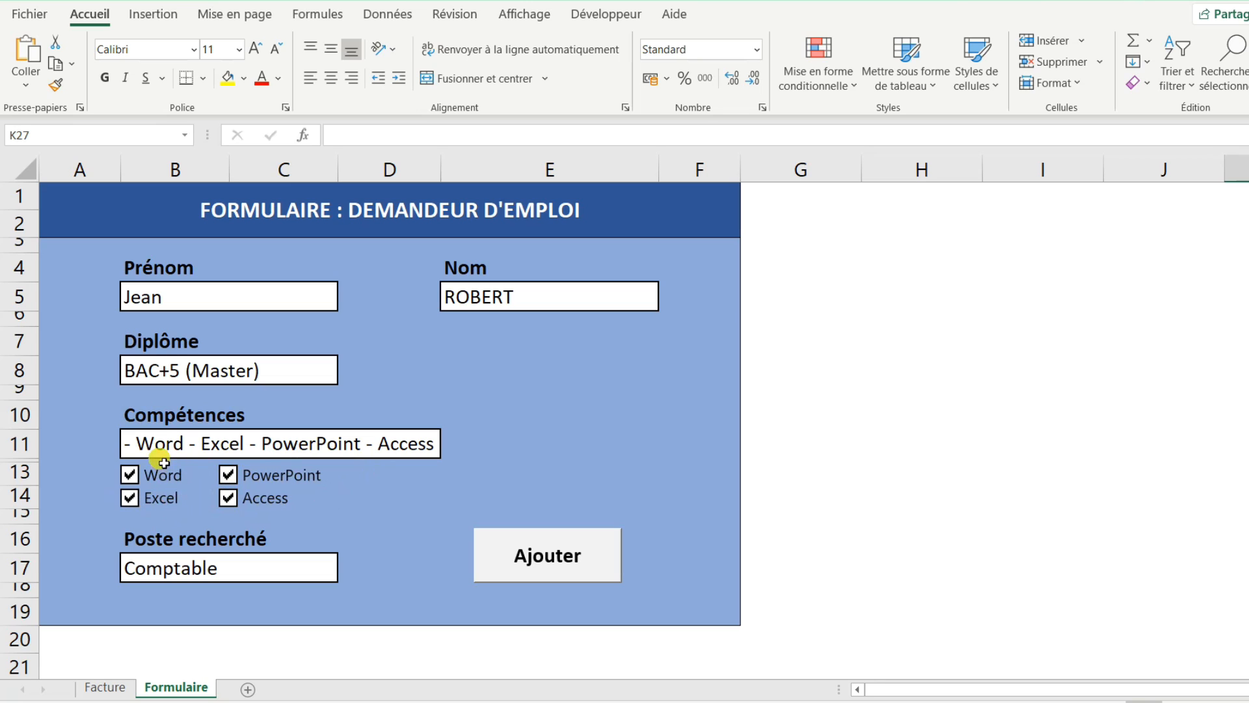
click(228, 499)
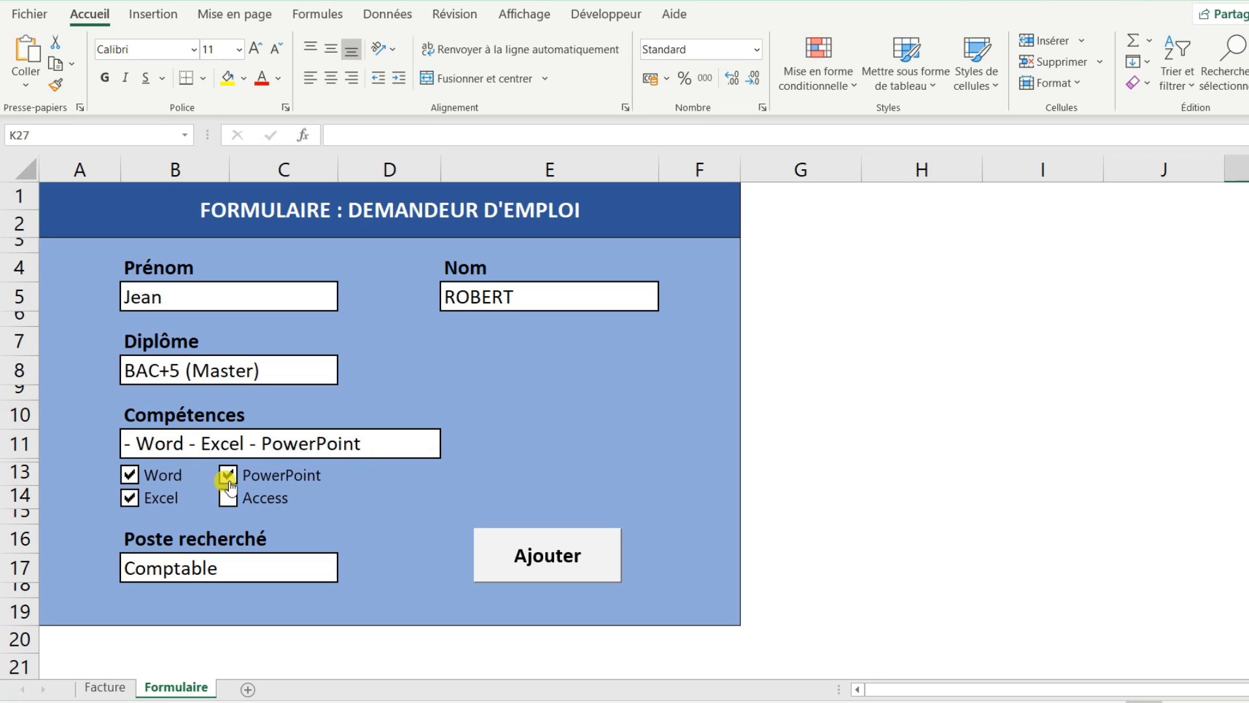
click(228, 475)
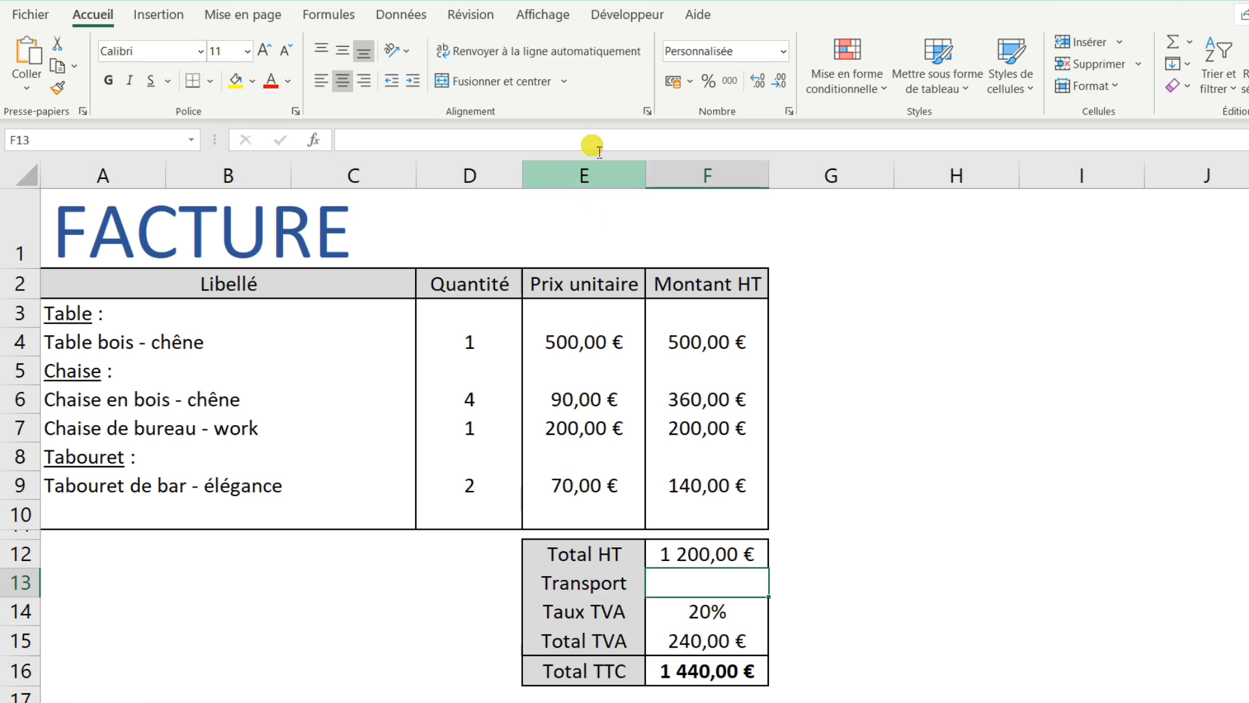
Insert a form-control checkbox in cell D13, beside the Transport row of the invoice totals
click(625, 14)
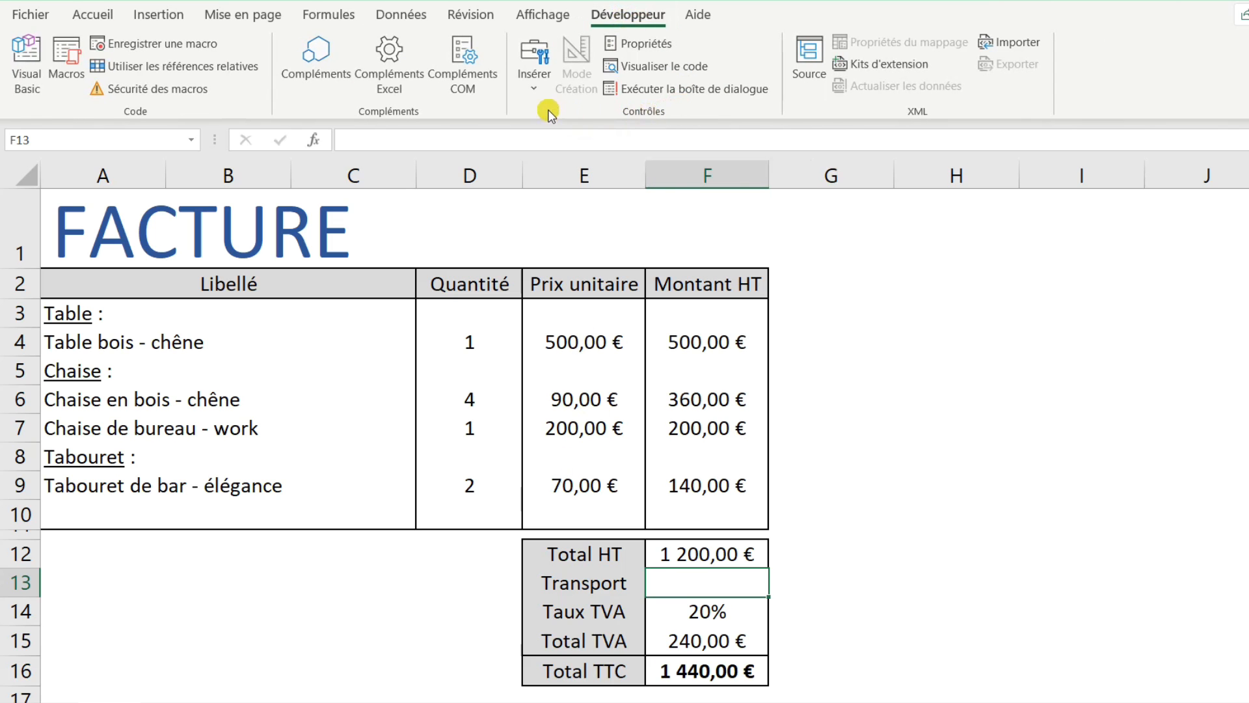
click(534, 85)
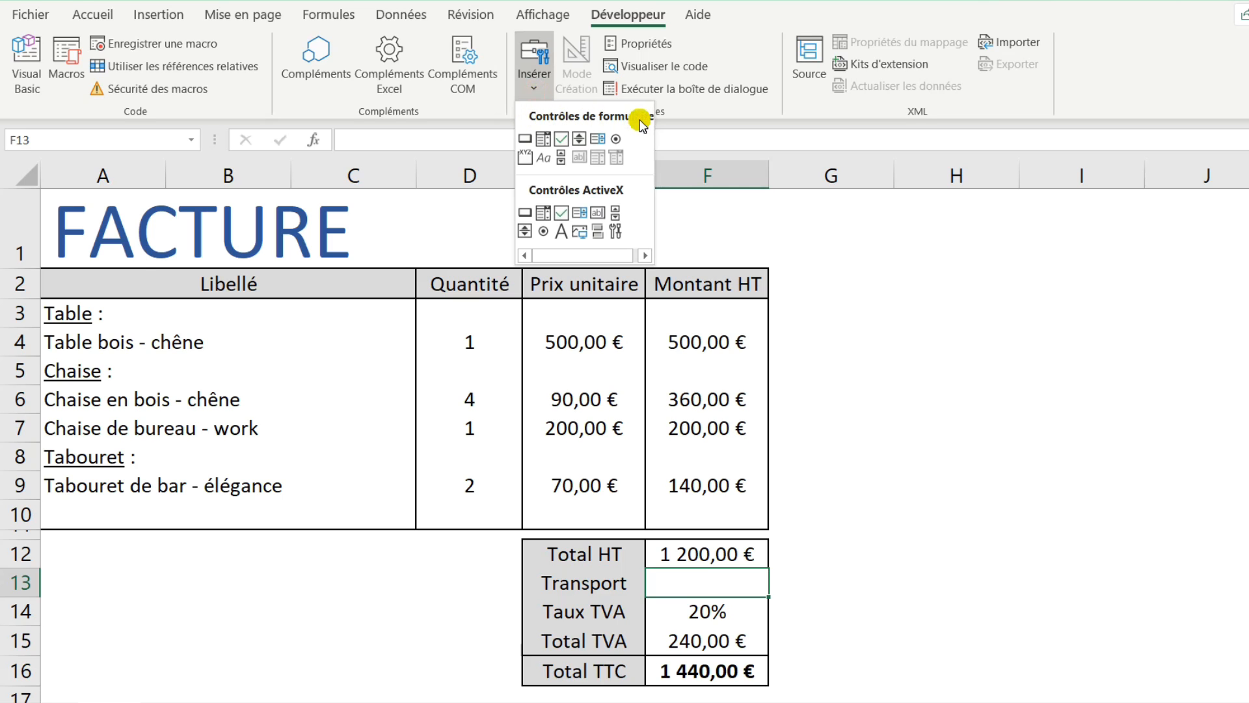
click(563, 140)
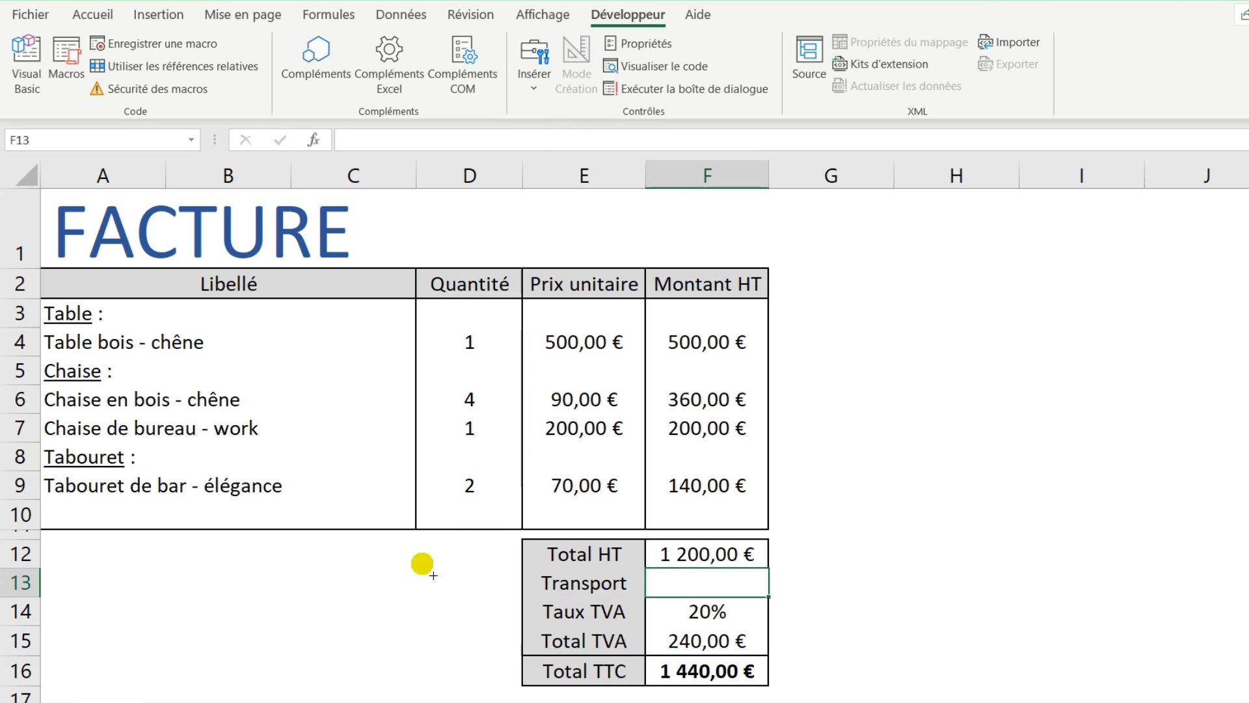
mouse_move(425, 566)
mouse_down()
mouse_move(487, 590)
mouse_move(479, 599)
mouse_up()
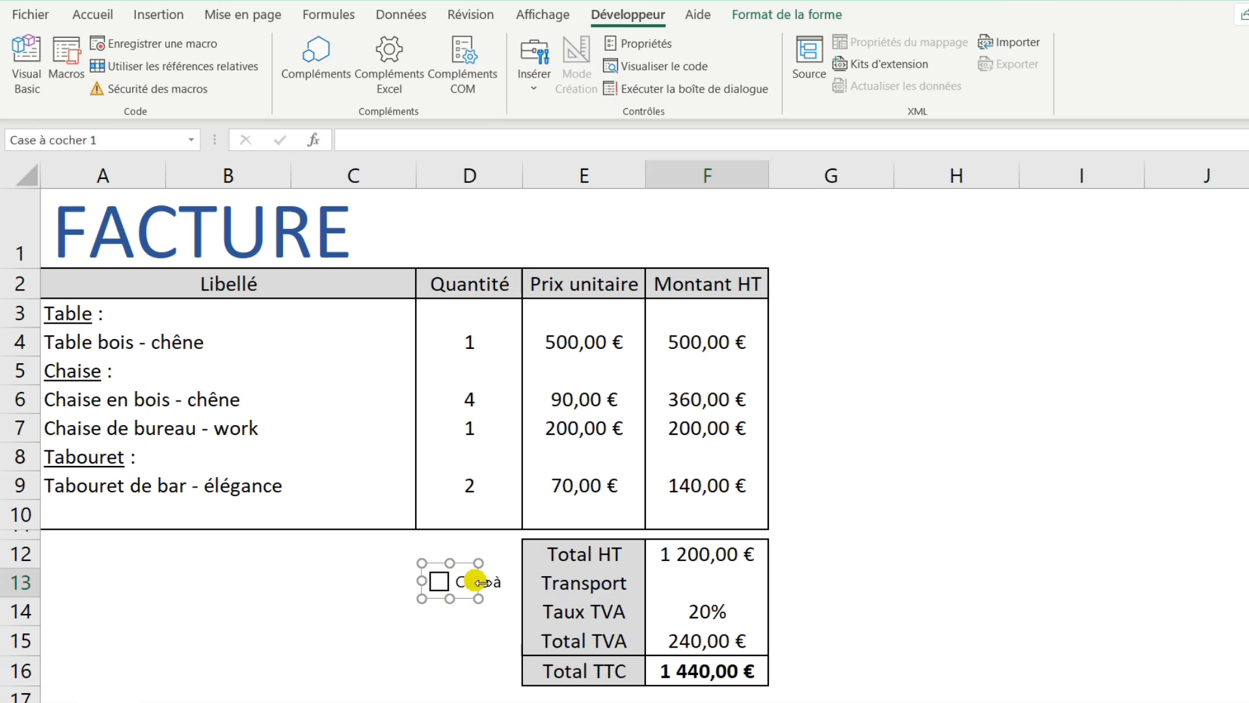
Widen the checkbox to relabel it "Transport", and shift it slightly left, clear of the totals table
drag(479, 580, 570, 559)
click(460, 580)
key(Delete)
key(Delete)
key(Delete)
key(Delete)
key(Delete)
key(Delete)
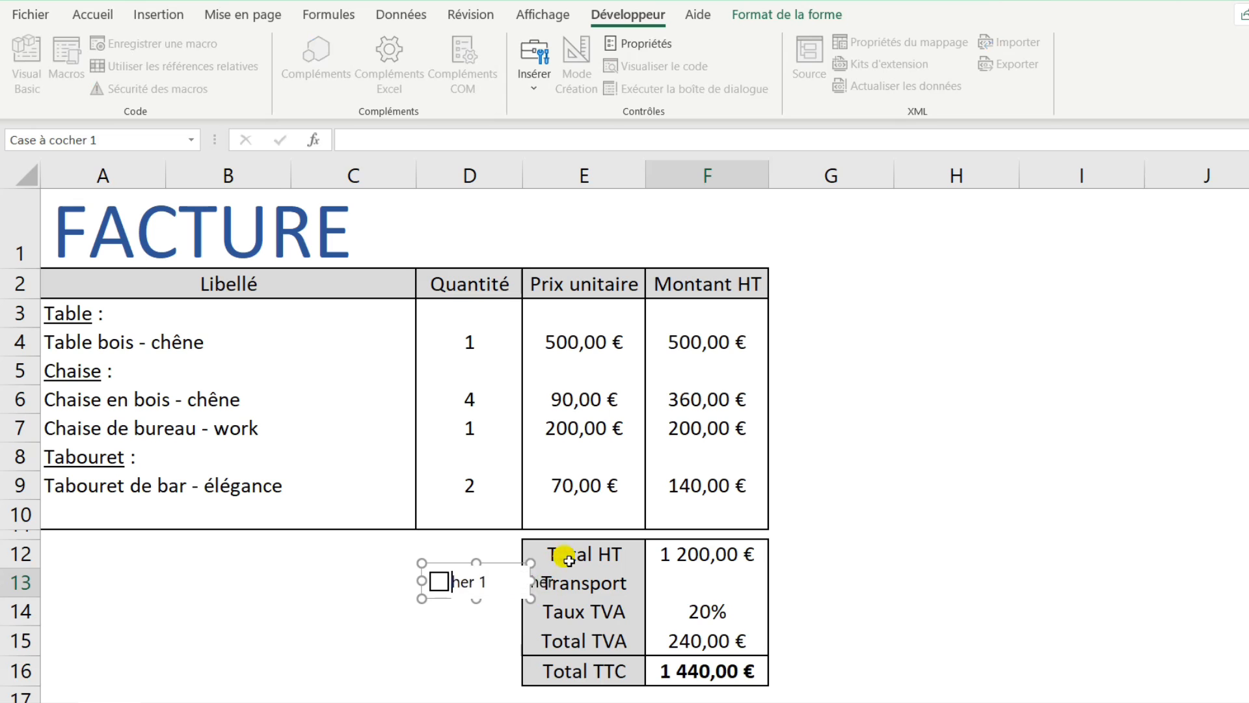
text(Transport)
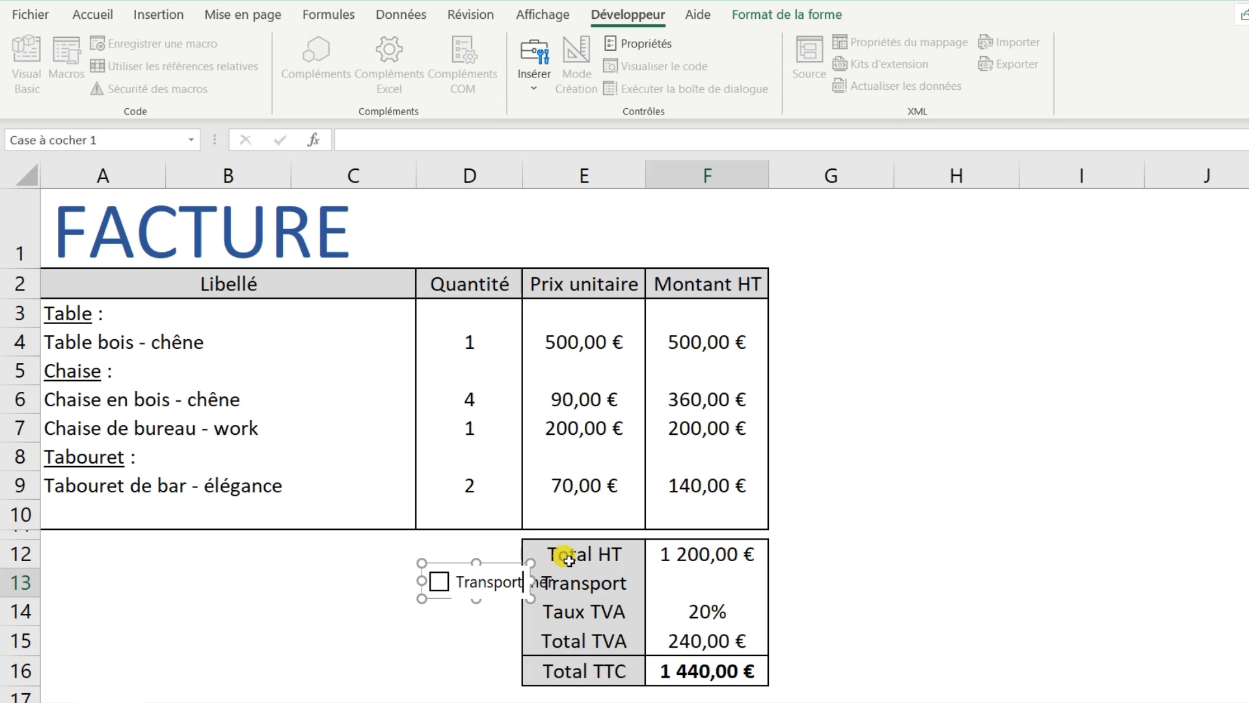
click(446, 623)
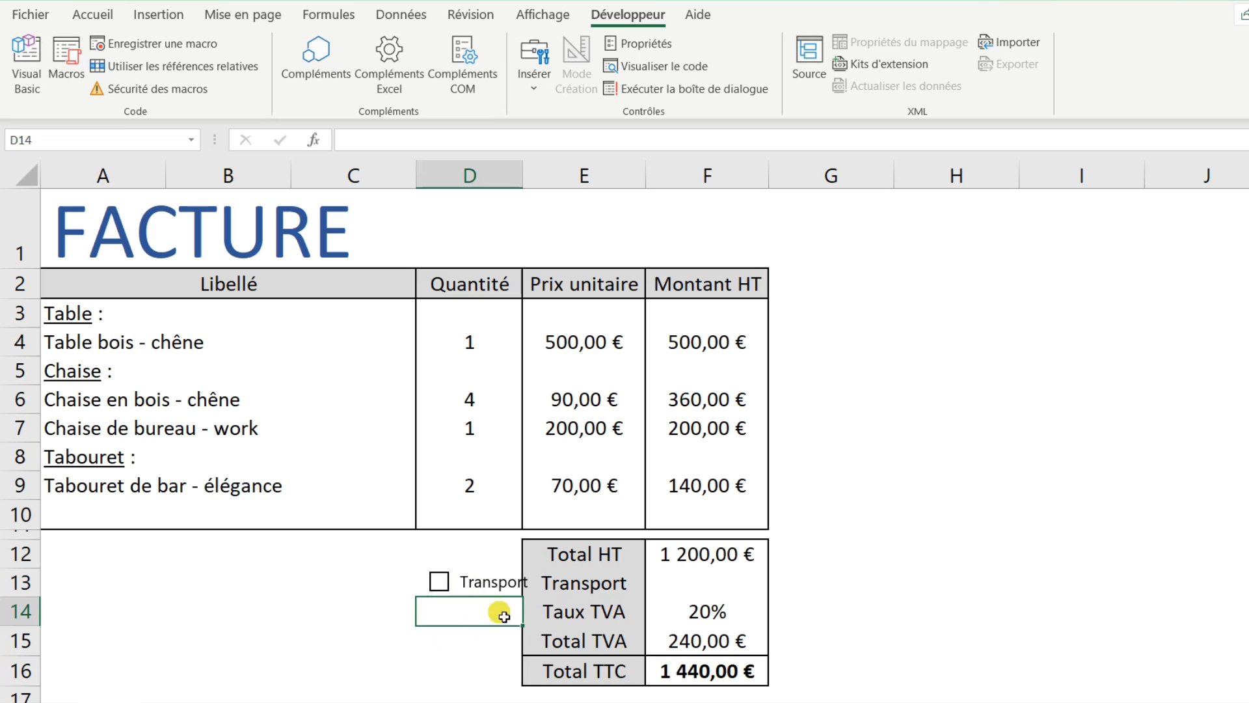
ctrl+click(492, 586)
drag(505, 562, 491, 575)
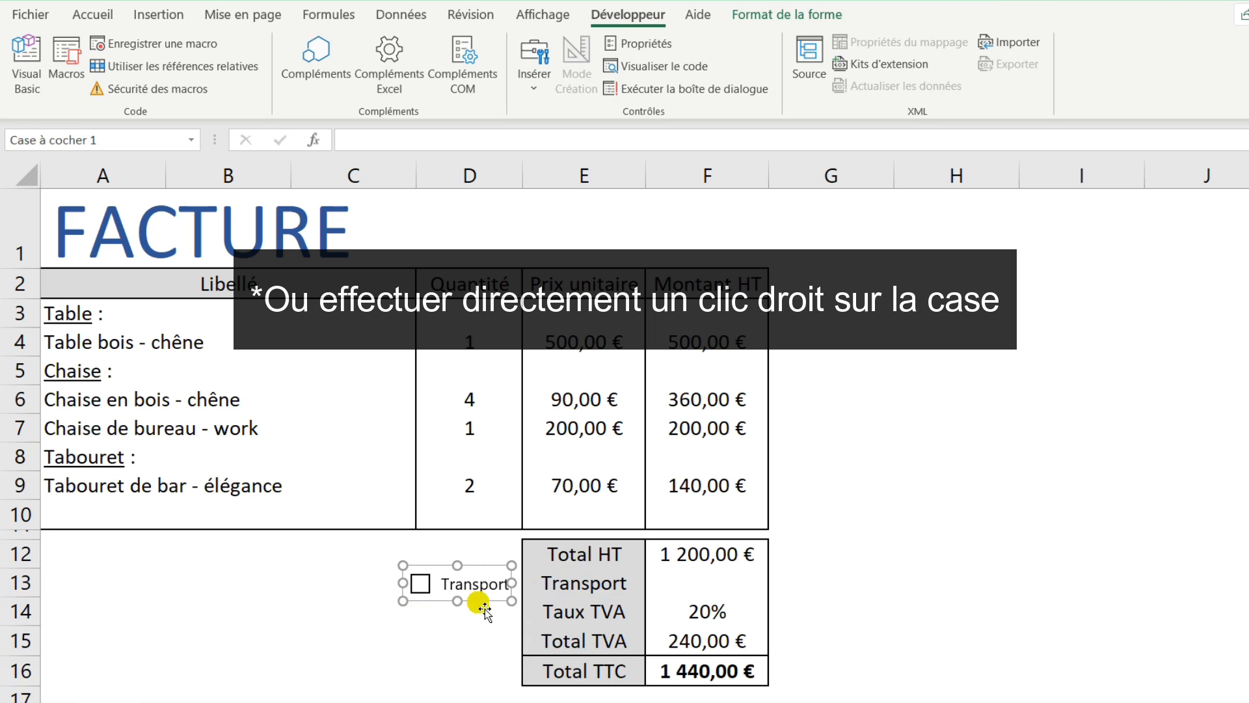
Link the Transport checkbox to cell $C$13 in its control format settings
right_click(481, 605)
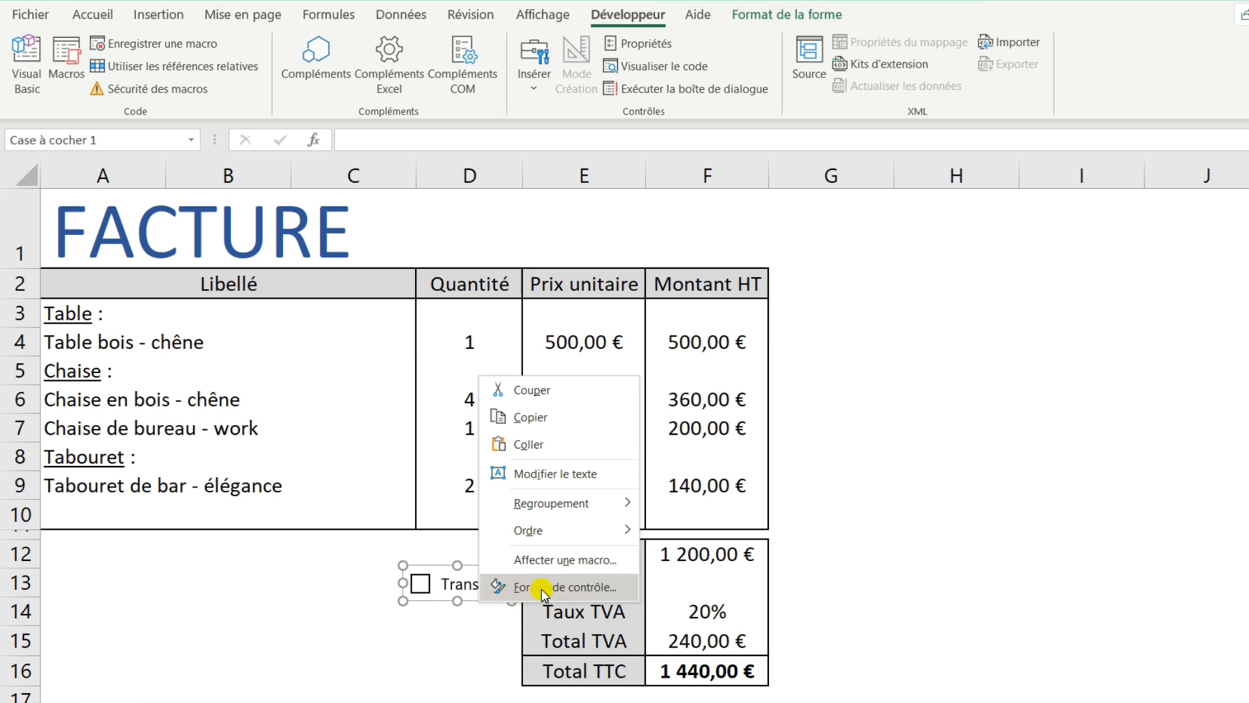
click(541, 588)
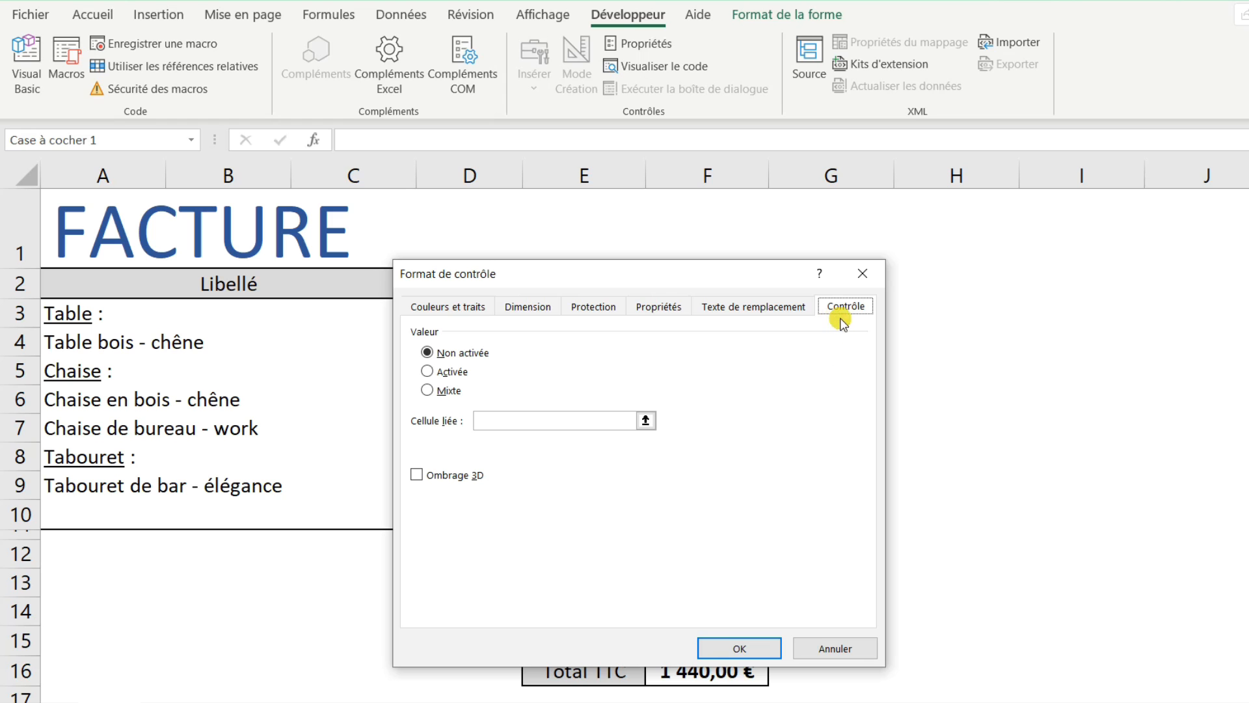
click(502, 421)
drag(582, 283, 753, 270)
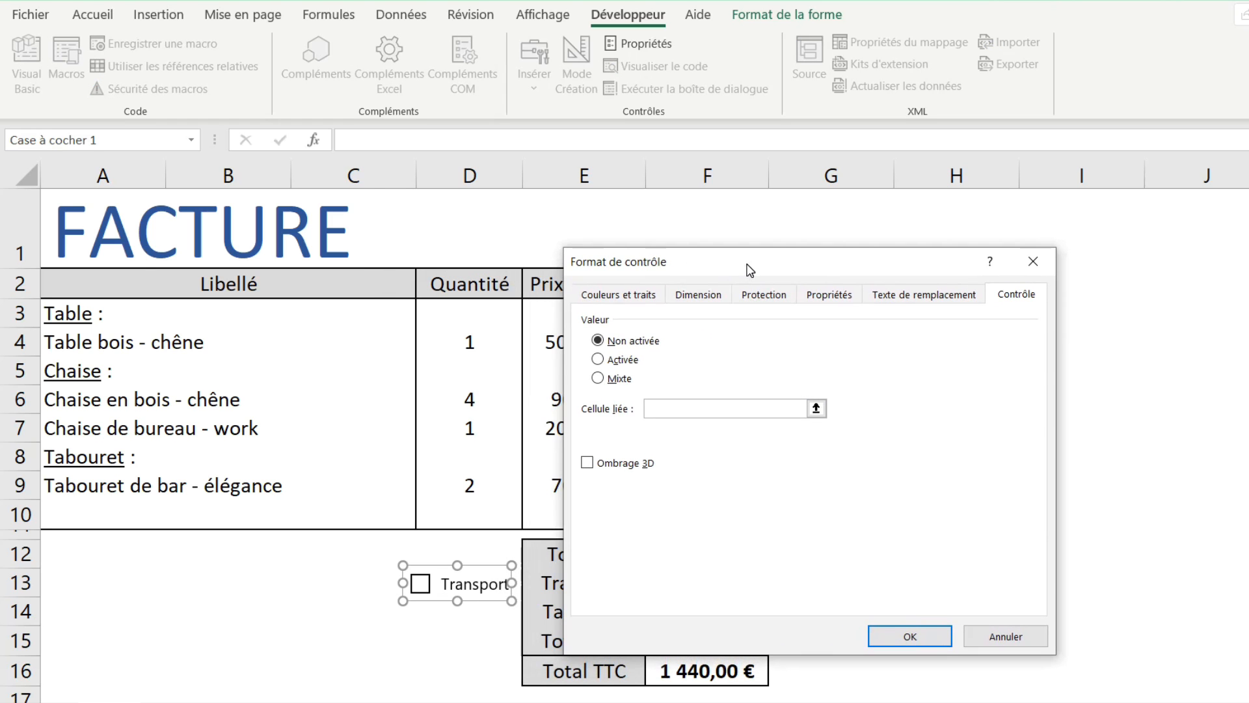
click(369, 586)
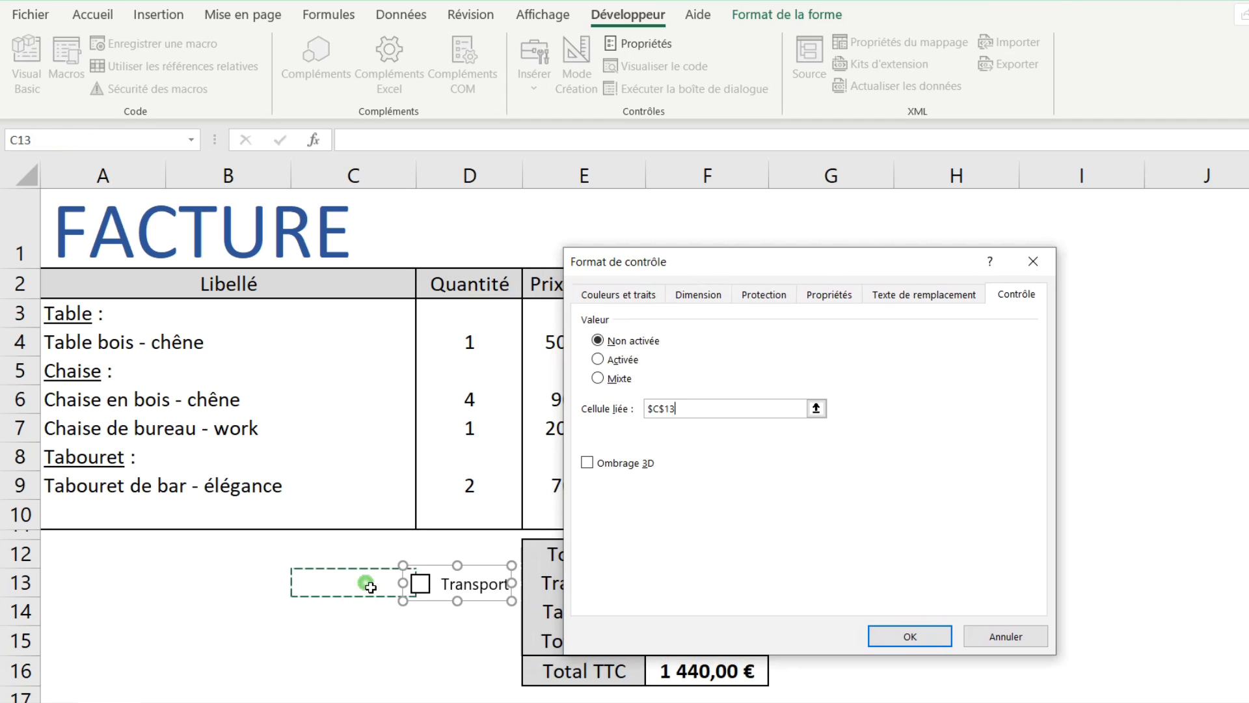
click(901, 635)
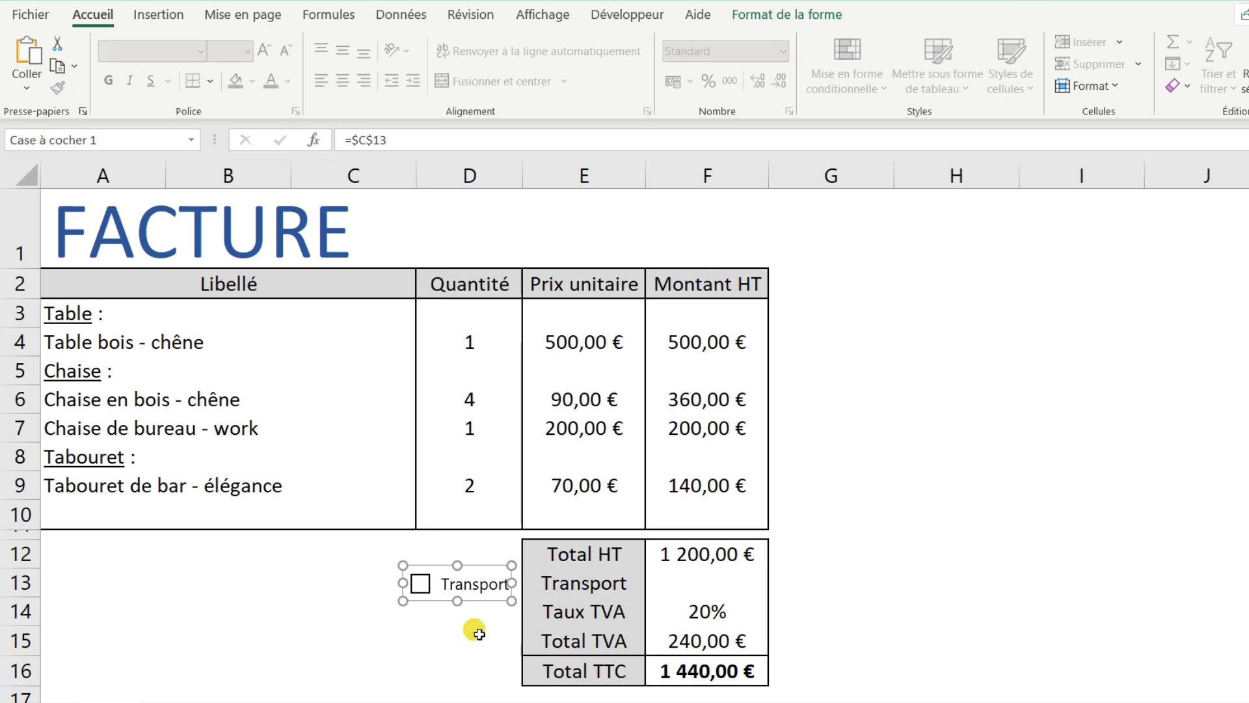
Test the link by ticking and unticking the Transport checkbox
click(466, 638)
click(420, 589)
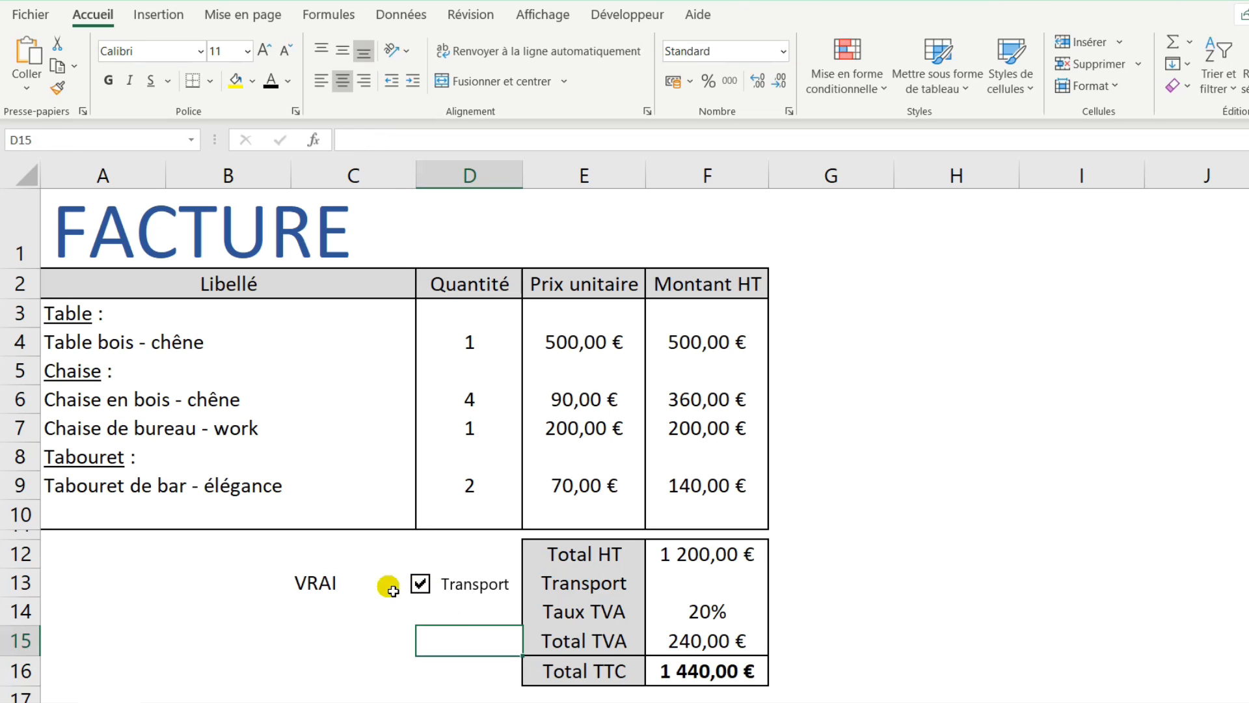
click(423, 587)
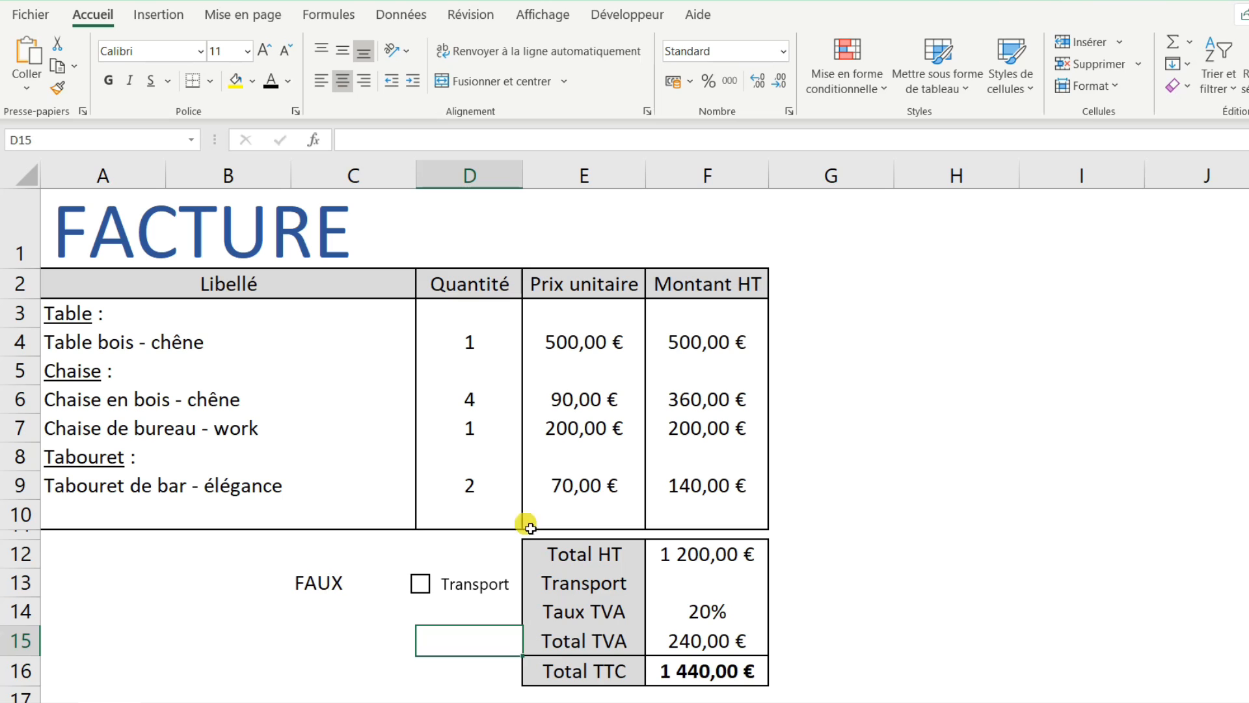
Enter the formula =SI(C13=VRAI;150;0) in the Transport amount cell F13 and tick the Transport checkbox
click(693, 588)
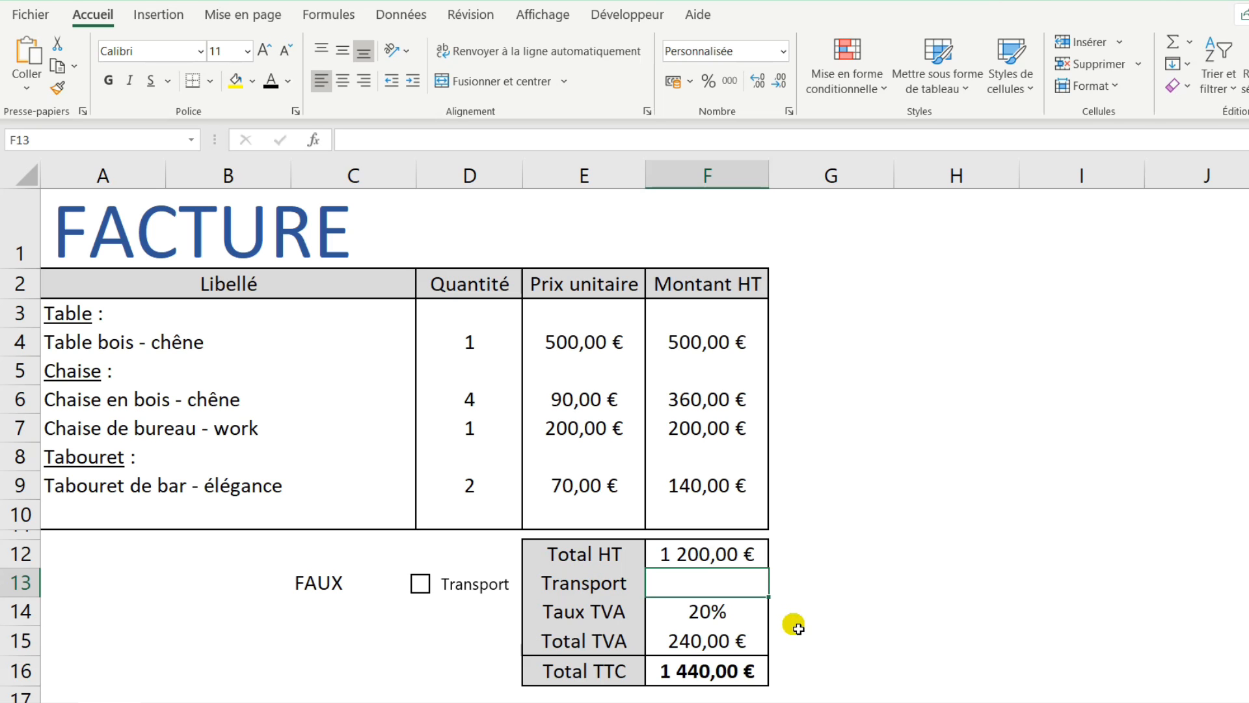
text(=)
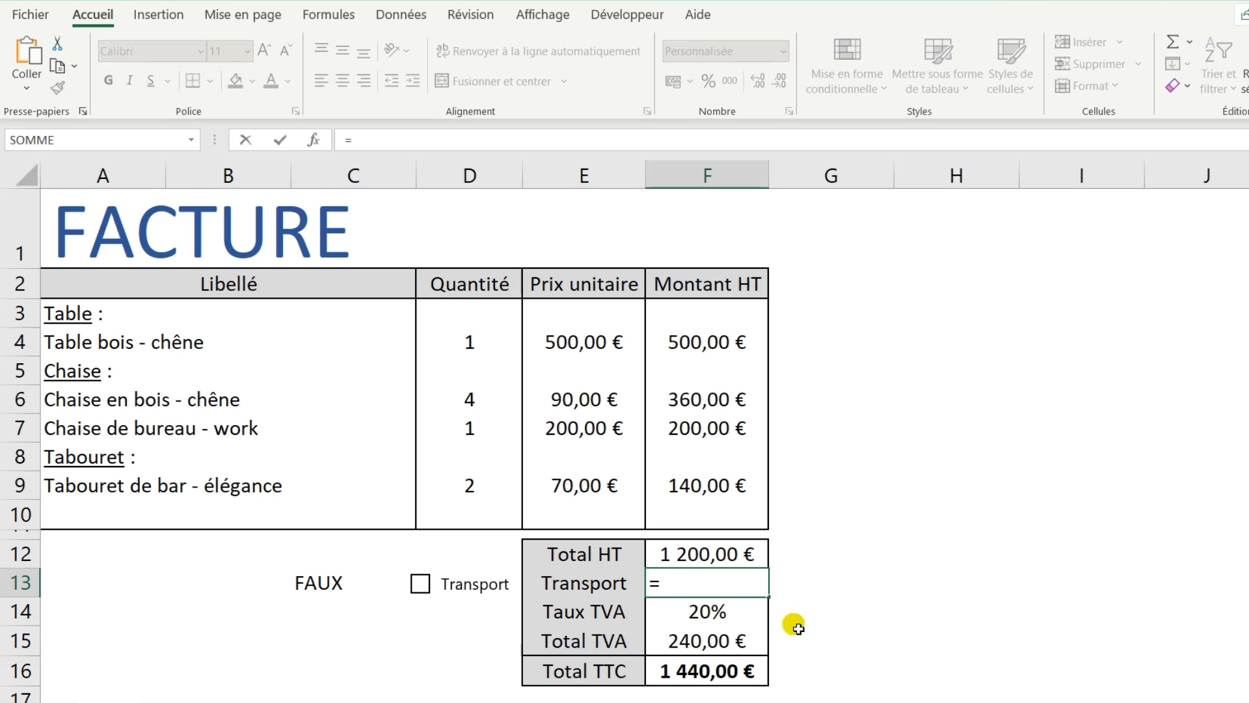
text(SI()
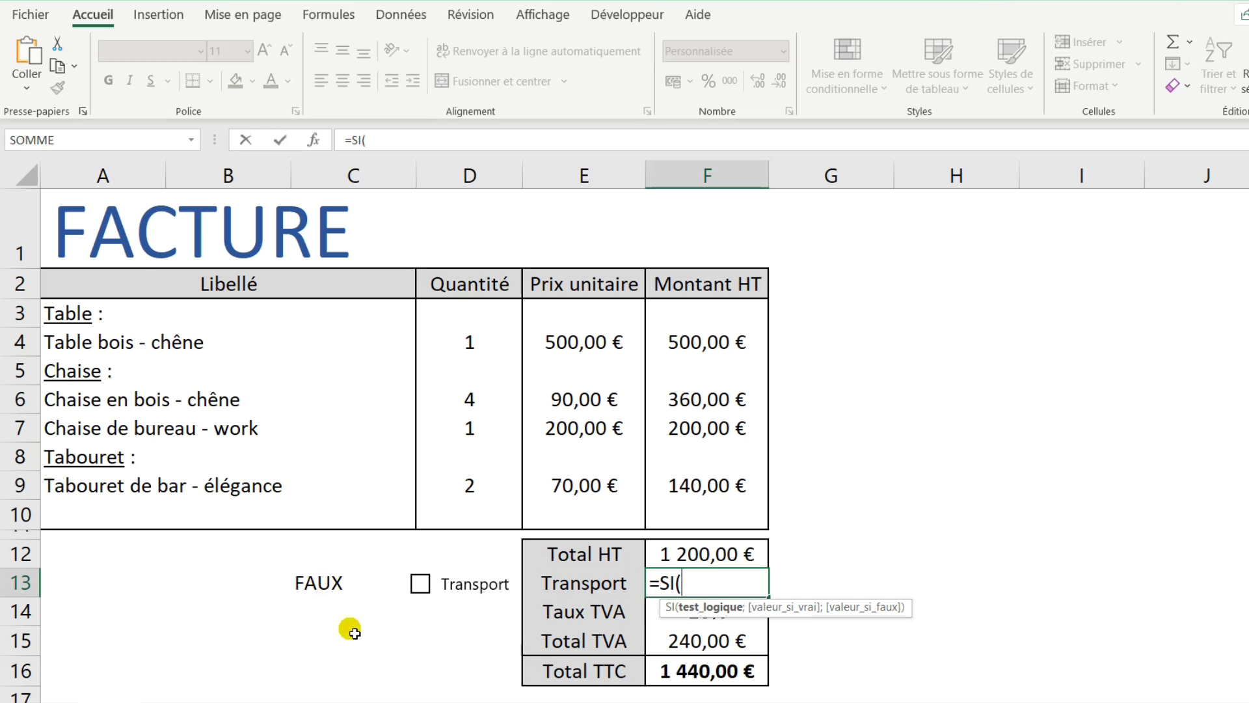
click(329, 590)
text(=)
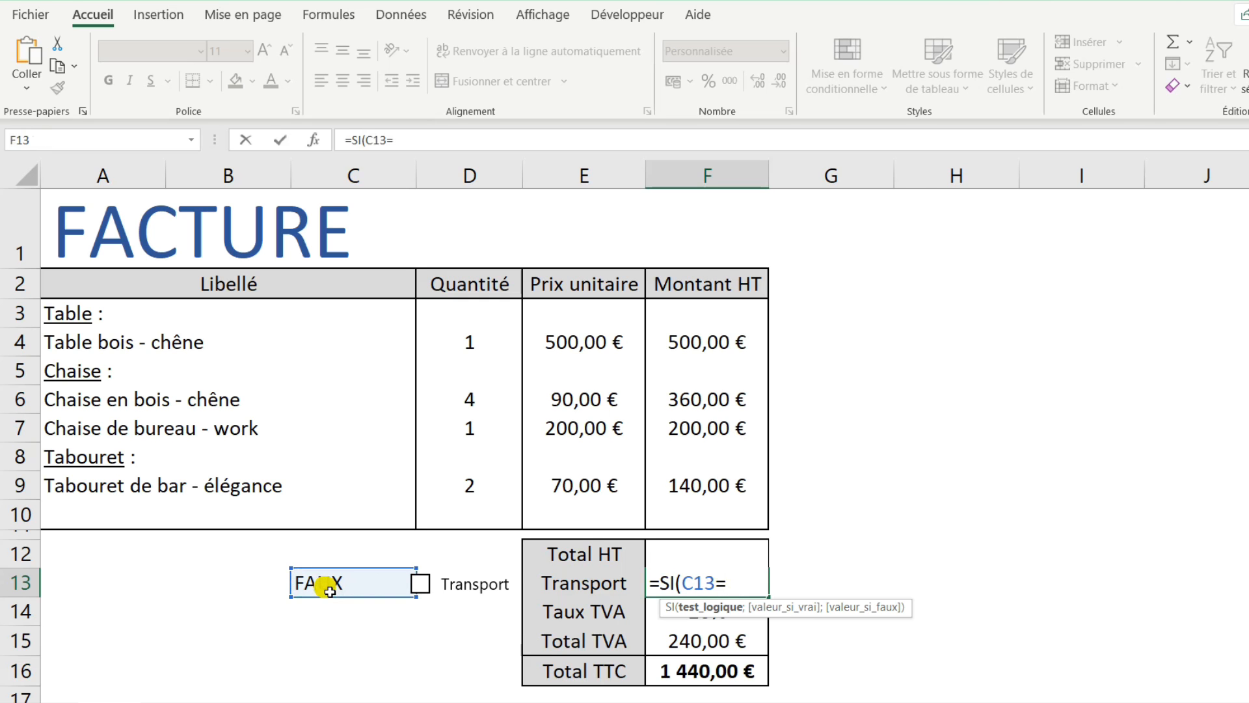
text(VRAI)
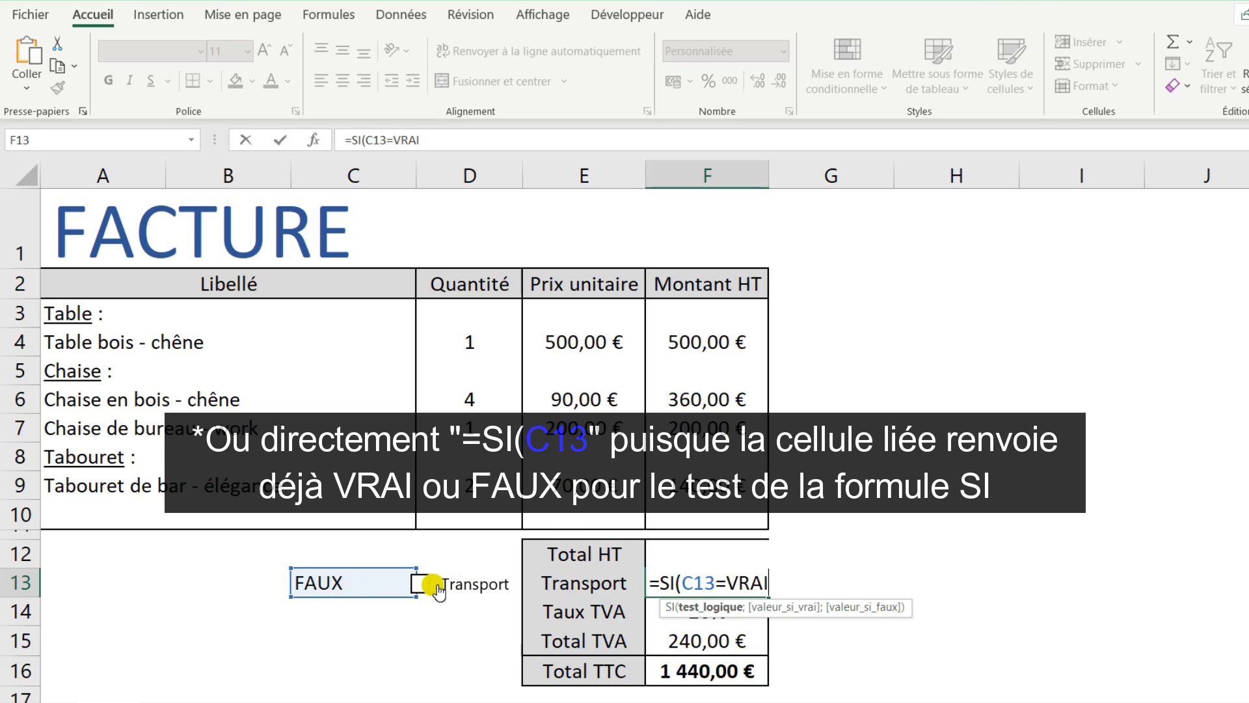
text(;)
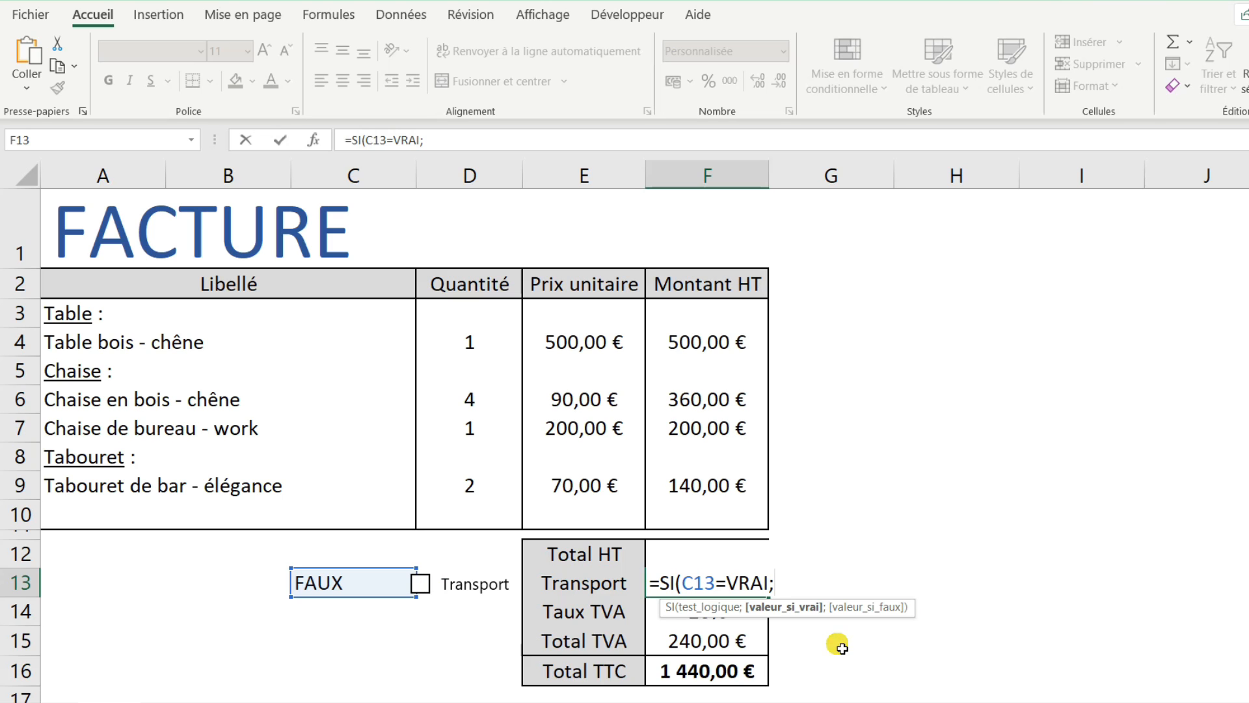
text(150;)
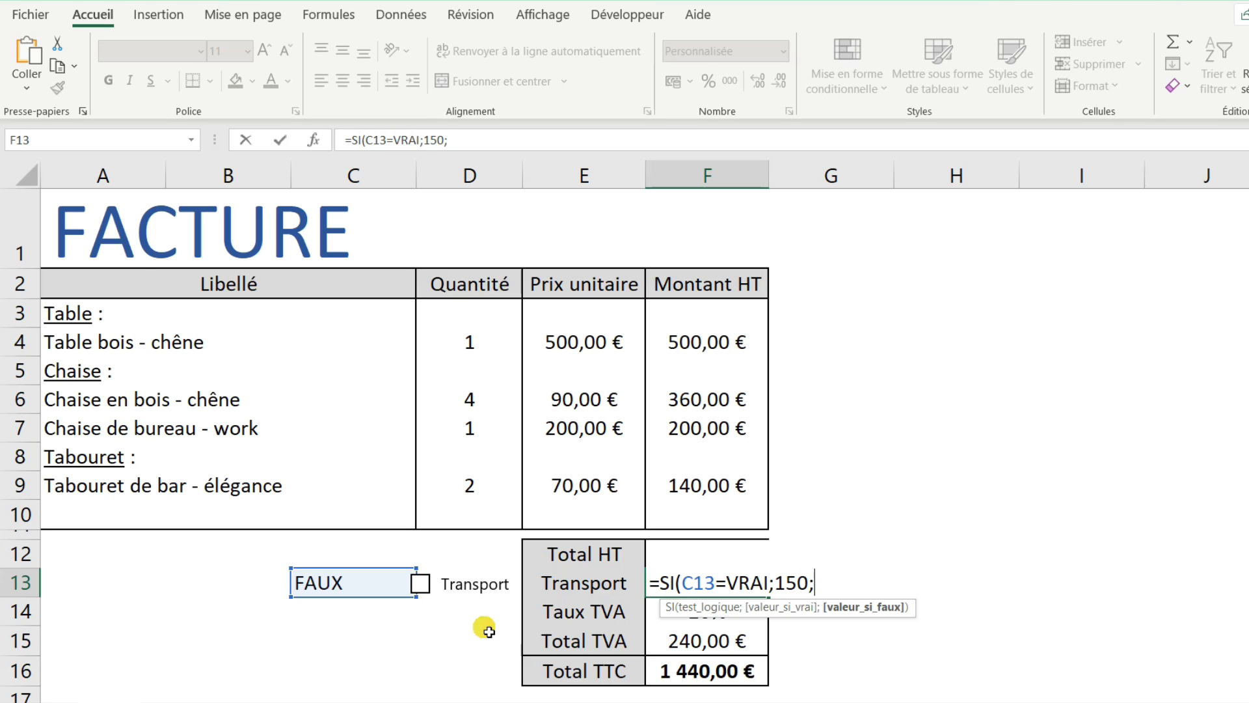
text(0)
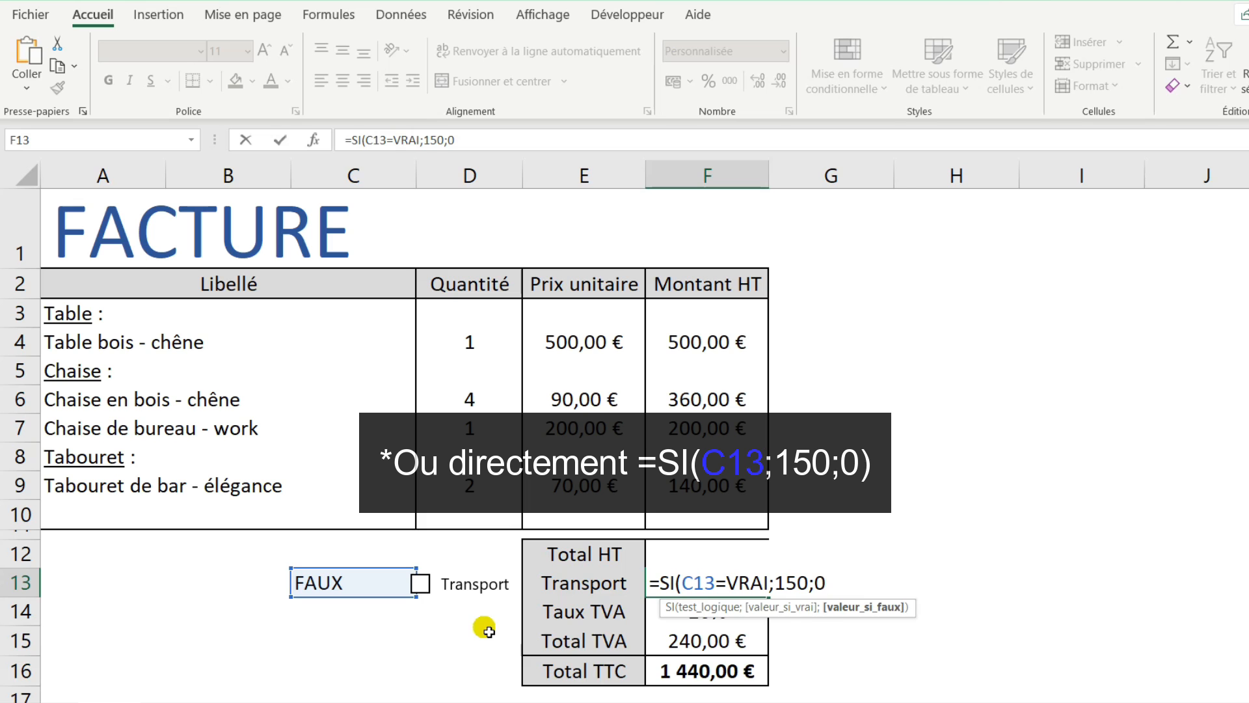
text())
key(ctrl+Return)
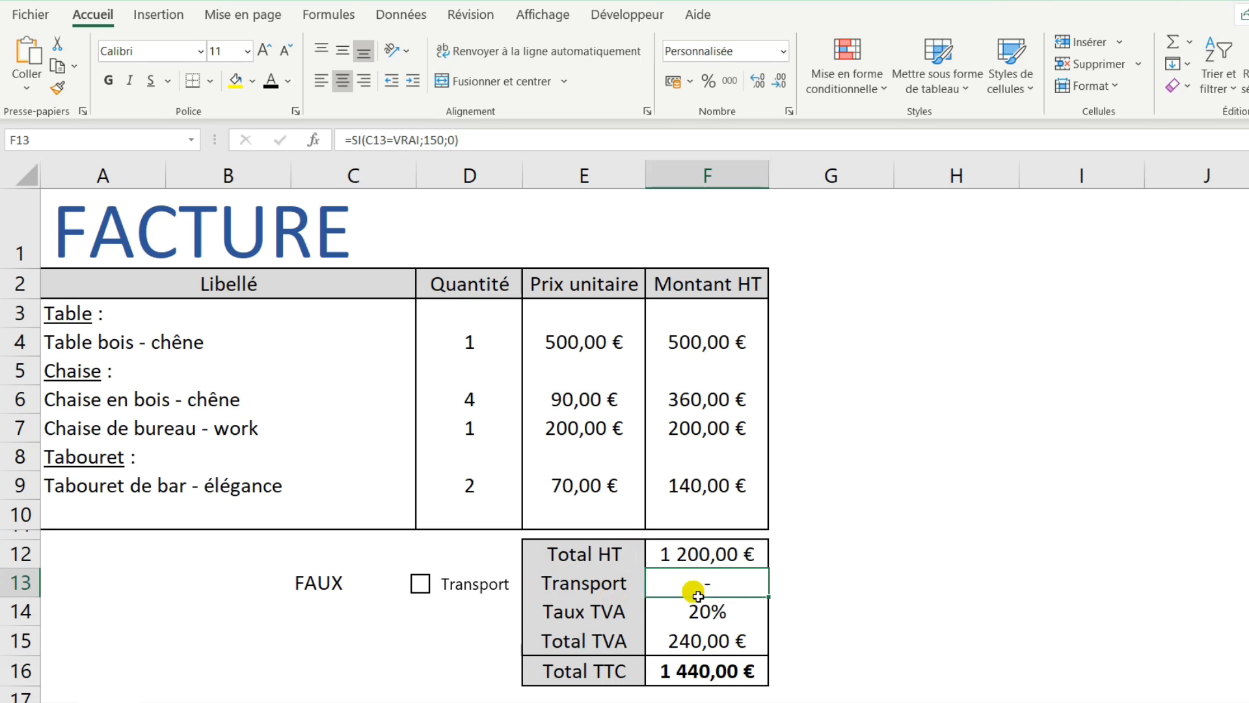
click(420, 584)
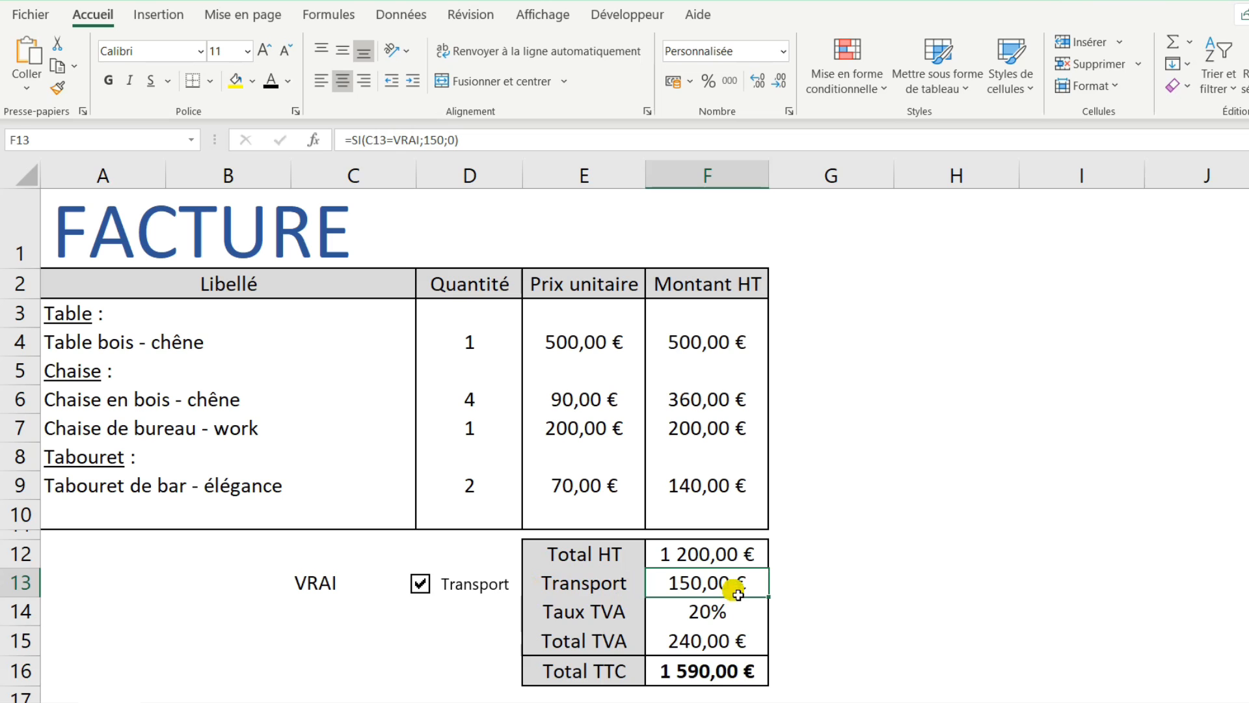
Hide the linked value in cell C13 by setting its font color to white
click(338, 588)
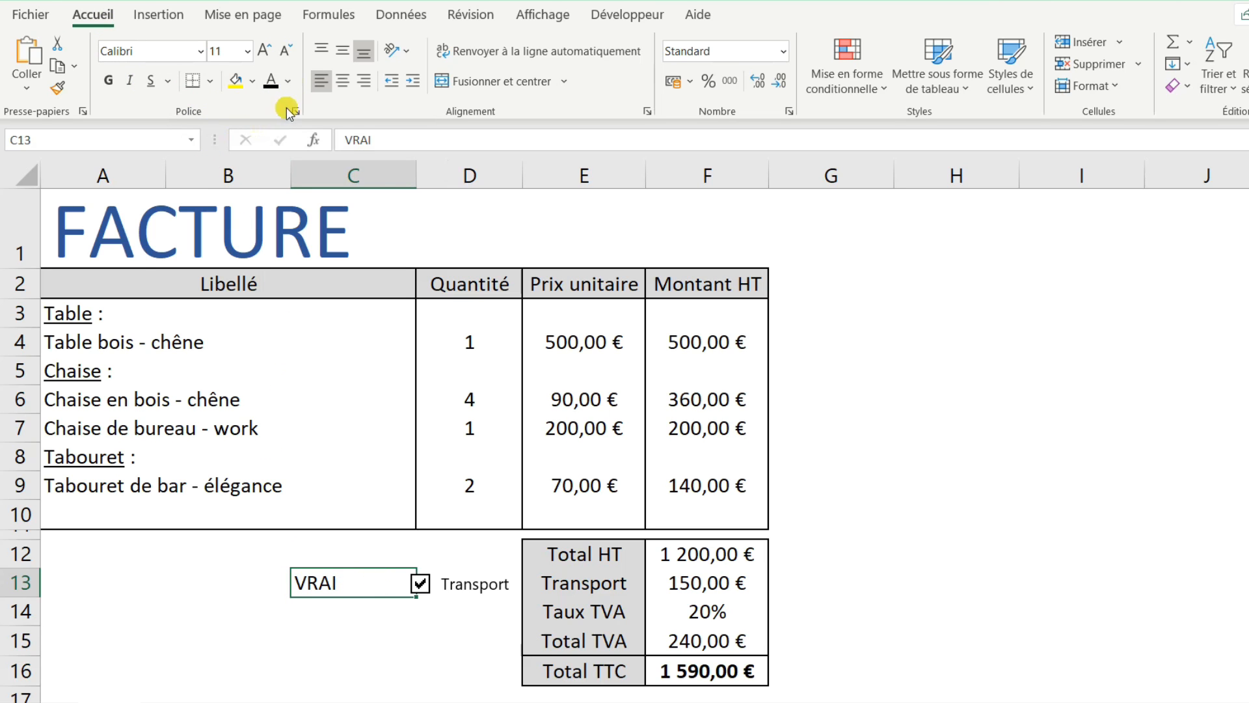
click(290, 82)
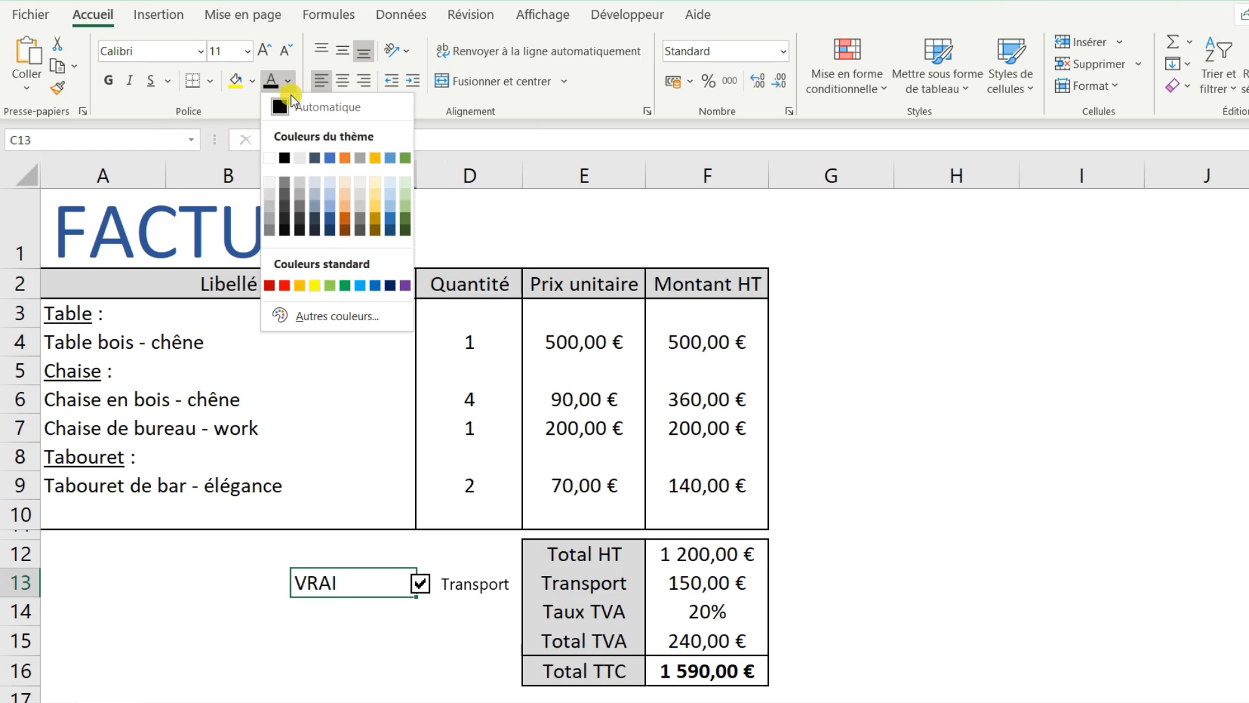
click(269, 157)
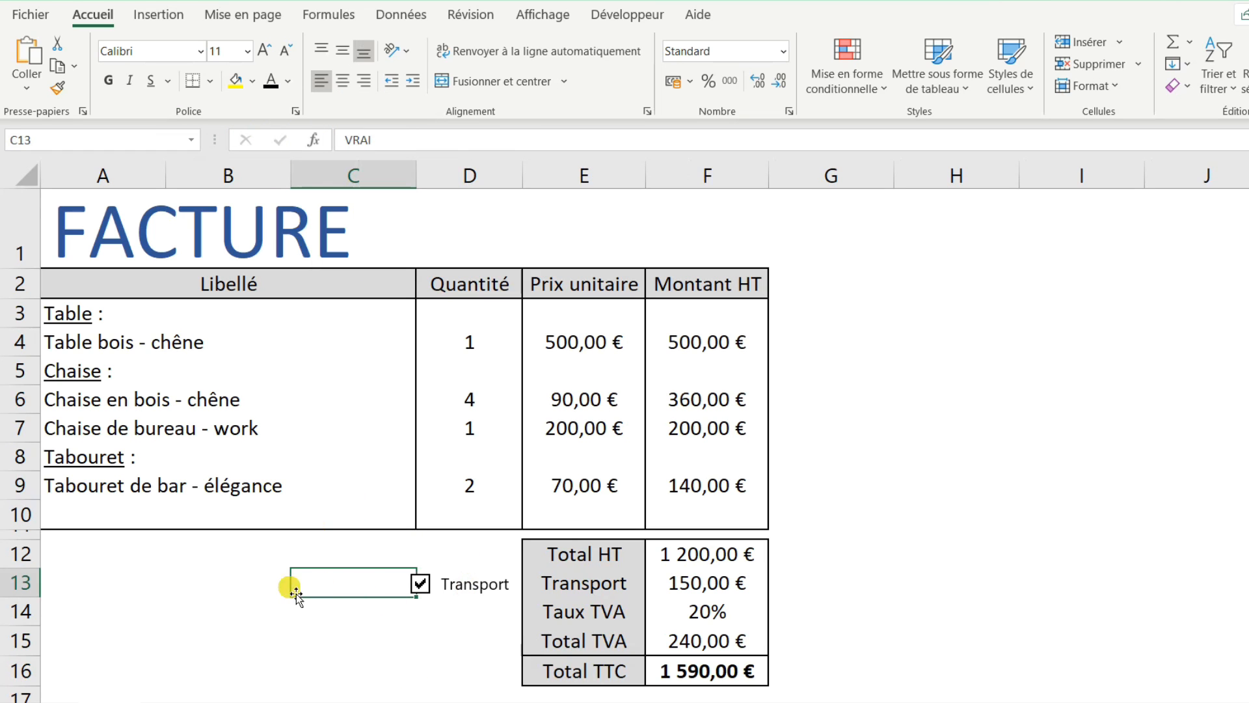
Insert a form-control checkbox at cell B13, under the skills field on the job-seeker form sheet
click(186, 702)
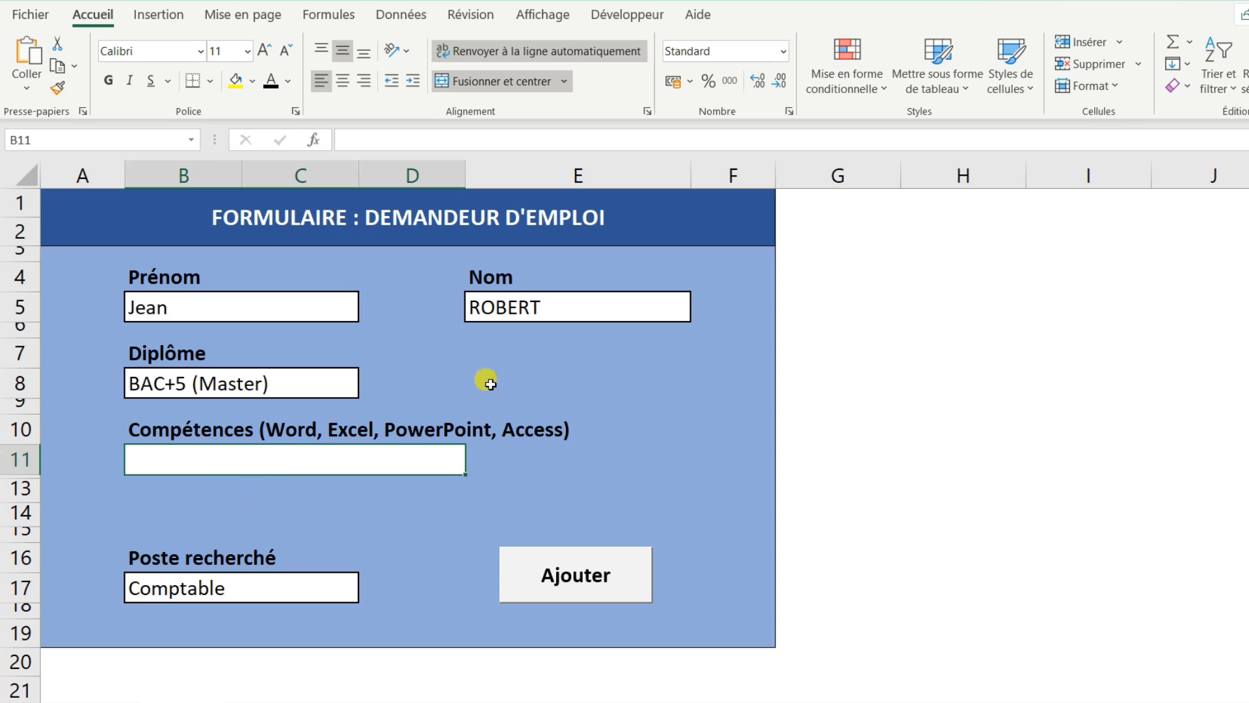
click(645, 19)
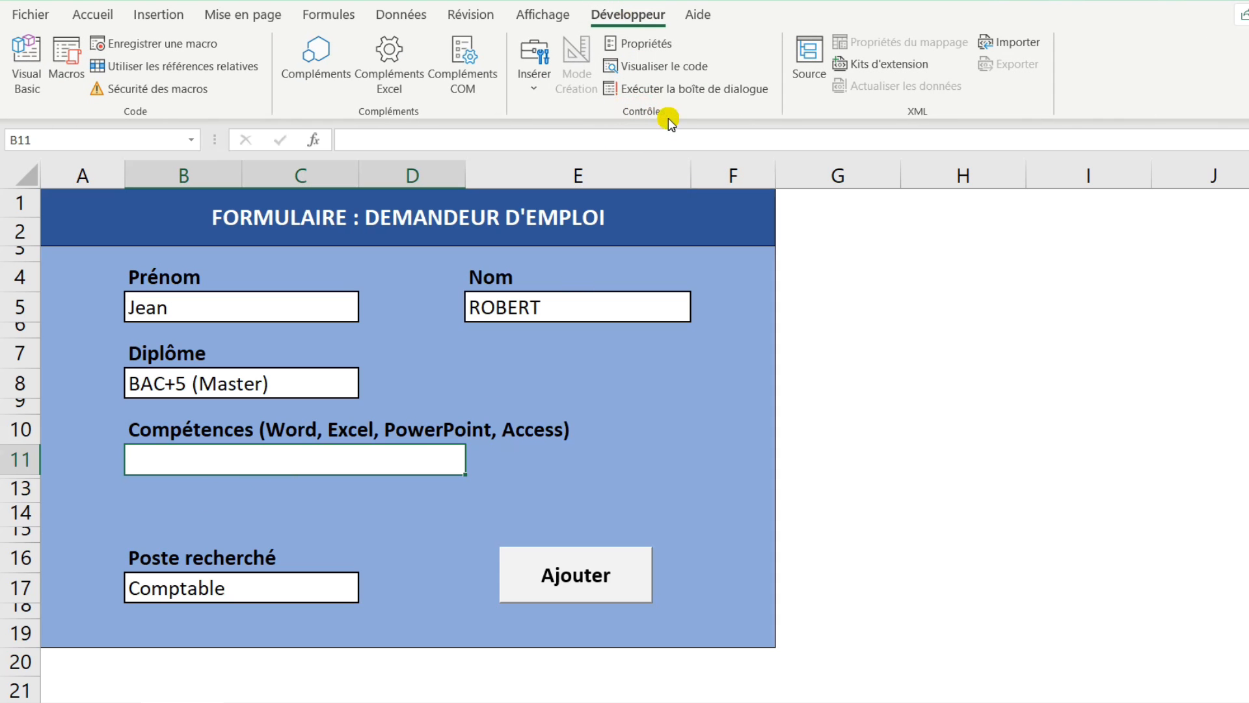
click(541, 91)
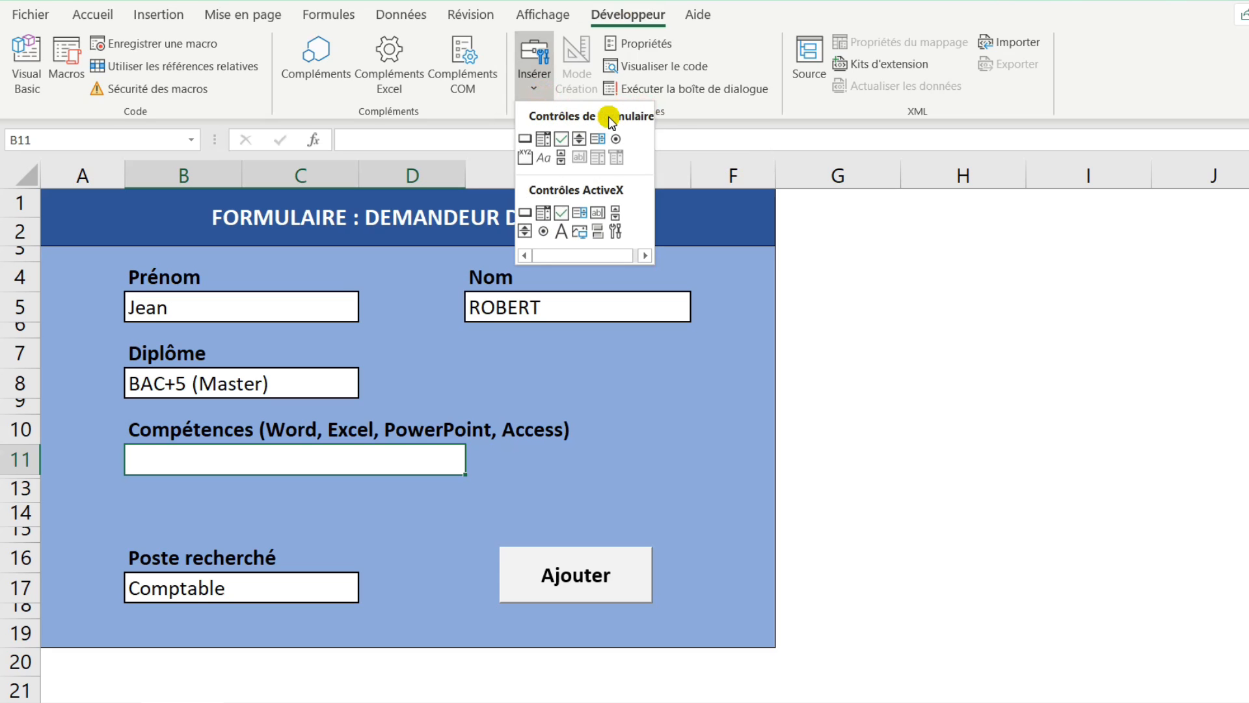
click(559, 140)
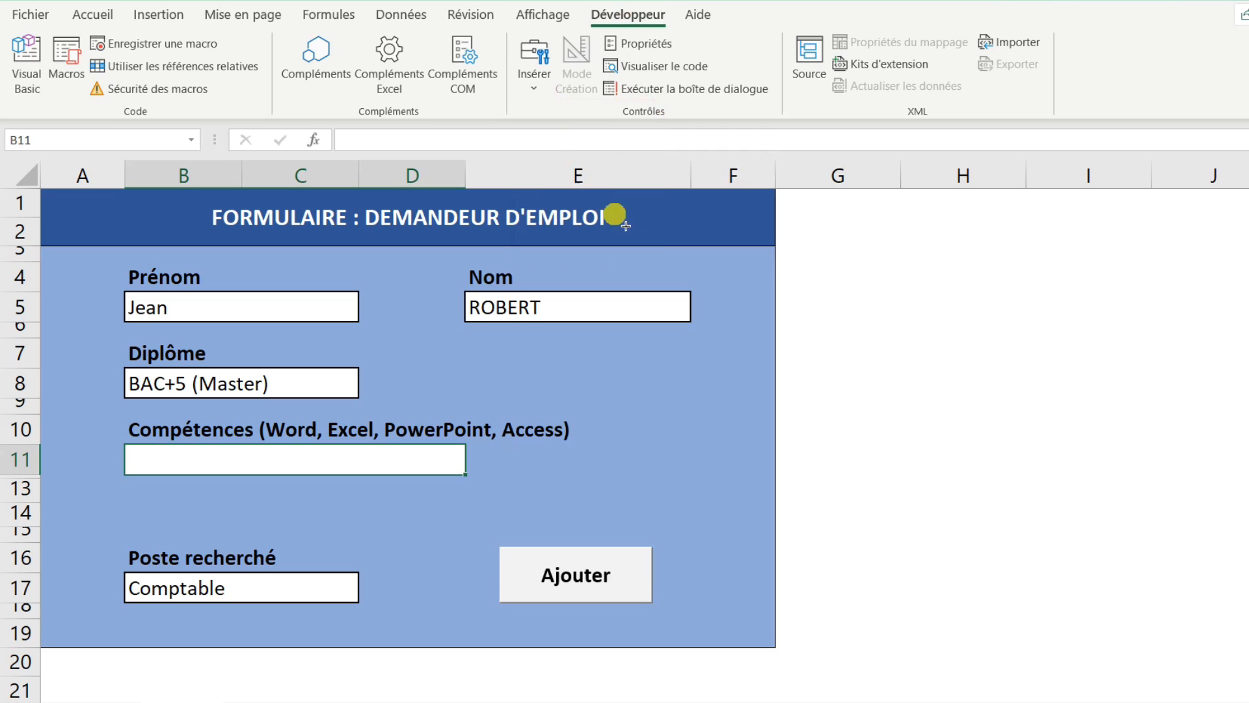
click(137, 489)
drag(163, 495, 216, 498)
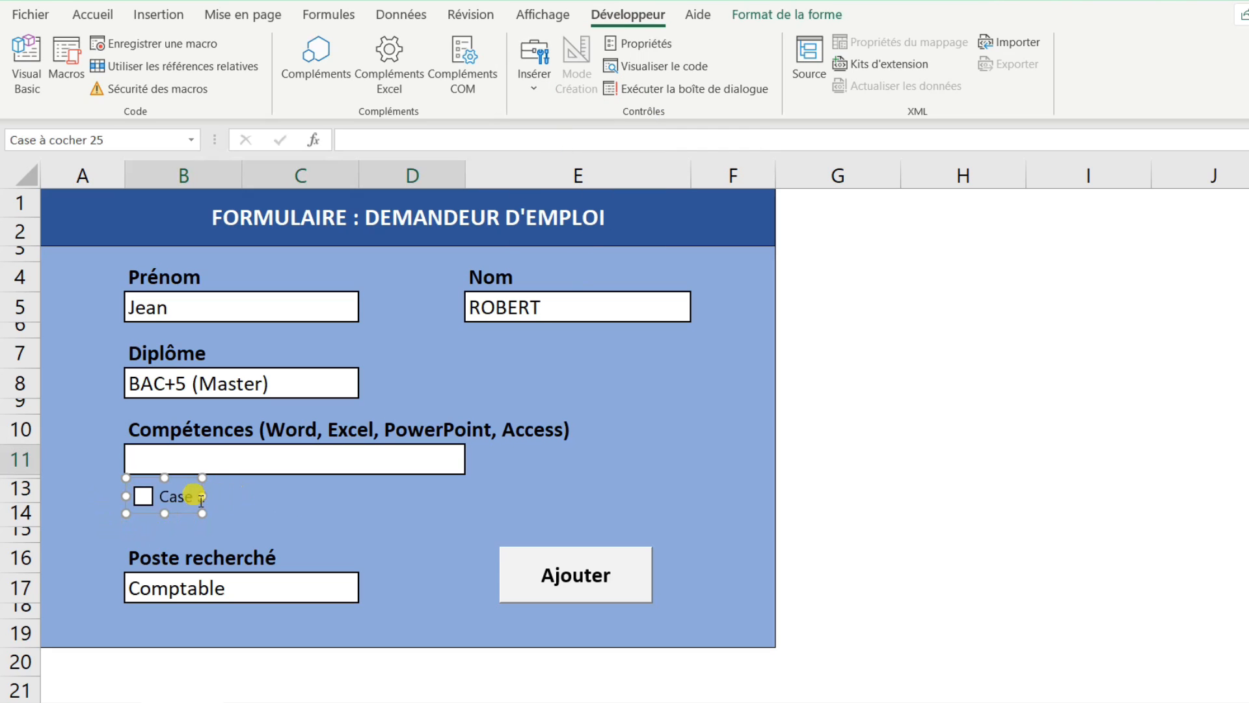
Reduce the new checkbox's height so that it fits inside cell B13
click(97, 495)
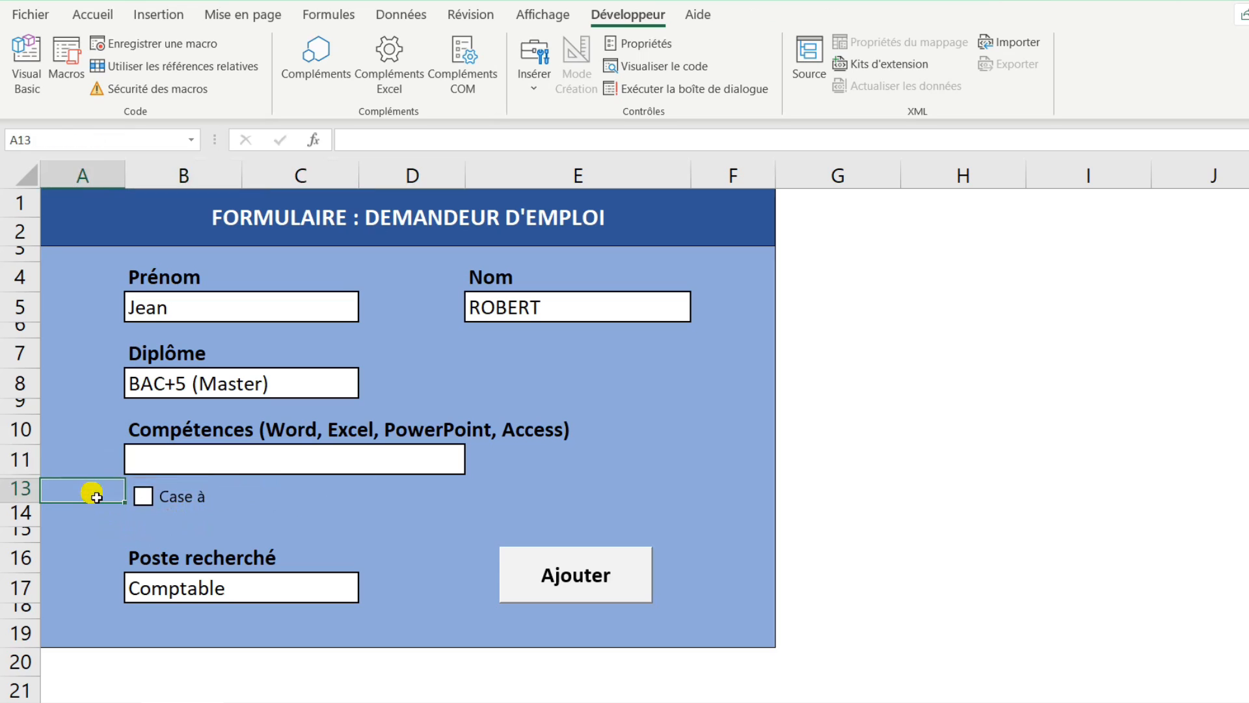
key(Right)
right_click(199, 503)
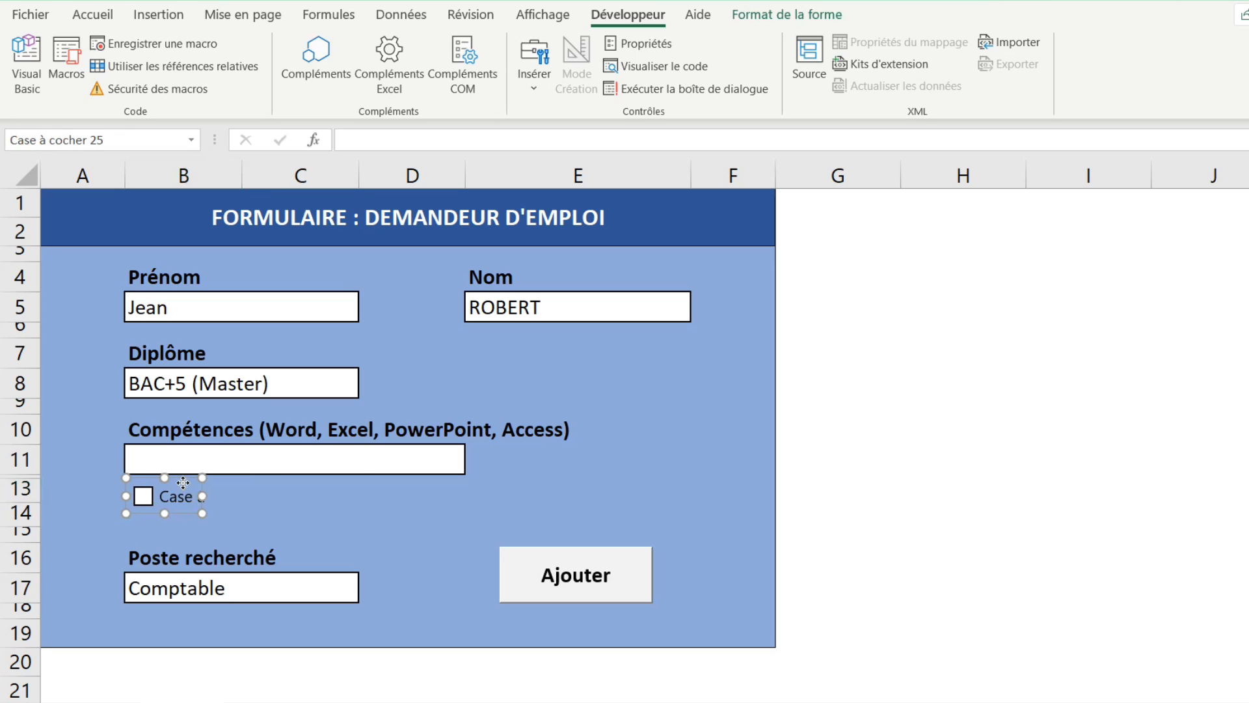
drag(183, 482, 176, 495)
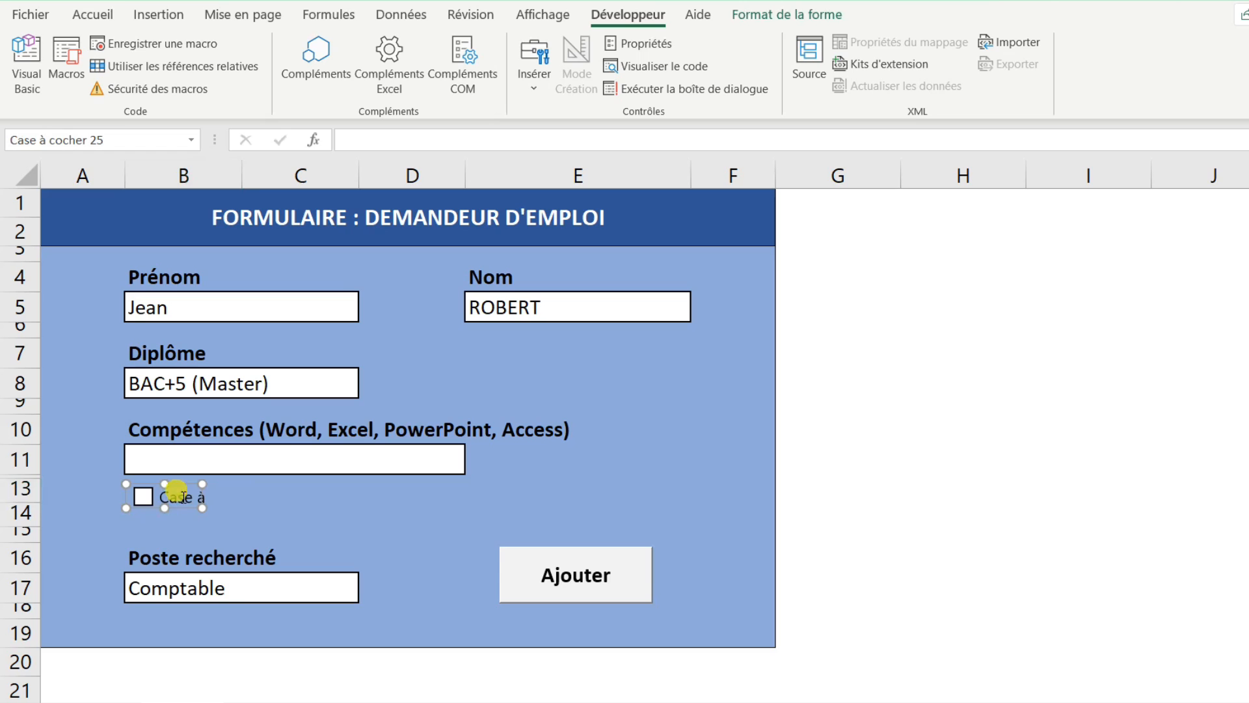
key(Escape)
ctrl+click(188, 497)
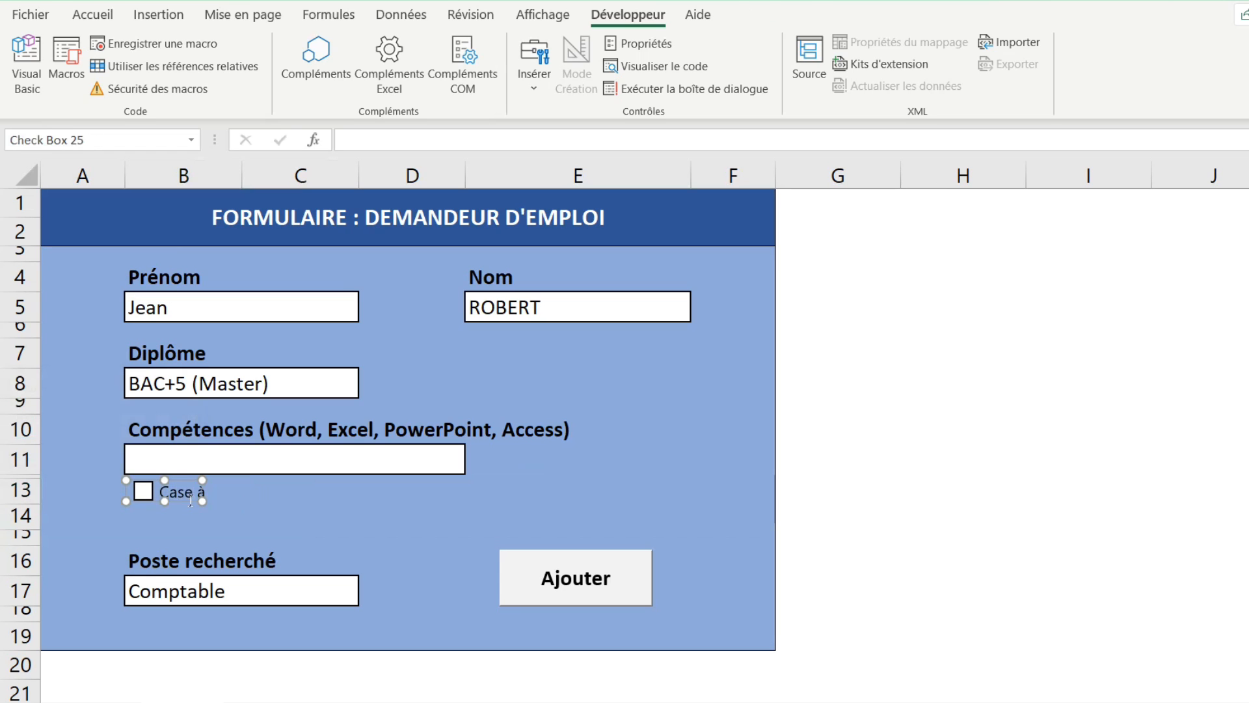
key(Escape)
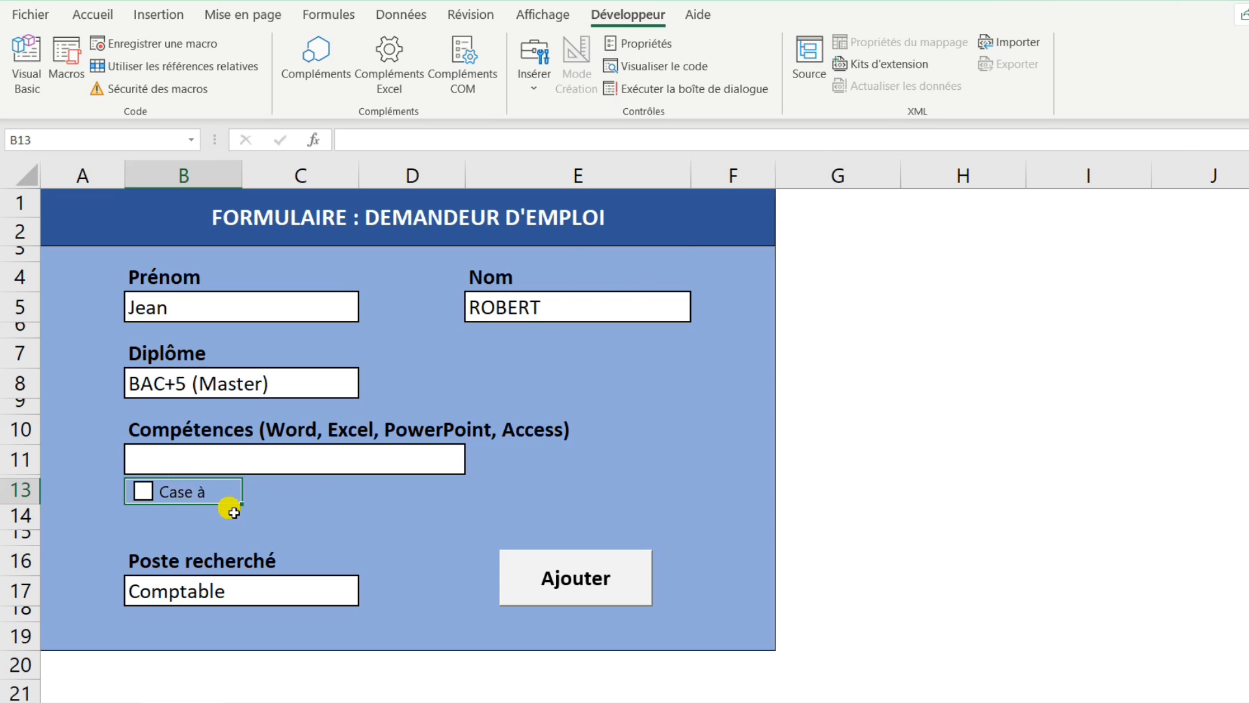
Copy cell B13 with its checkbox into cells C13, B14 and C14
key(ctrl+c)
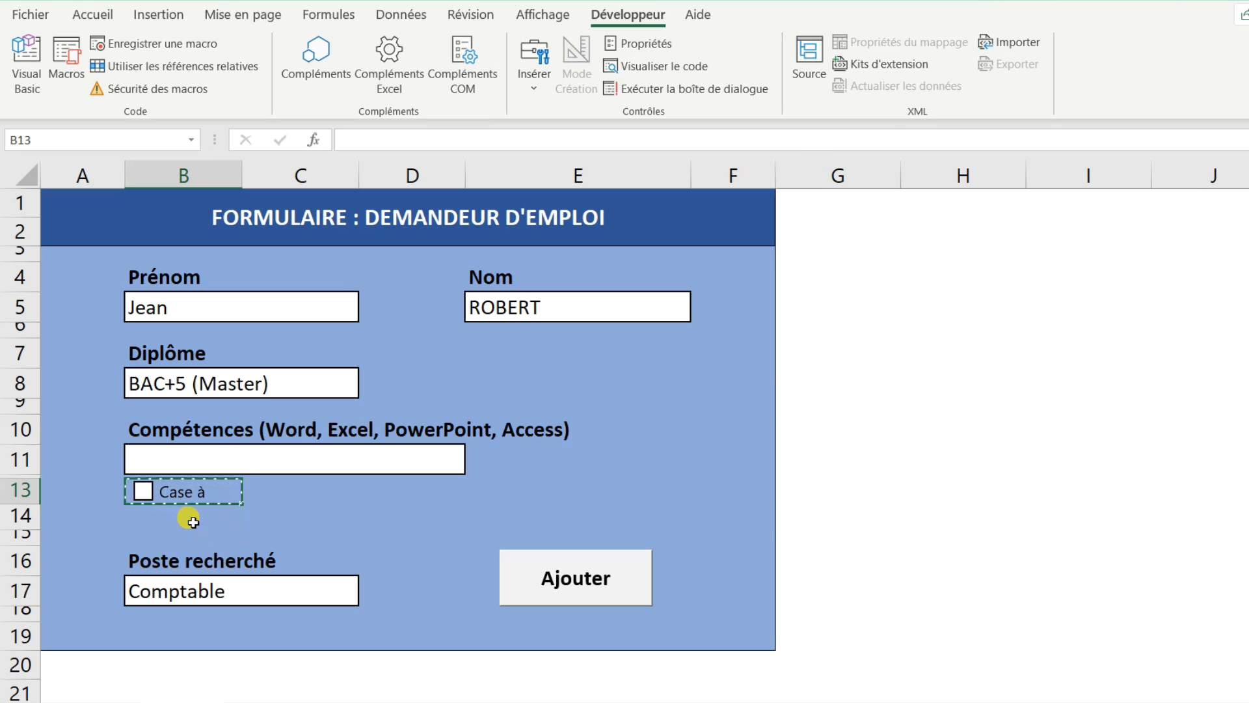
drag(193, 521, 296, 522)
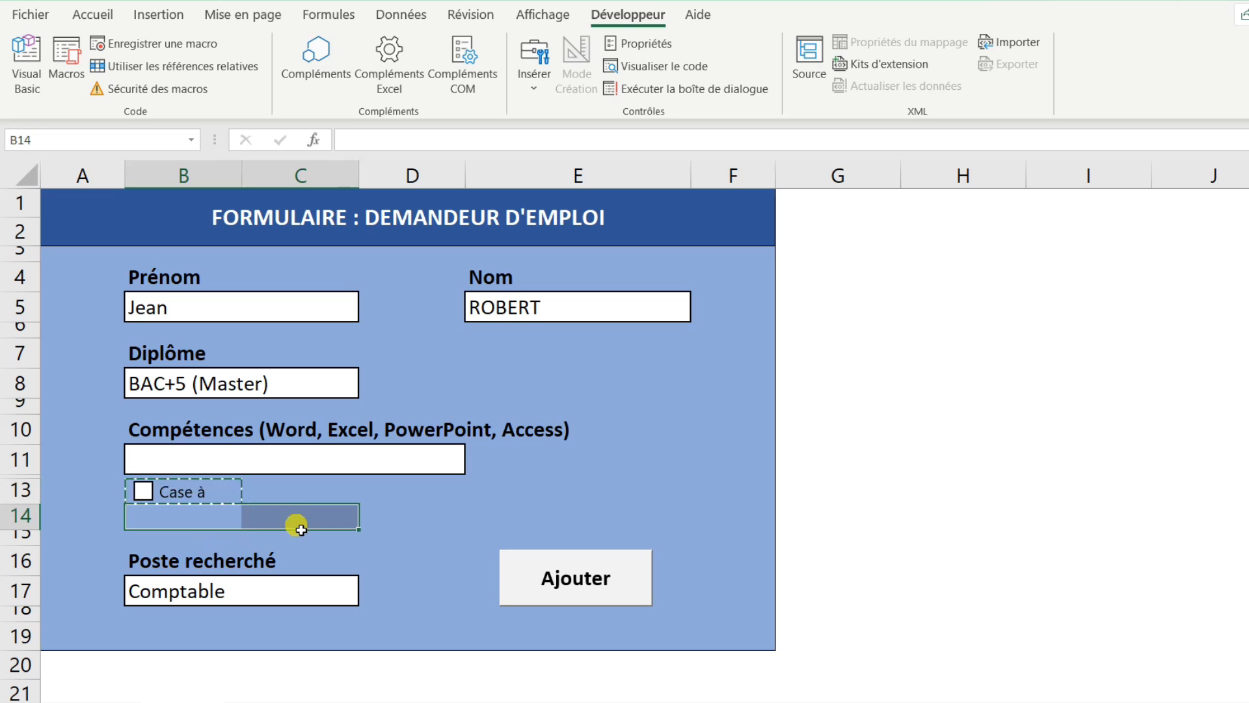
ctrl+click(302, 496)
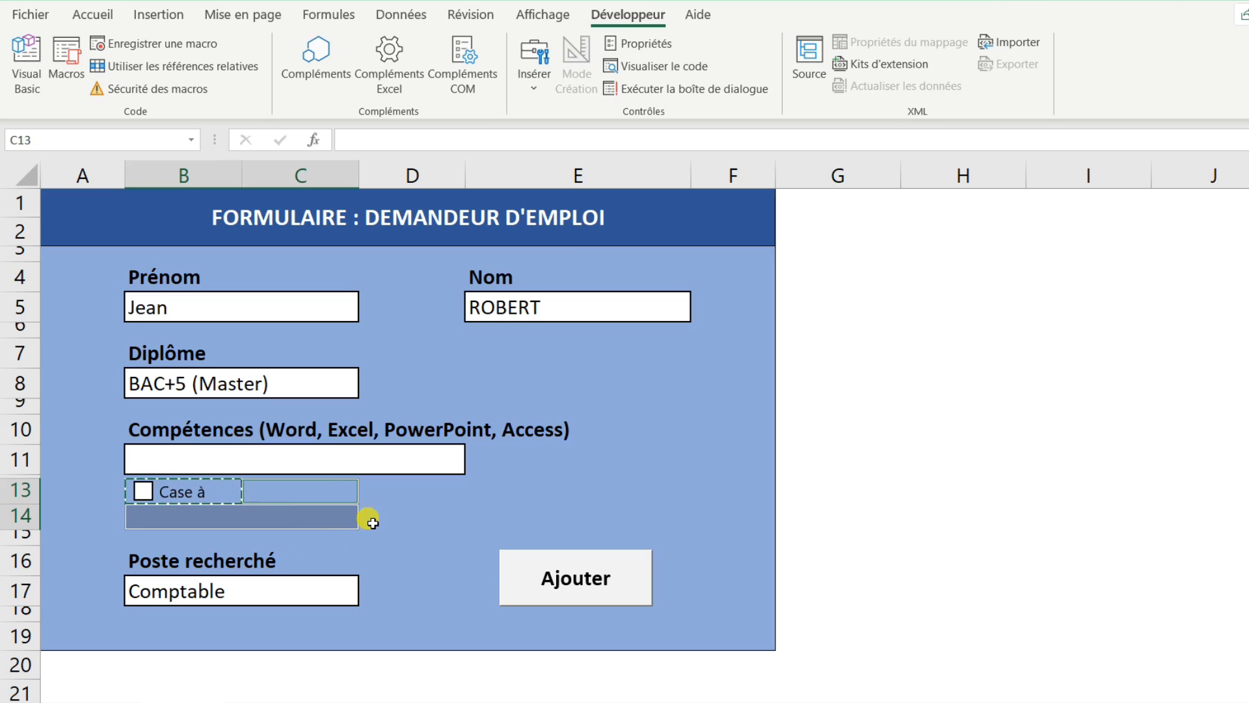
key(ctrl+v)
click(398, 499)
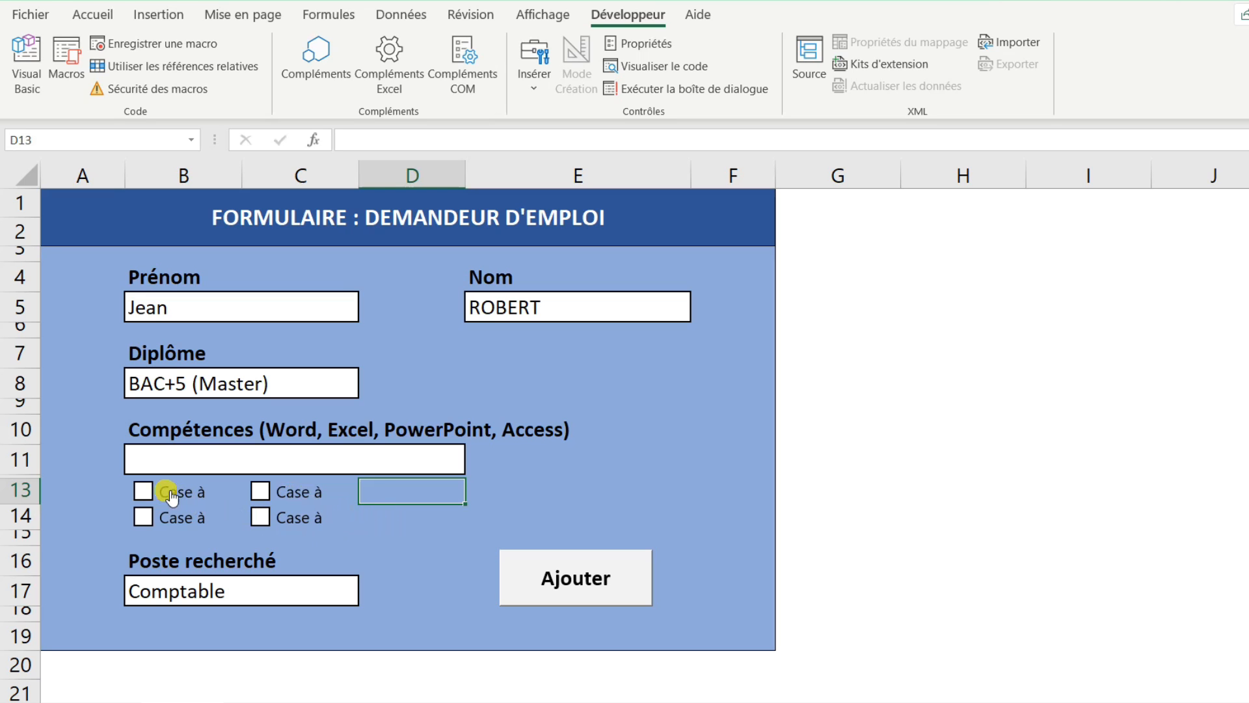
key(Up)
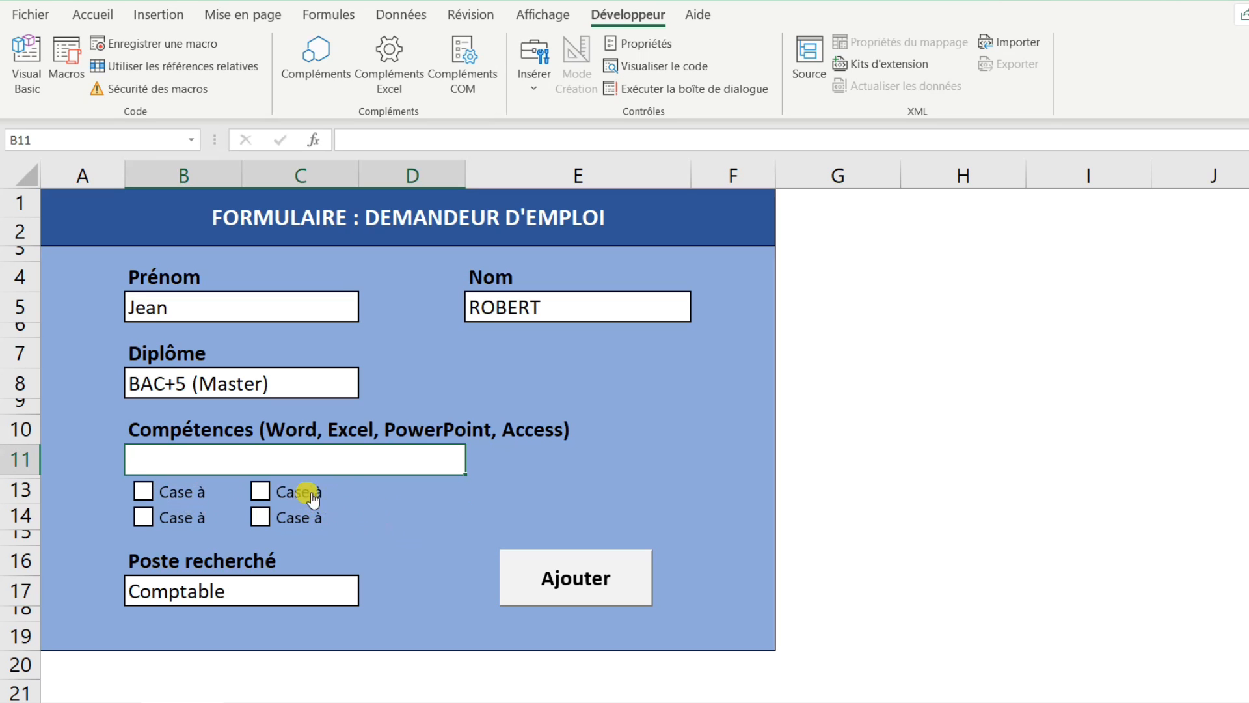
ctrl+click(192, 498)
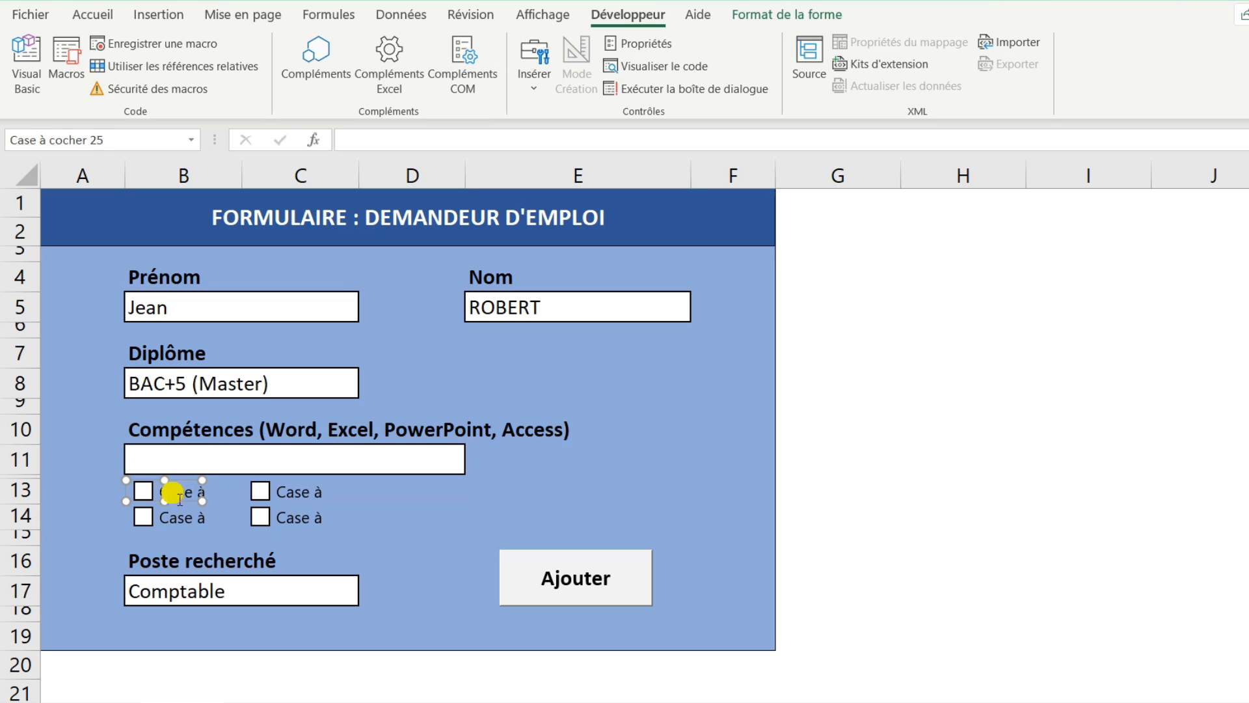
click(172, 497)
drag(173, 499, 234, 499)
click(235, 498)
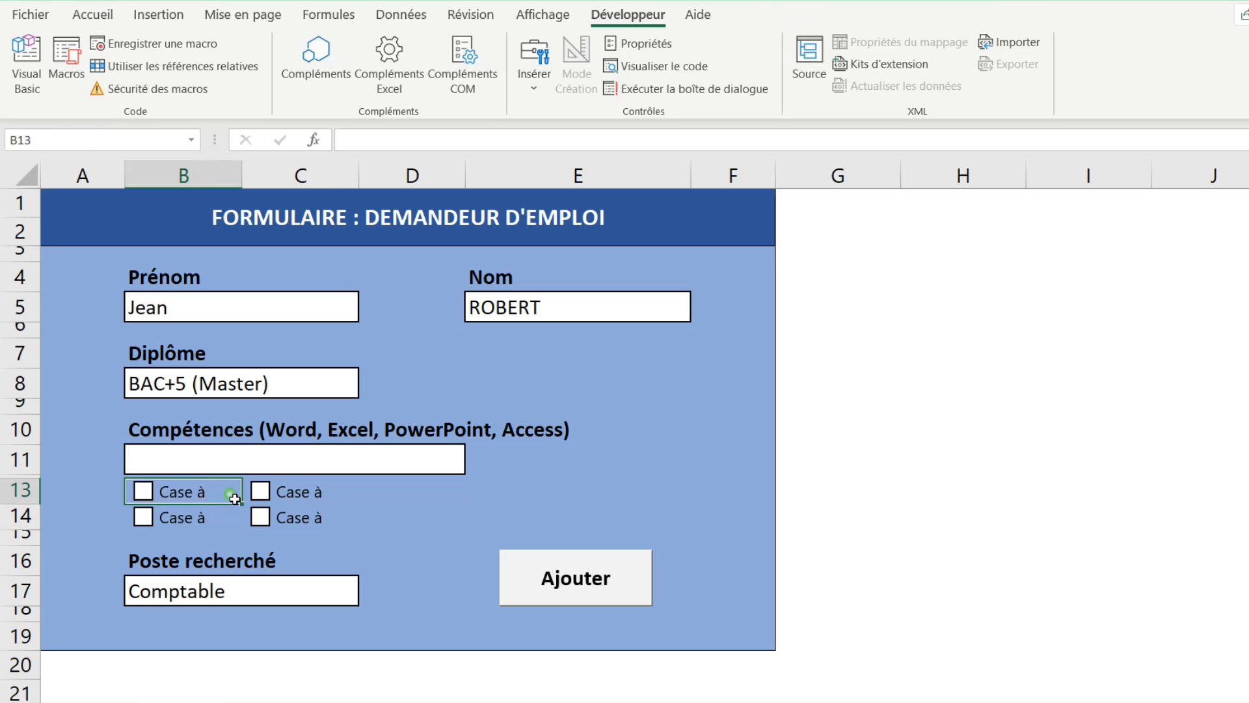
Replace the label of the checkbox in B13 with "Word"
right_click(193, 498)
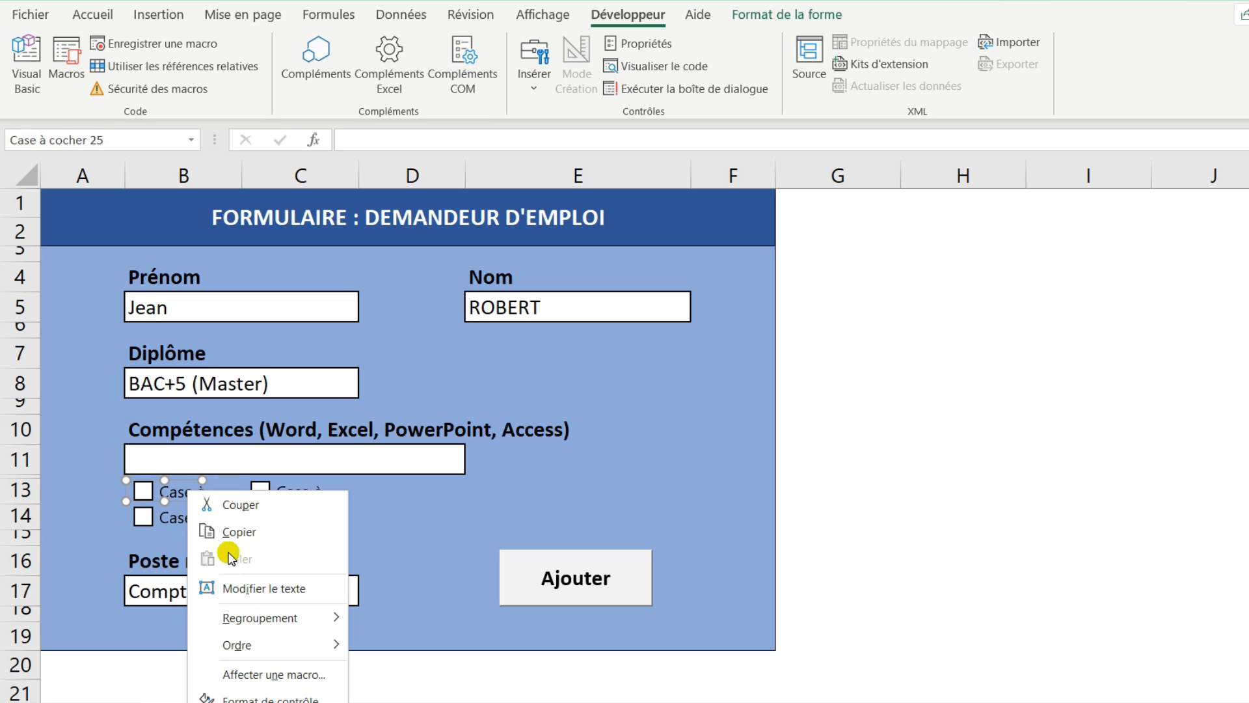
click(251, 587)
key(Delete)
key(Delete)
key(Delete)
key(Delete)
key(Delete)
key(Delete)
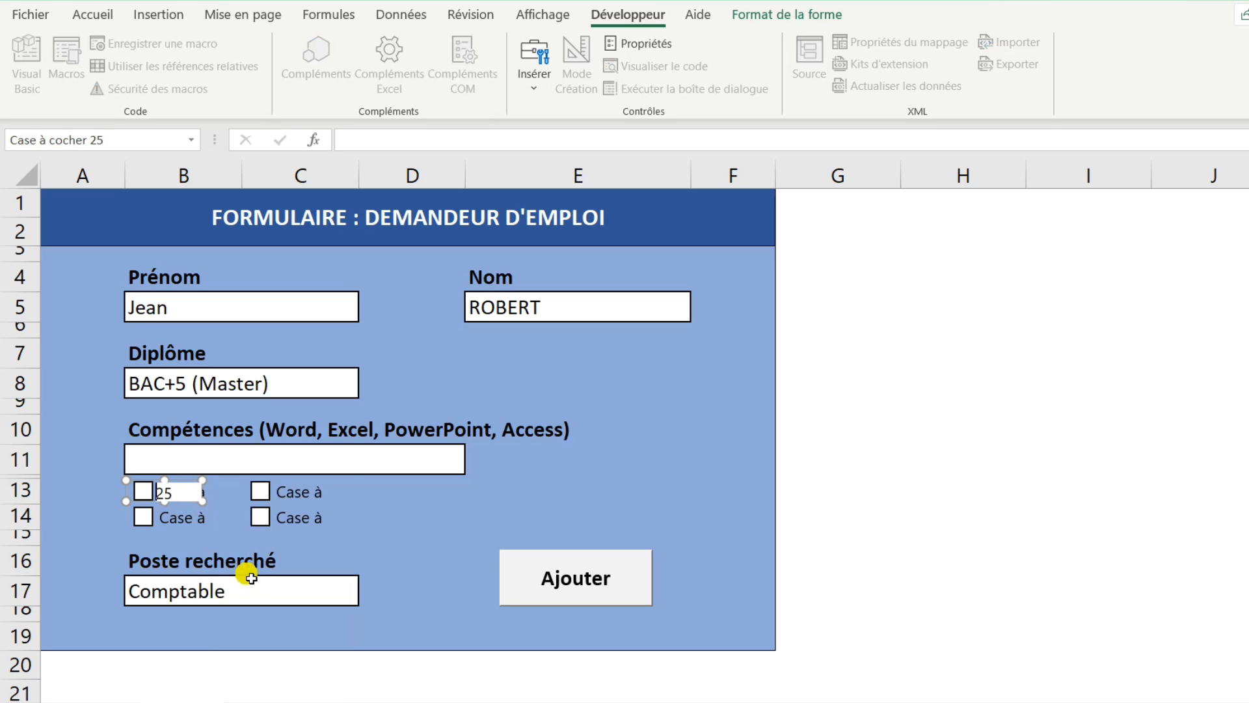
text(Word)
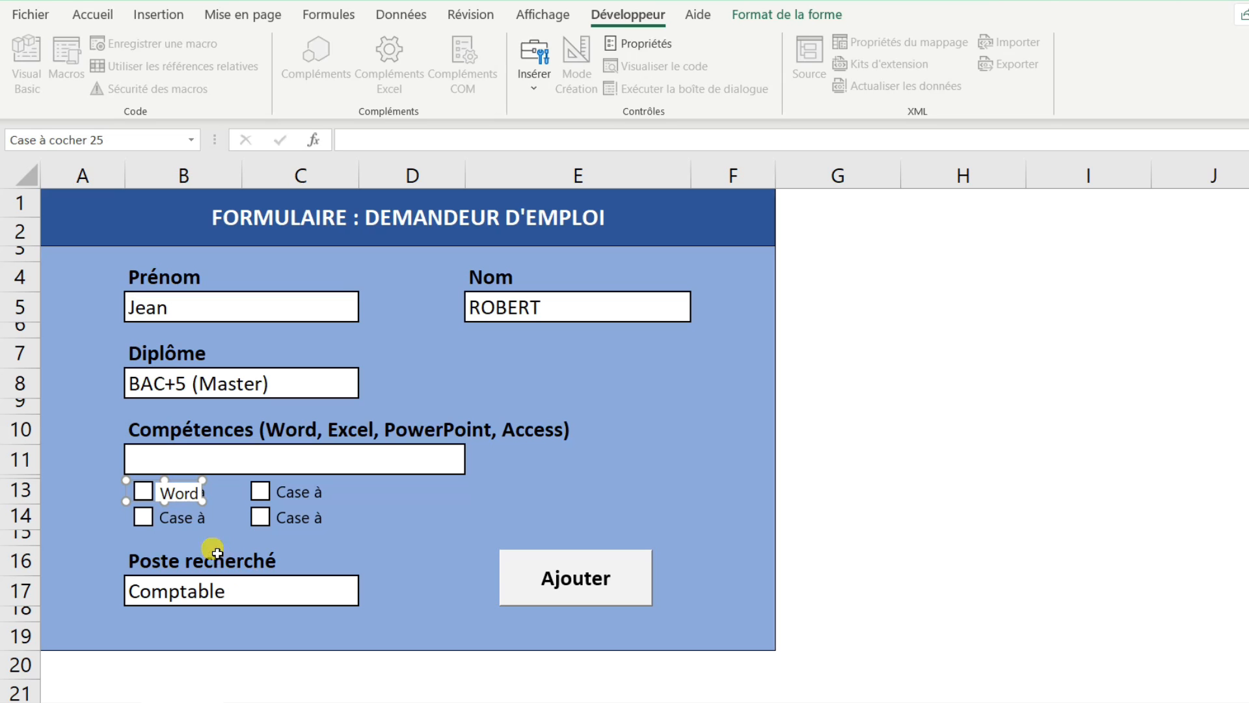
key(Escape)
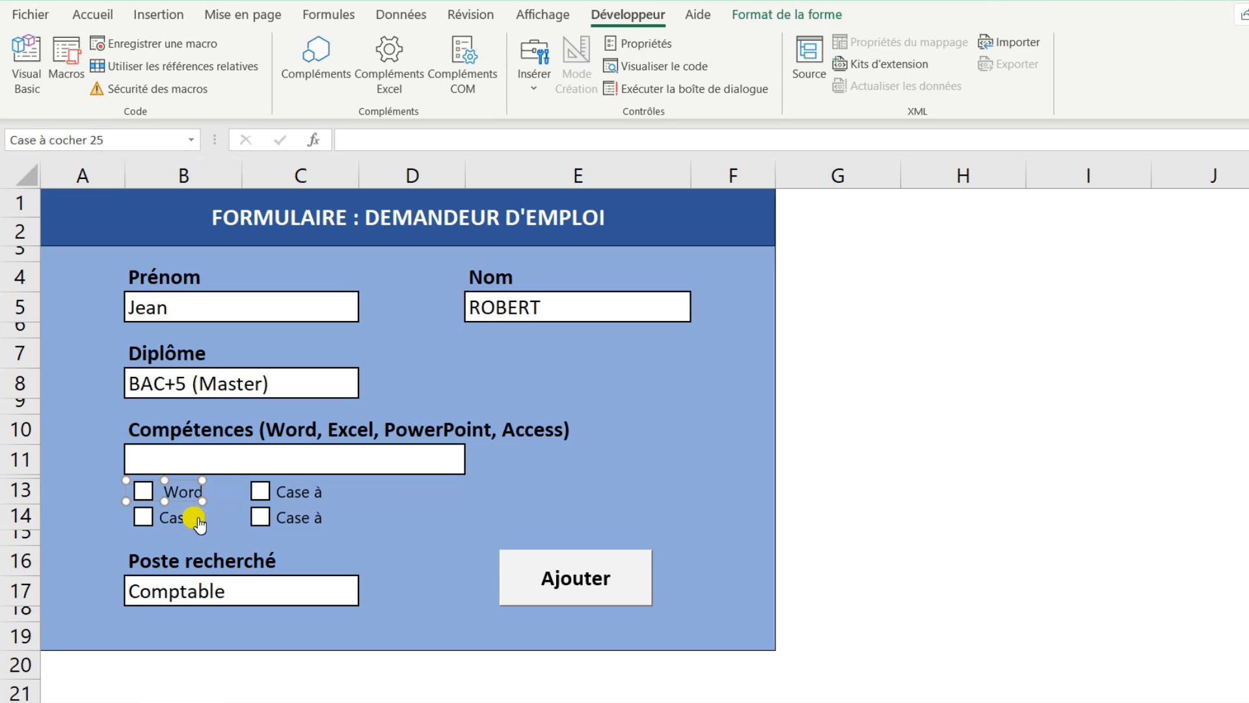
Replace the label of the checkbox in B14 with "Excel"
right_click(190, 521)
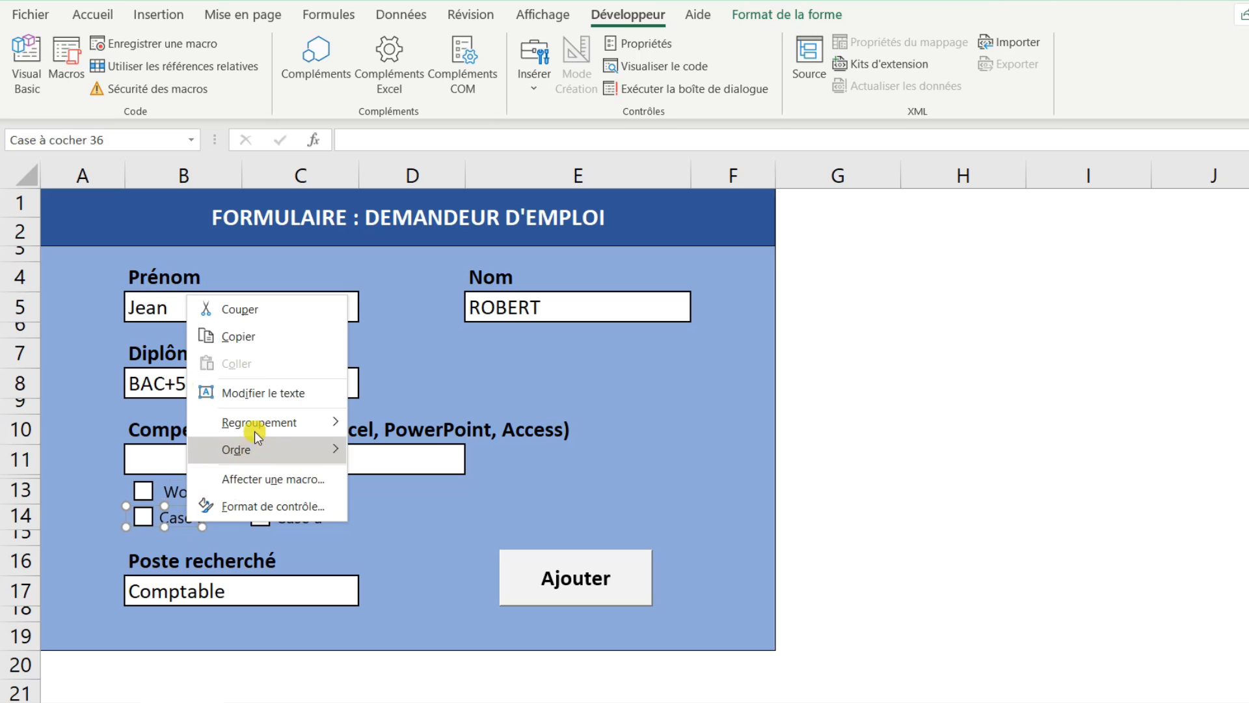
click(268, 394)
key(Delete)
key(Delete)
key(Delete)
key(Delete)
key(Delete)
key(Delete)
key(Delete)
key(Delete)
key(Delete)
key(Delete)
key(Delete)
key(Delete)
key(Delete)
key(Delete)
key(Delete)
key(Delete)
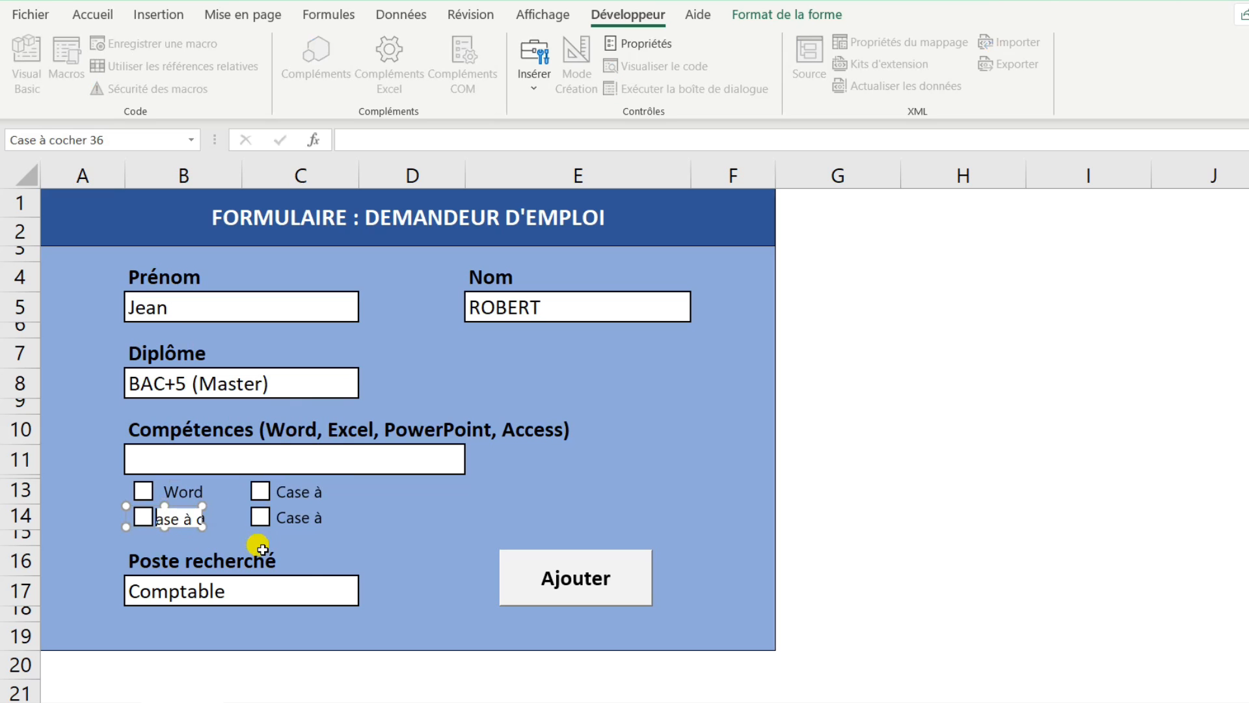
text(E)
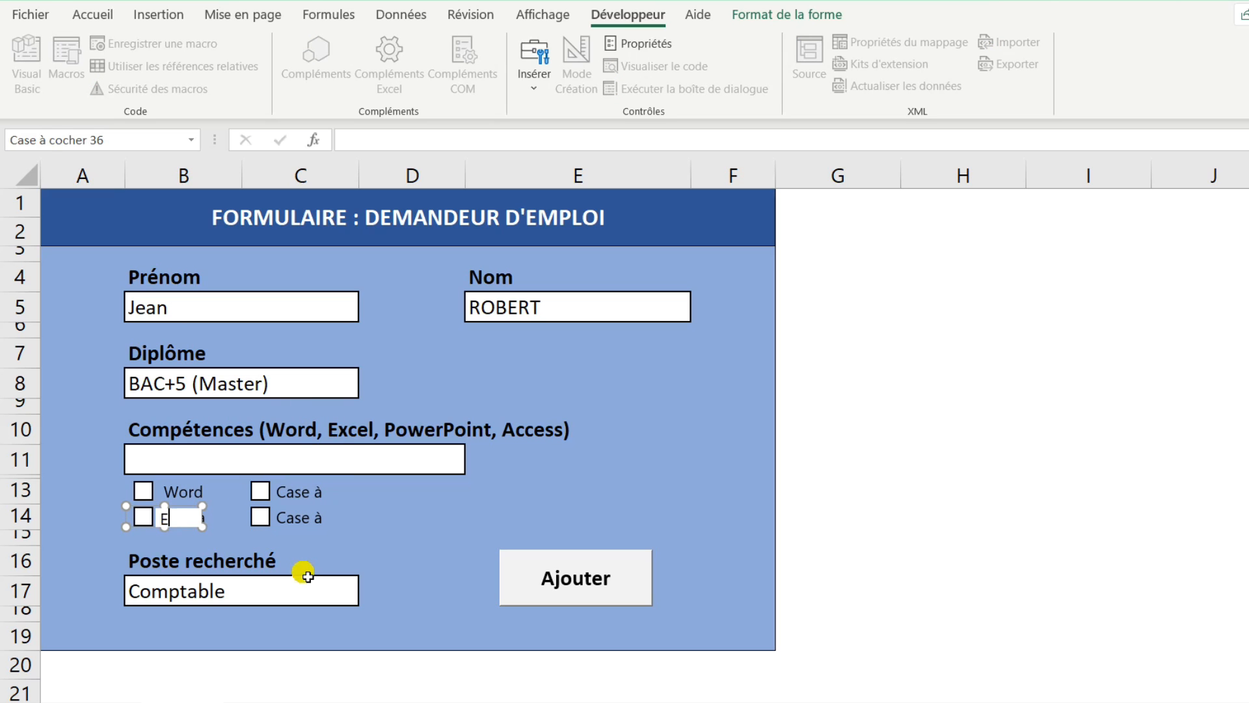
text(xcel)
key(Escape)
Replace the label of the checkbox in C13 with "PowerPoint" and widen the control to fit the text
right_click(287, 496)
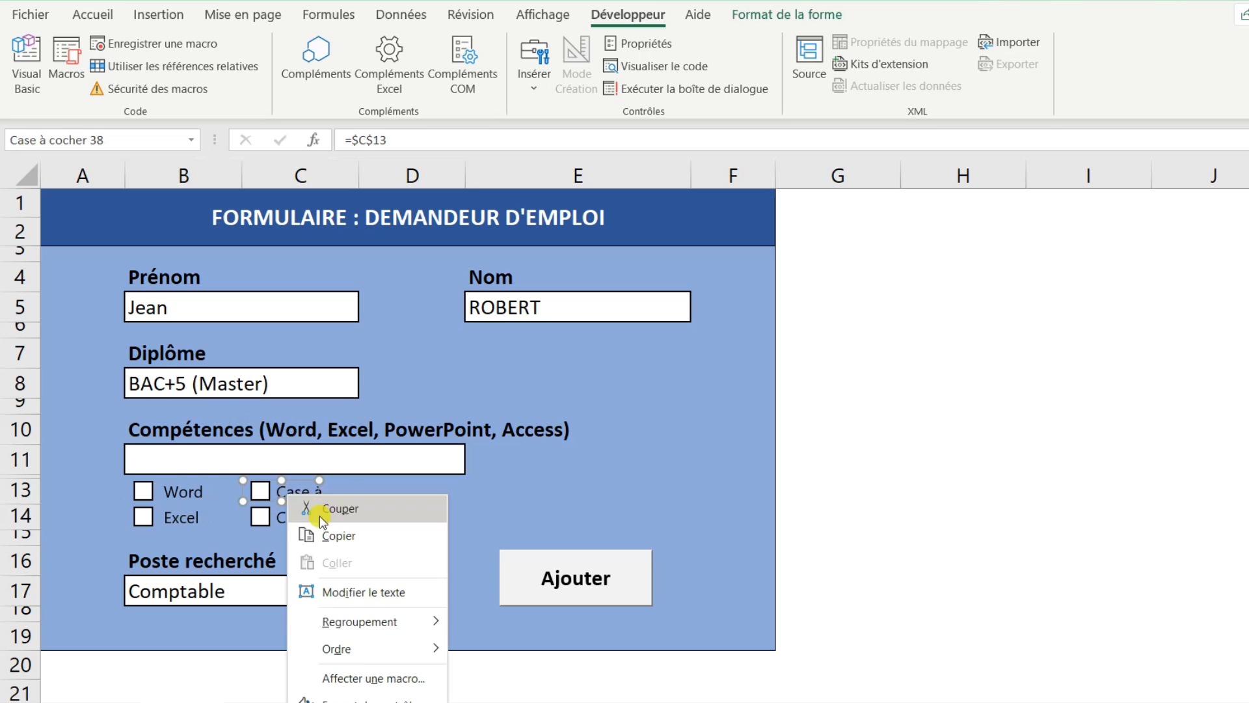
click(354, 592)
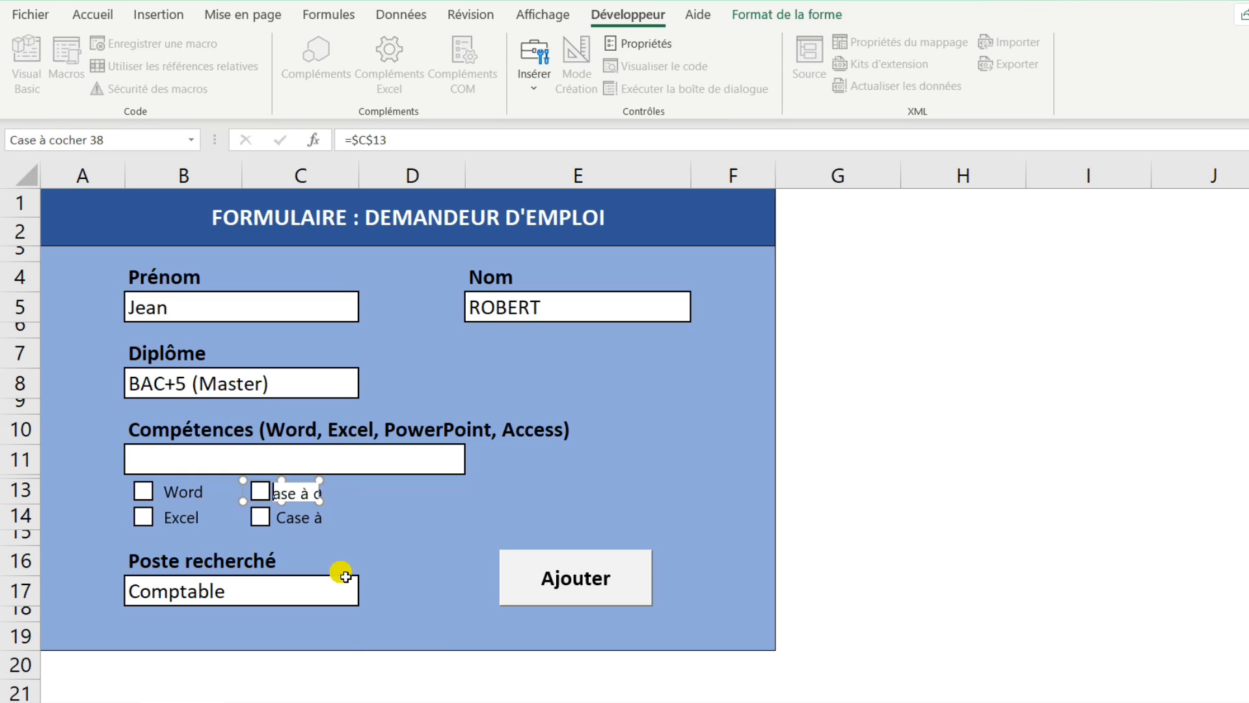
key(Delete)
key(Delete)
key(Delete)
key(Delete)
key(Delete)
key(Delete)
key(Delete)
key(Delete)
key(Delete)
key(Delete)
key(Delete)
key(Delete)
key(Delete)
key(Delete)
text(PowerPoint)
click(320, 503)
drag(320, 502, 378, 513)
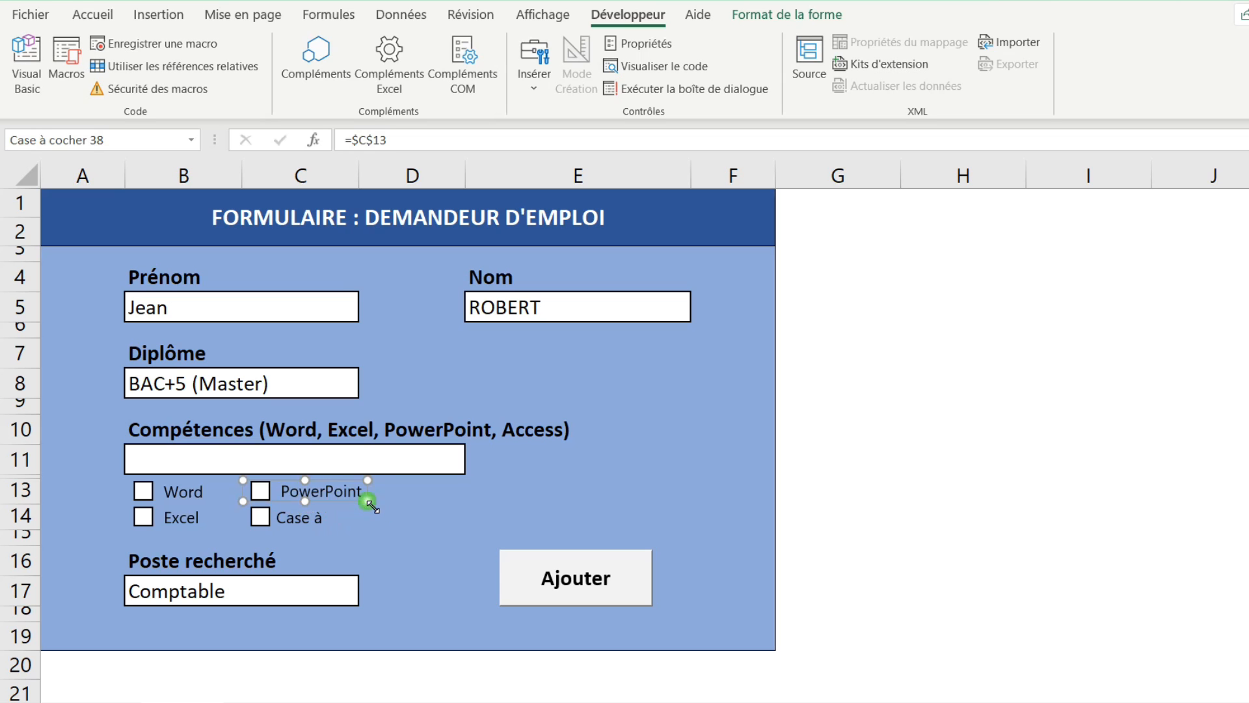
Replace the label of the checkbox in C14 with "Access" and select the empty skills cell B11
right_click(298, 524)
click(361, 393)
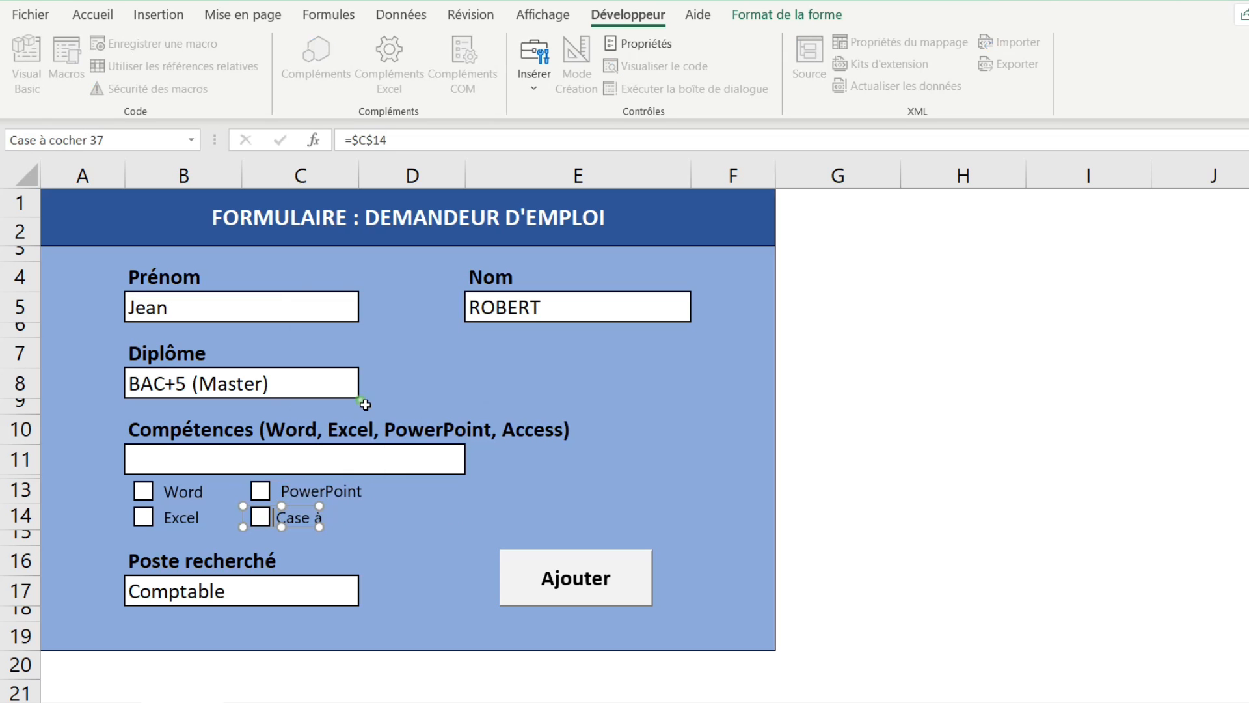
key(shift+End)
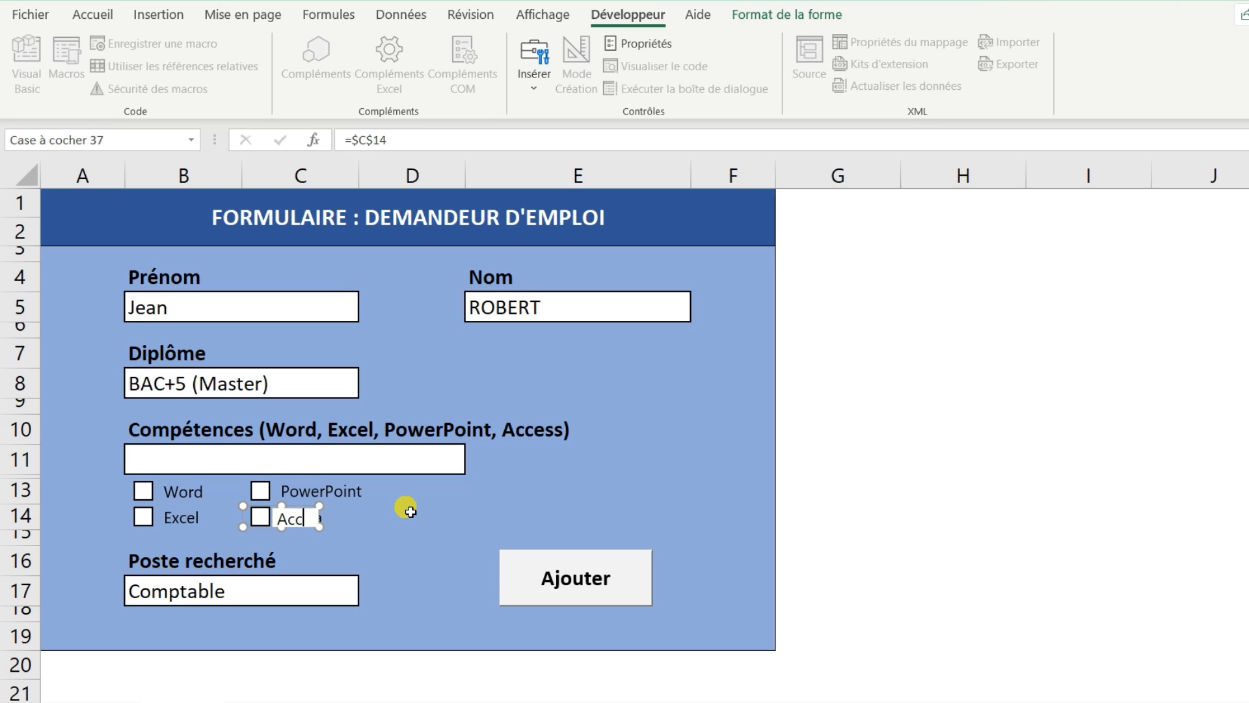
text(Access)
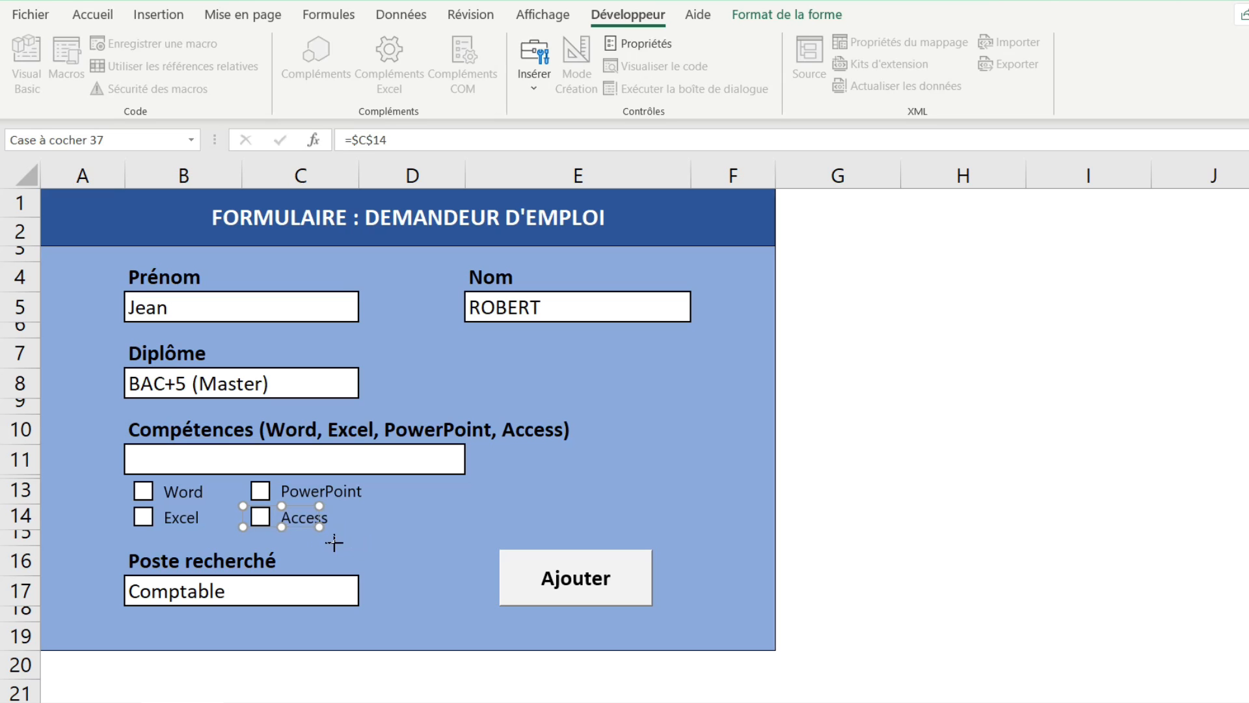
click(375, 472)
click(245, 460)
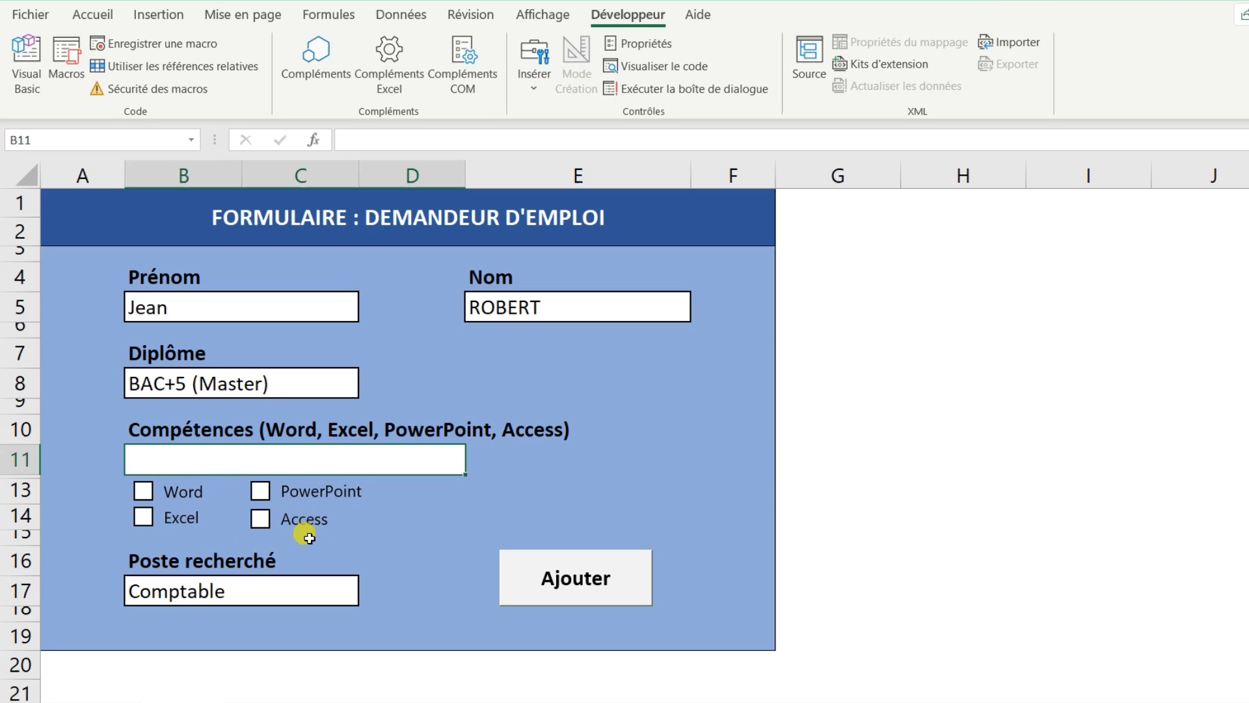
Link the Word checkbox to cell $B$13 in its control format settings
right_click(188, 494)
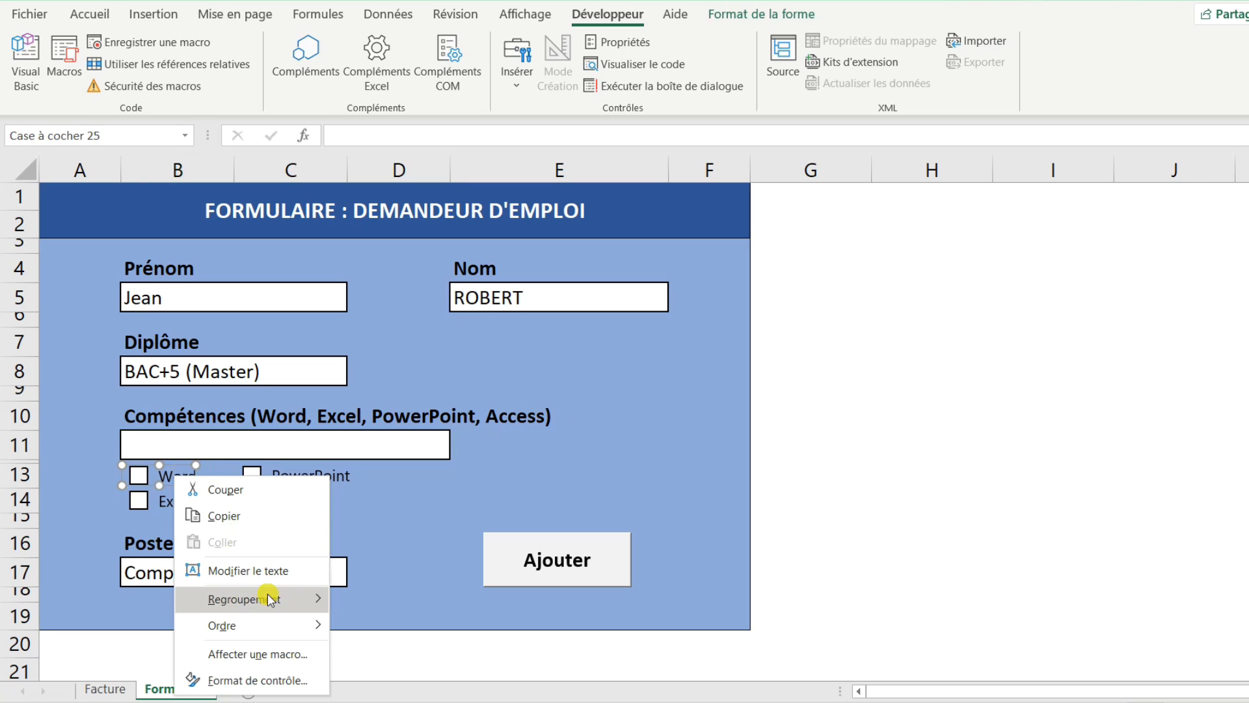
click(224, 680)
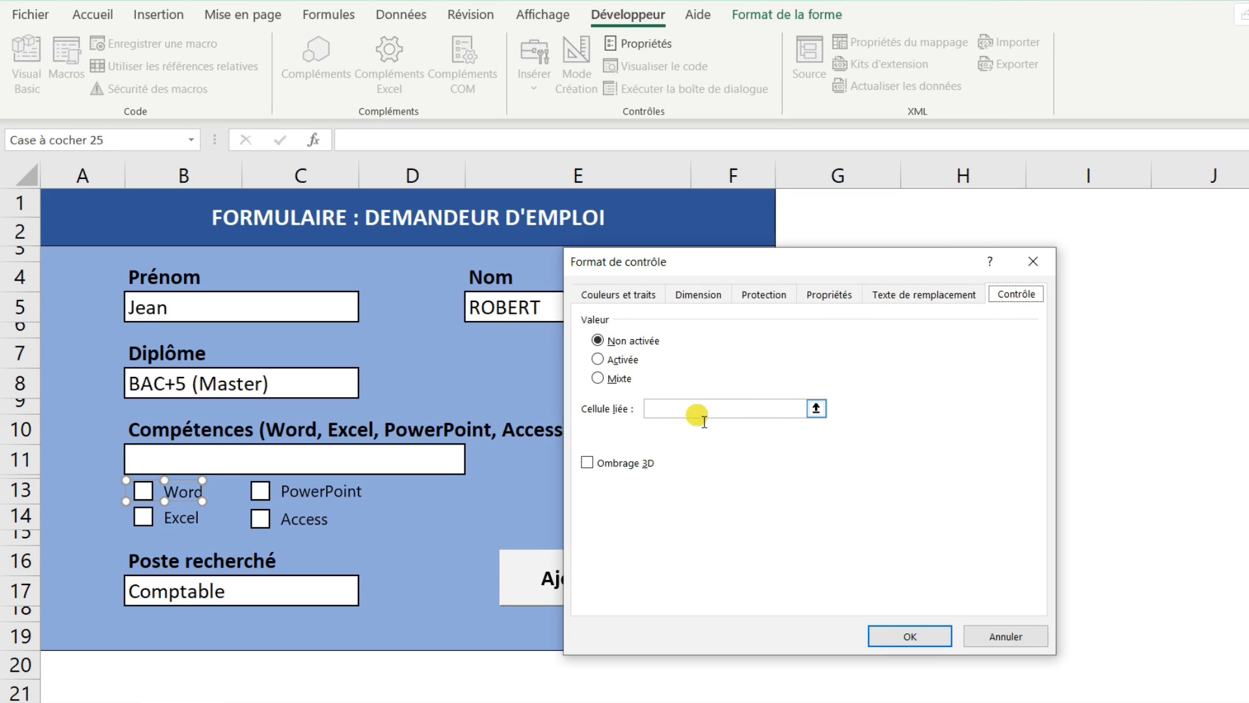
click(678, 414)
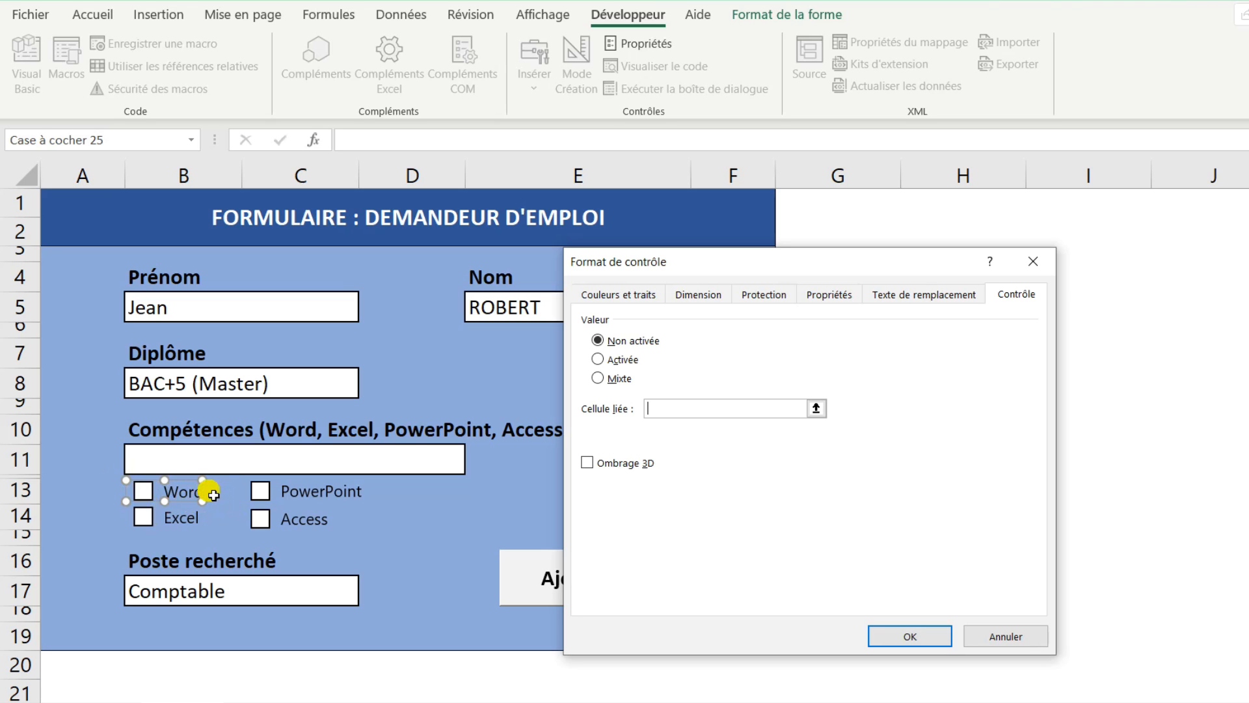
click(215, 496)
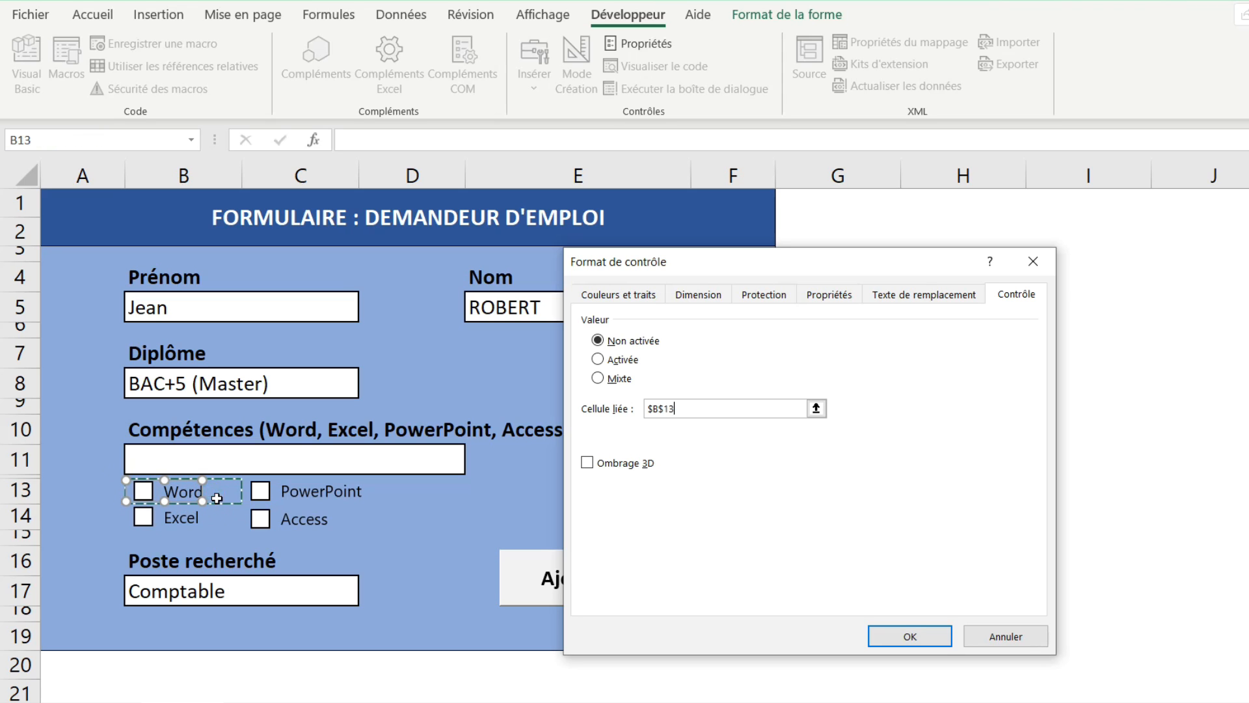
click(902, 632)
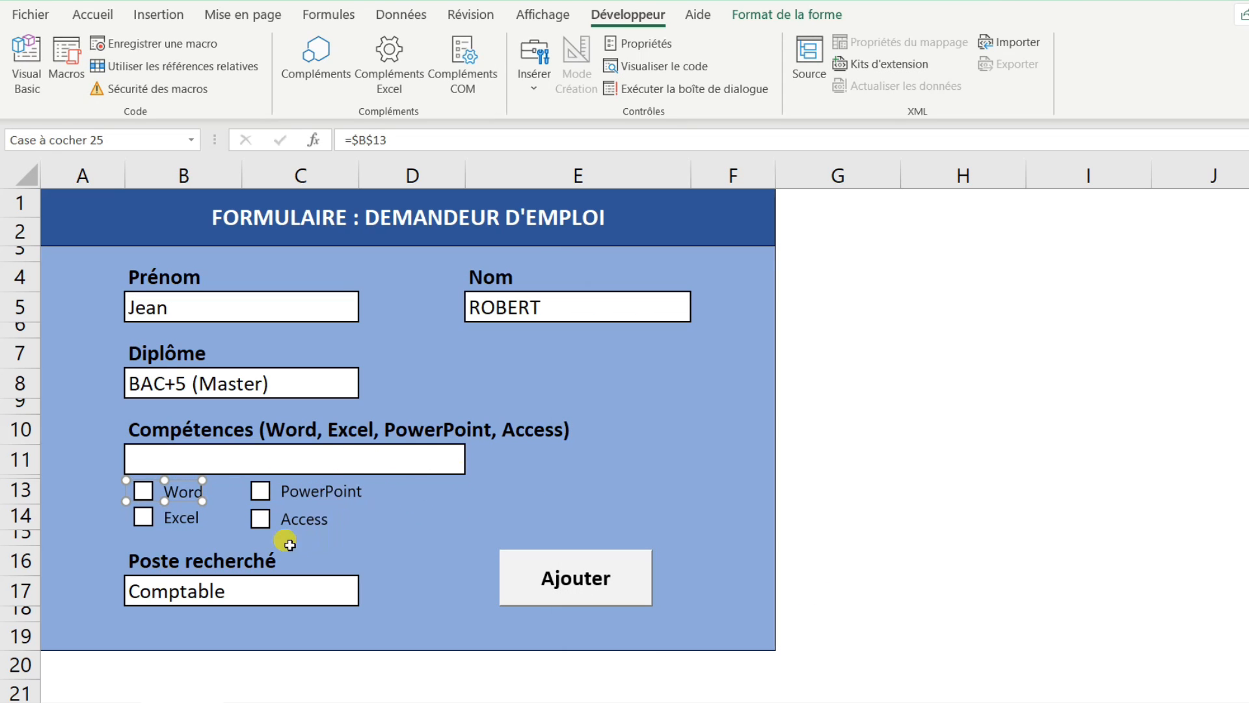
Link the Excel checkbox to cell $B$14 in its control format settings
right_click(176, 520)
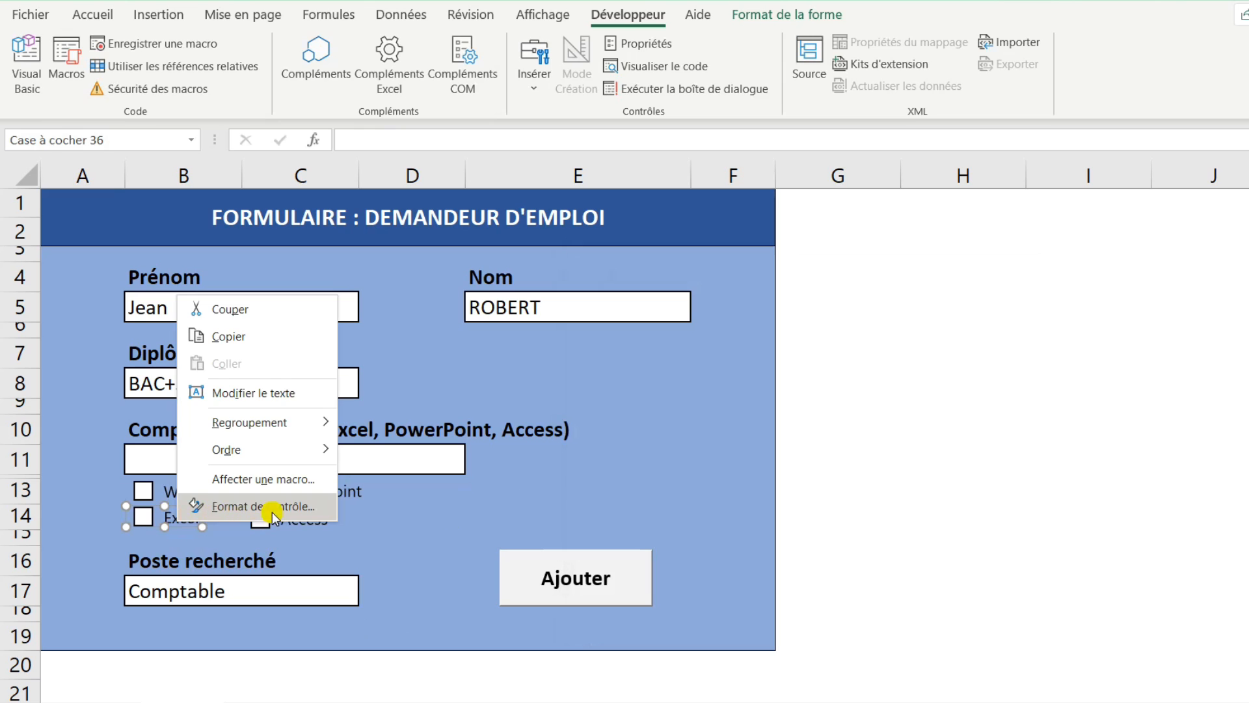
click(272, 507)
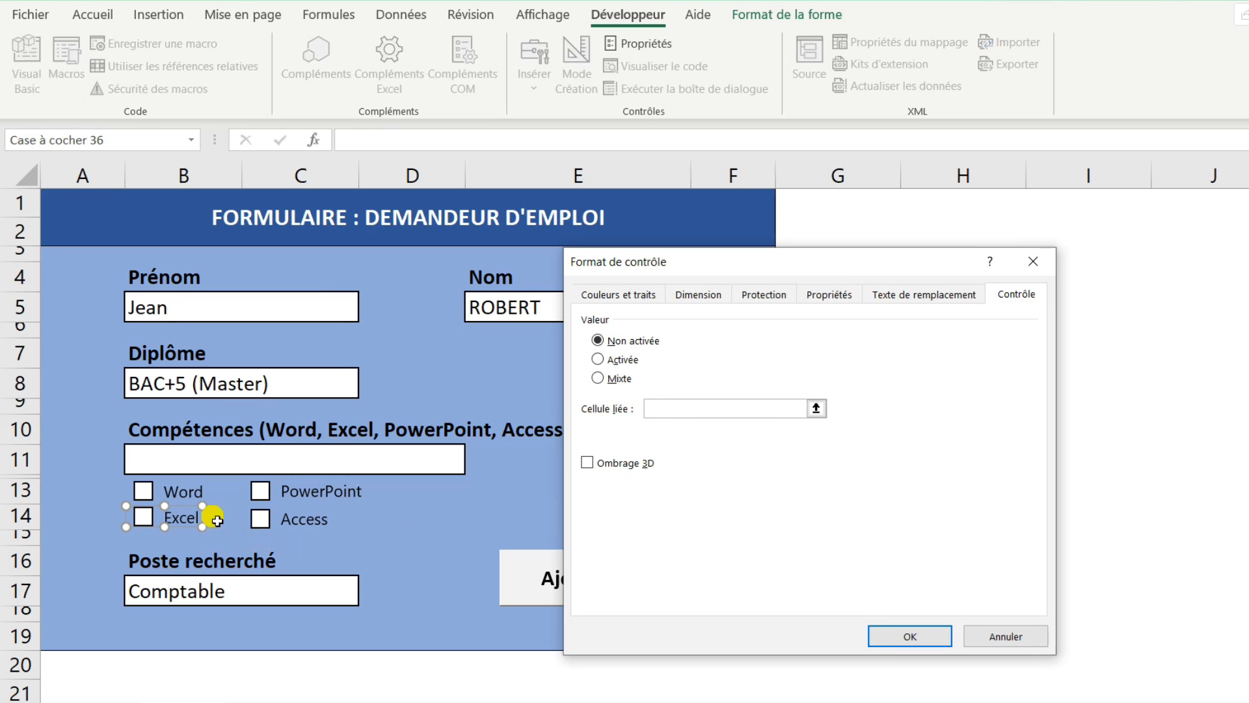
click(217, 521)
click(904, 636)
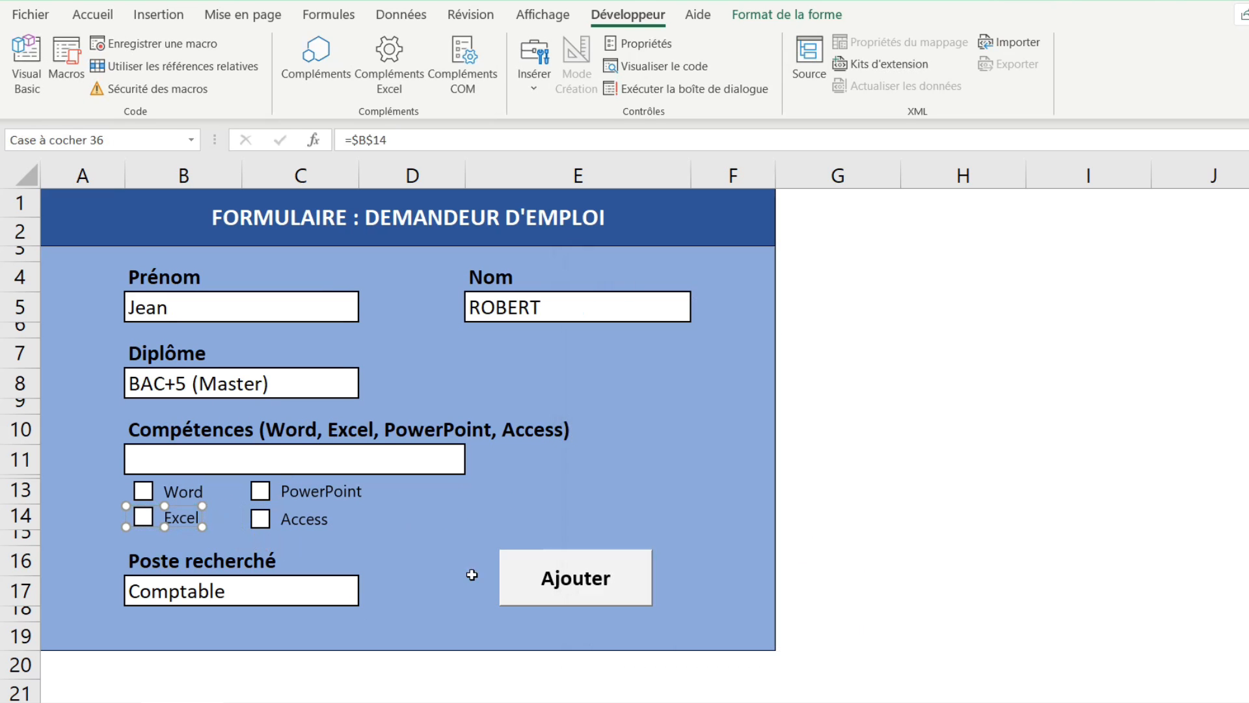
Link the PowerPoint checkbox to cell C13 in its control format settings
right_click(316, 495)
click(416, 695)
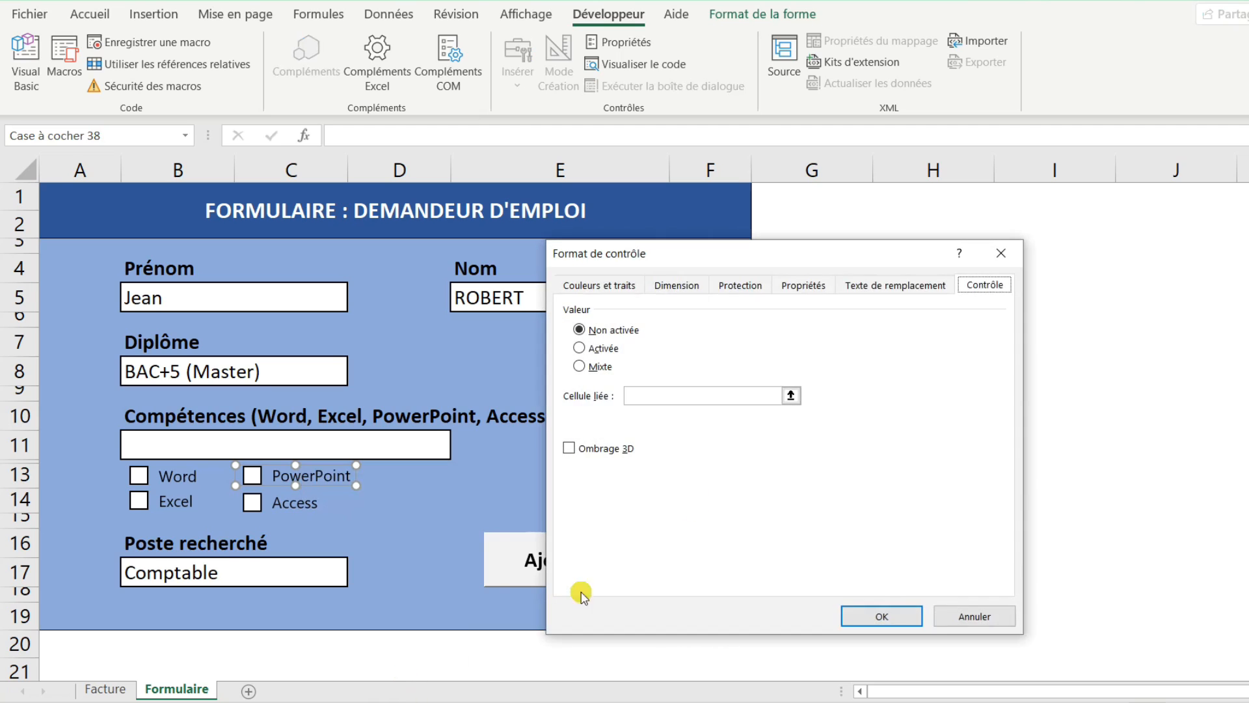
click(634, 396)
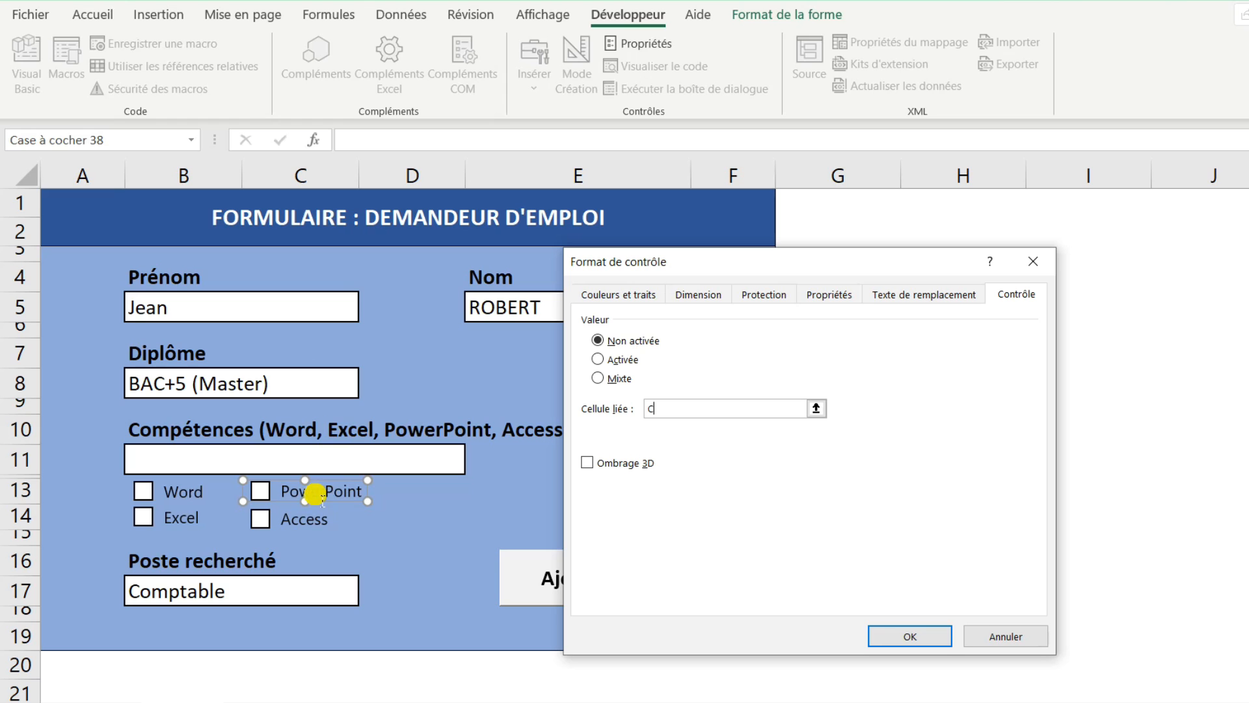
click(882, 635)
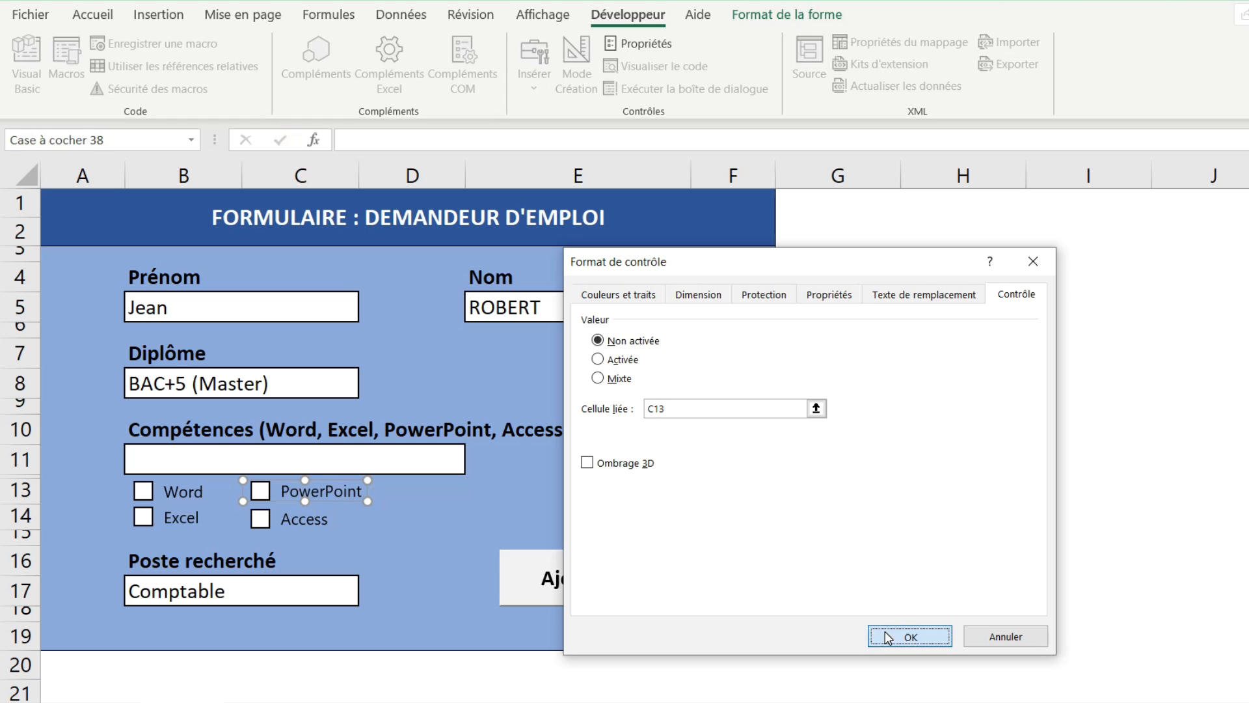
Link the Access checkbox to cell $C$14, then select the empty skills cell B11
right_click(296, 523)
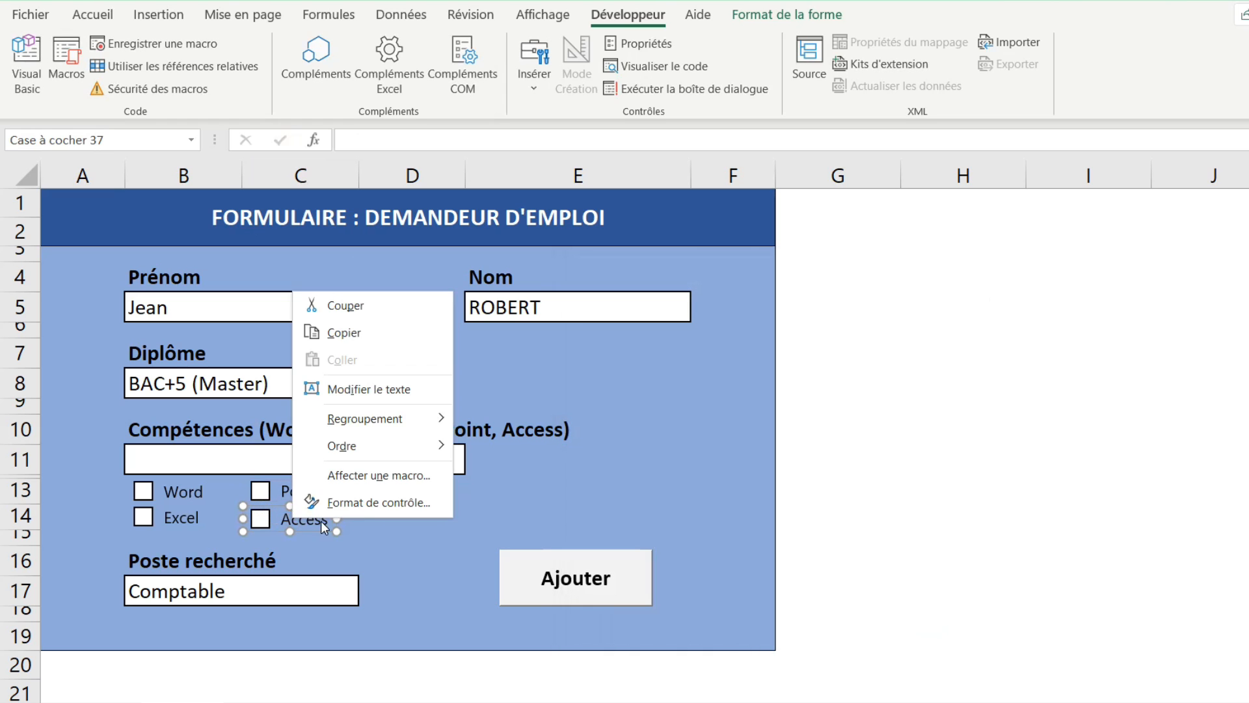
click(361, 514)
click(660, 409)
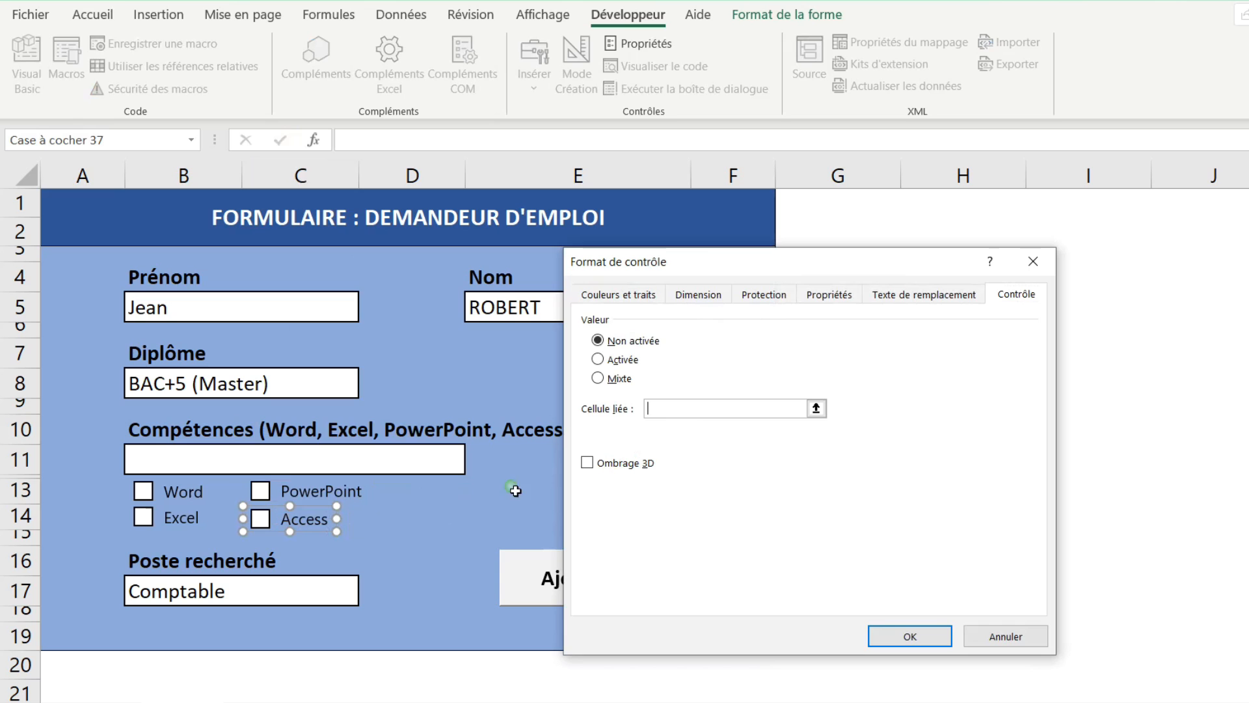
click(350, 519)
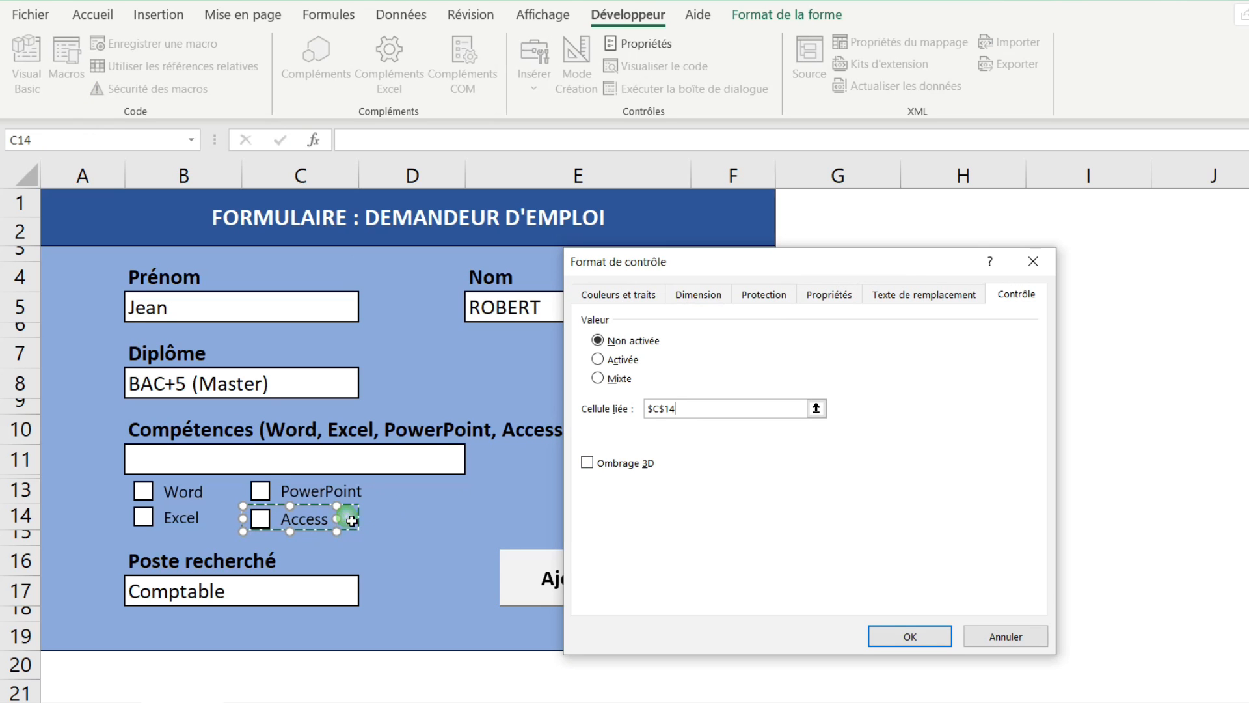
click(905, 634)
click(406, 463)
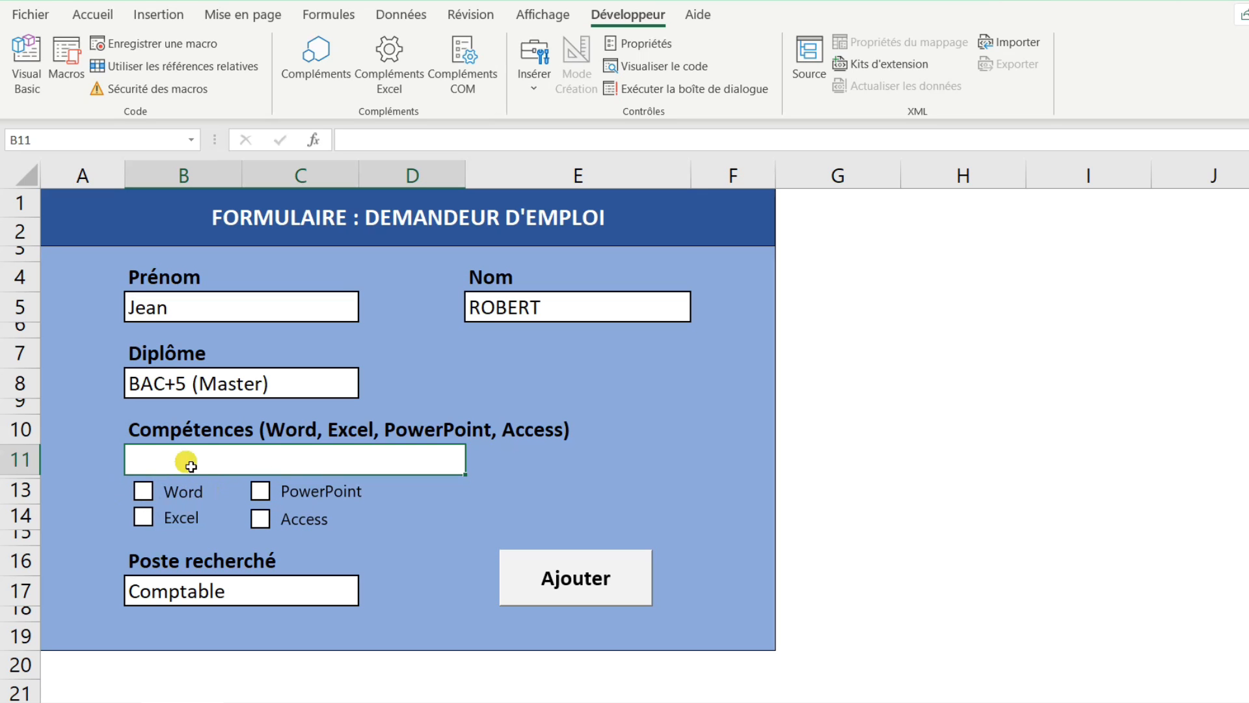
Test the cell links by ticking and unticking the Word and PowerPoint checkboxes
click(145, 493)
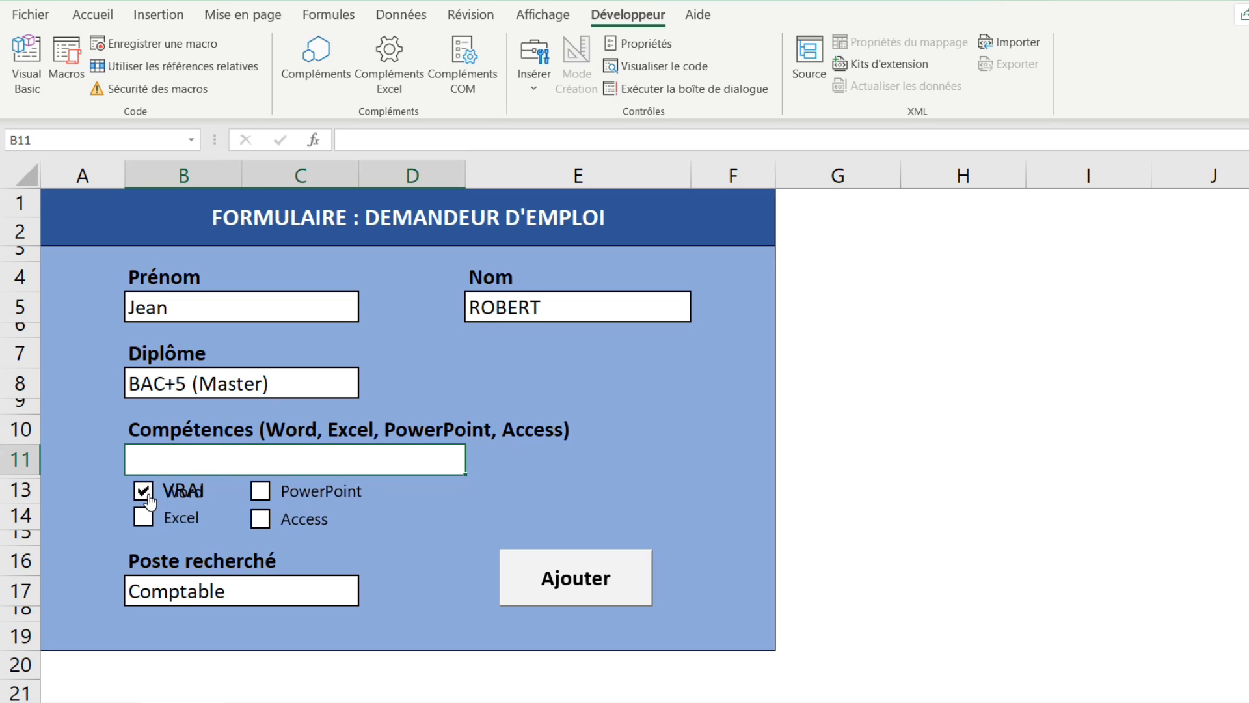
click(145, 494)
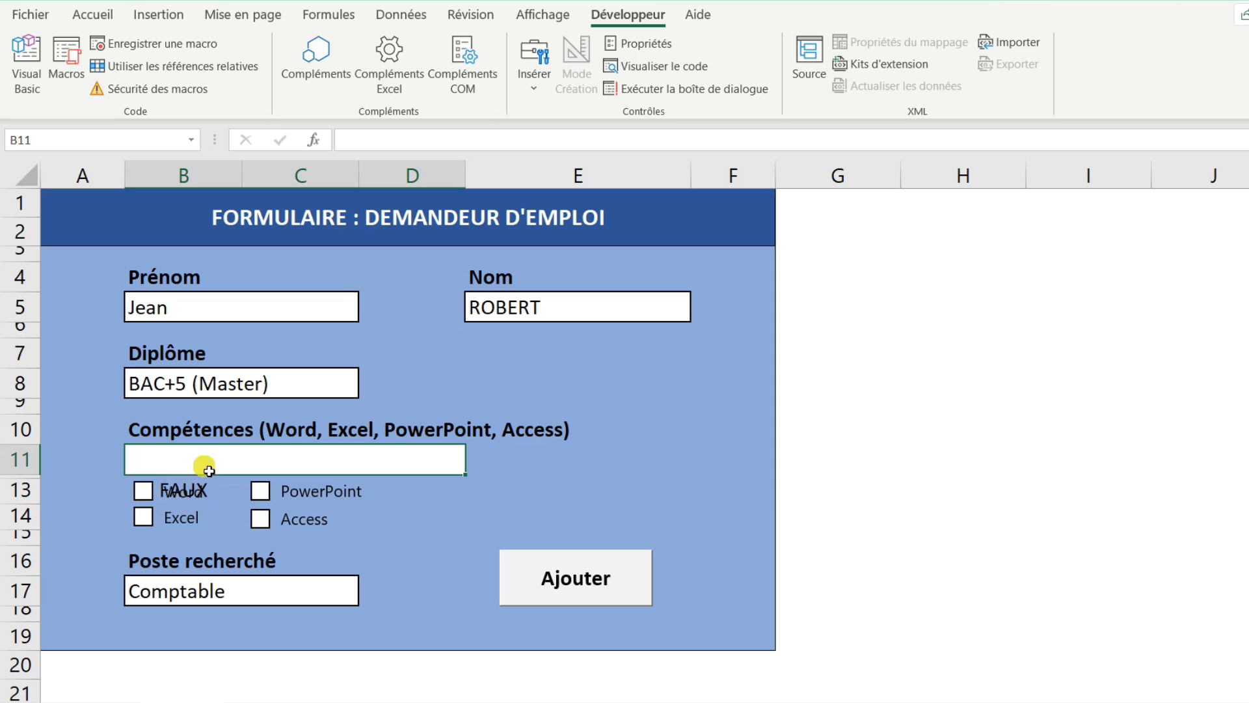
click(263, 492)
click(267, 492)
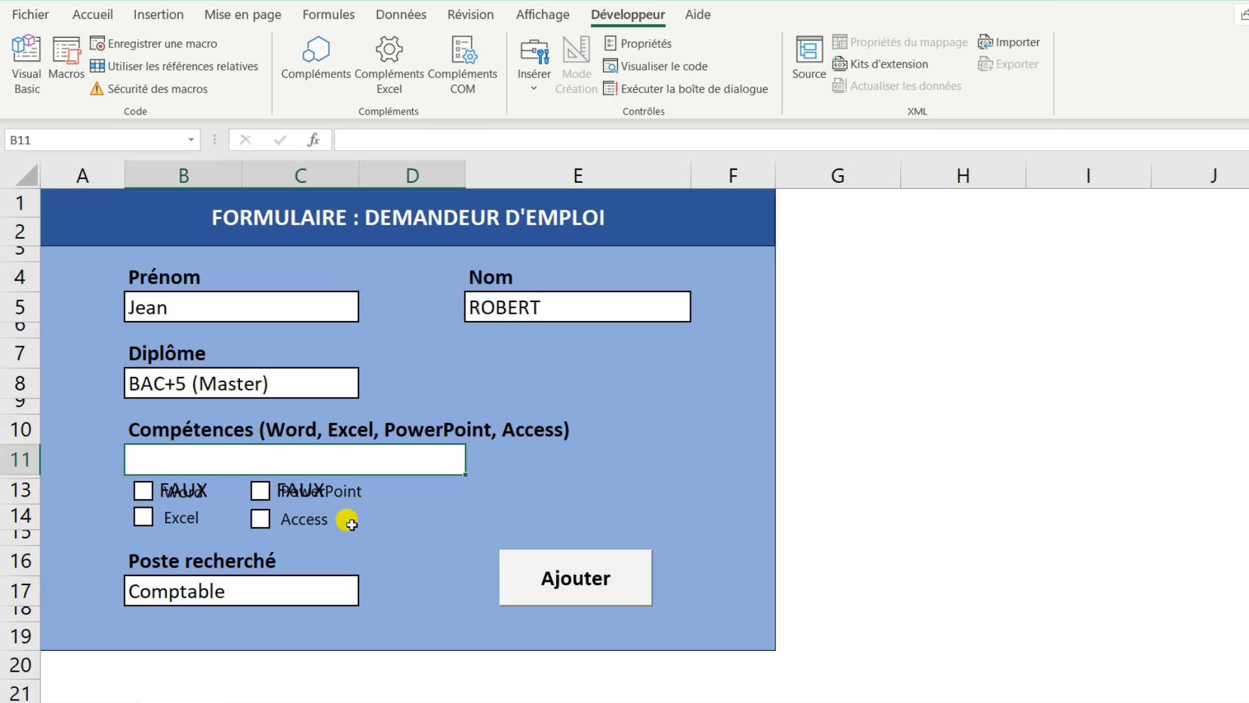
Set the font colour of linked cells B13:C14 to the form's light blue background colour to hide their values
drag(348, 524, 233, 507)
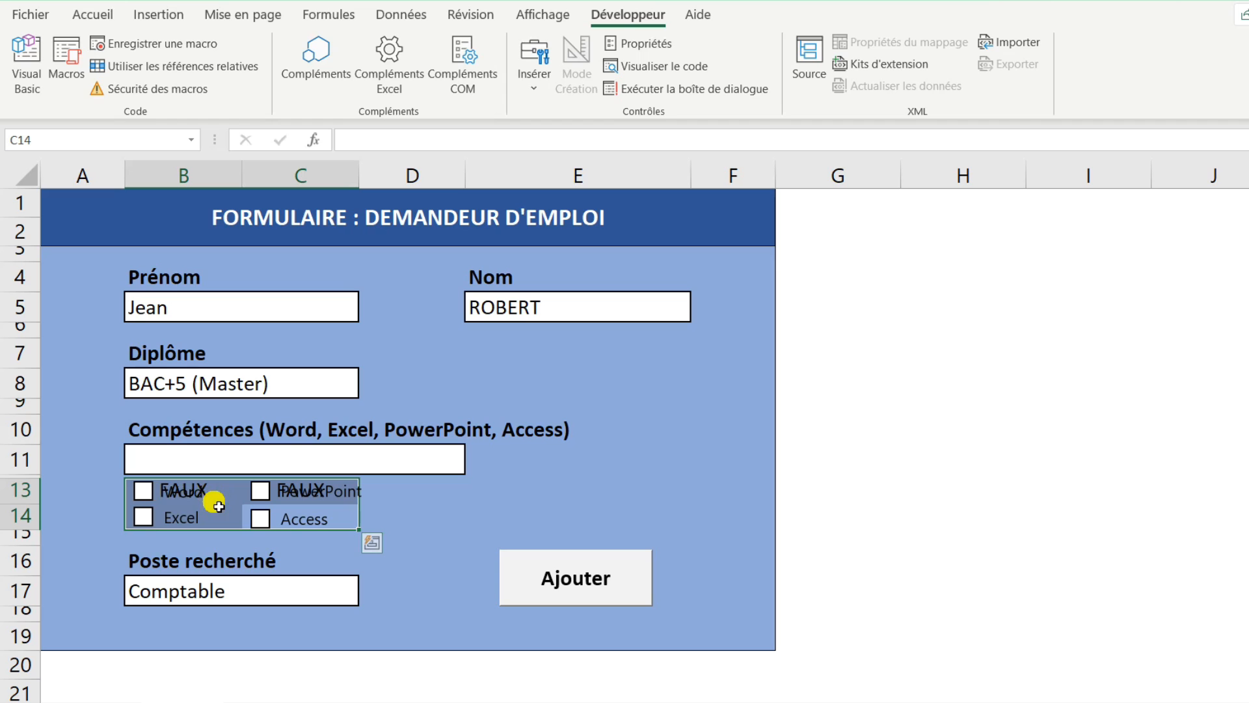
click(85, 22)
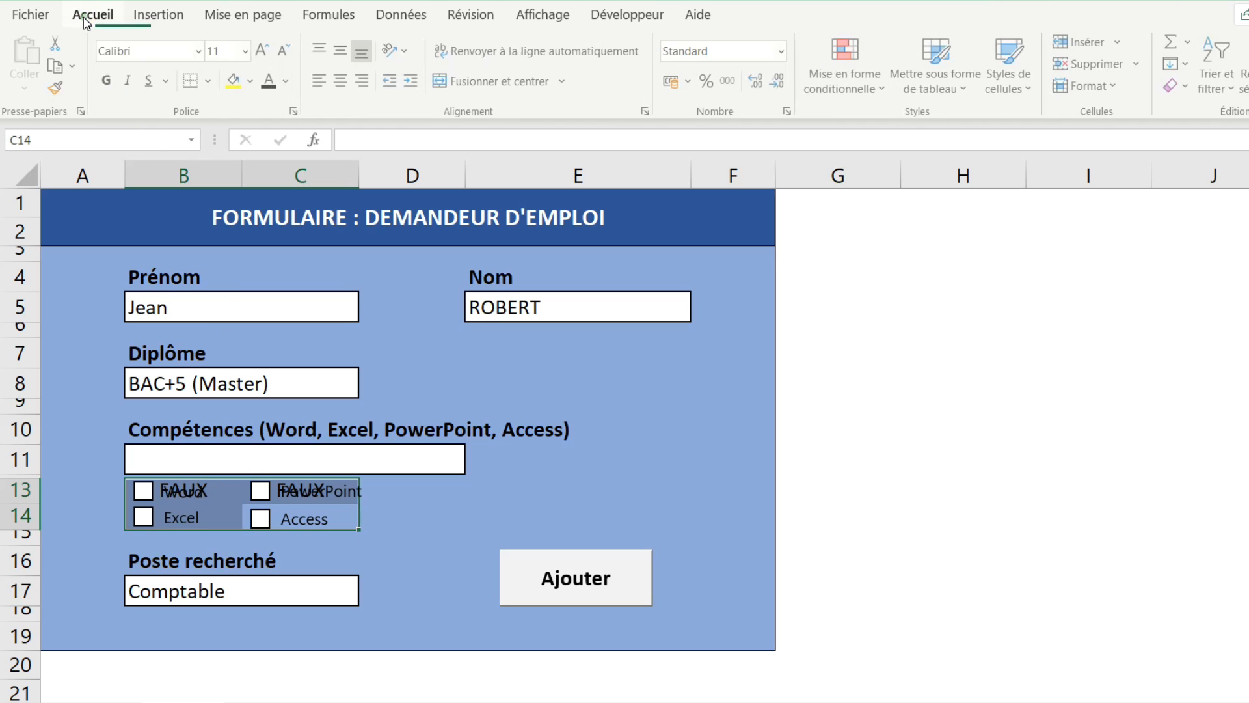
click(288, 81)
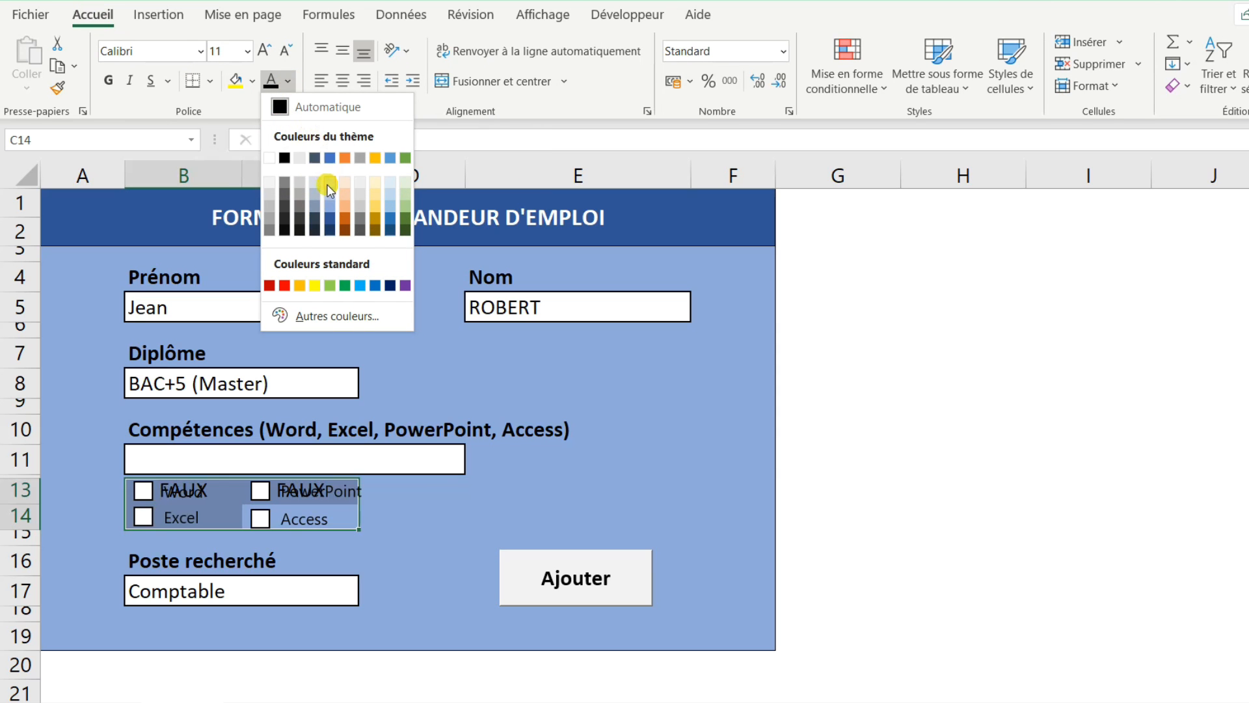
click(330, 208)
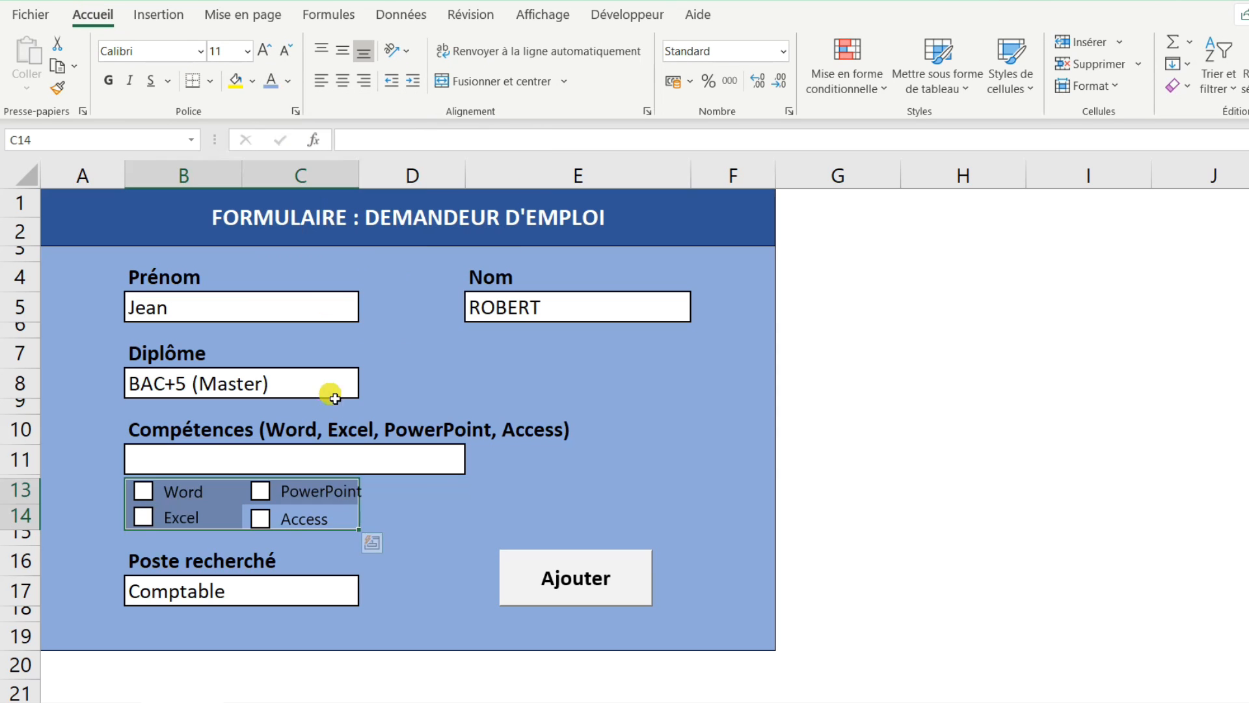
Begin a SI formula in skills cell B11 with the logical test B13=VRAI
click(229, 463)
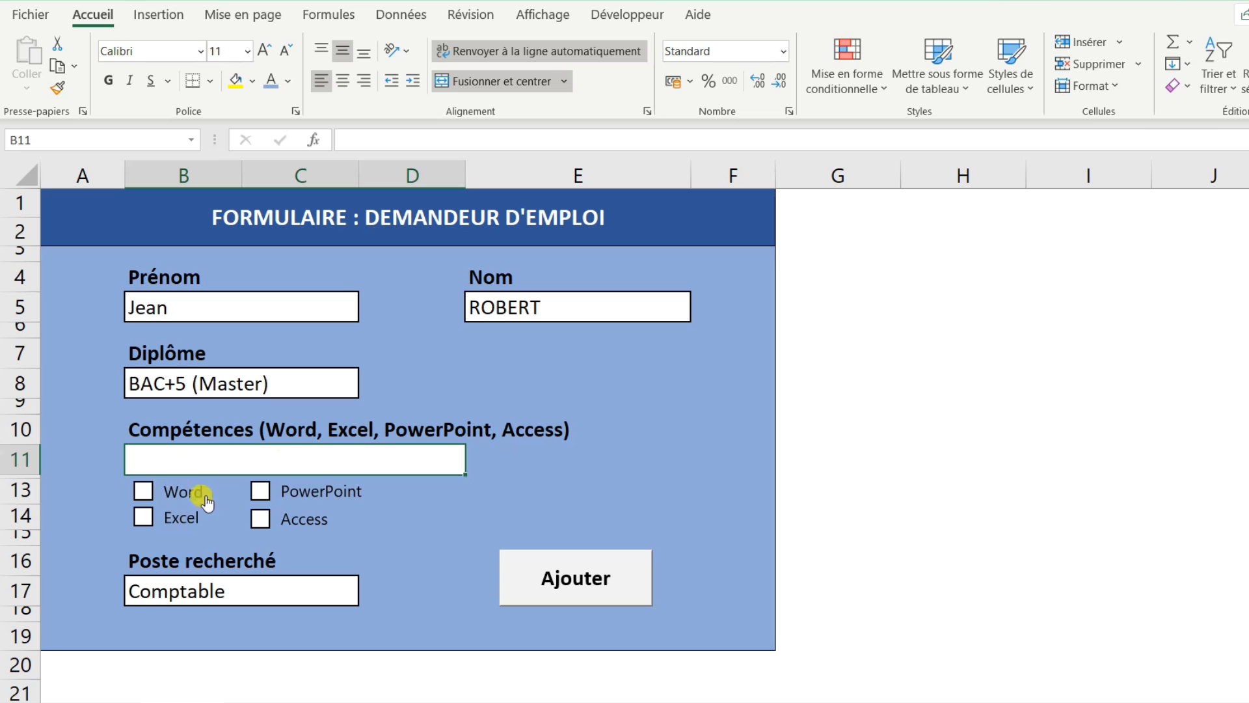
key(F2)
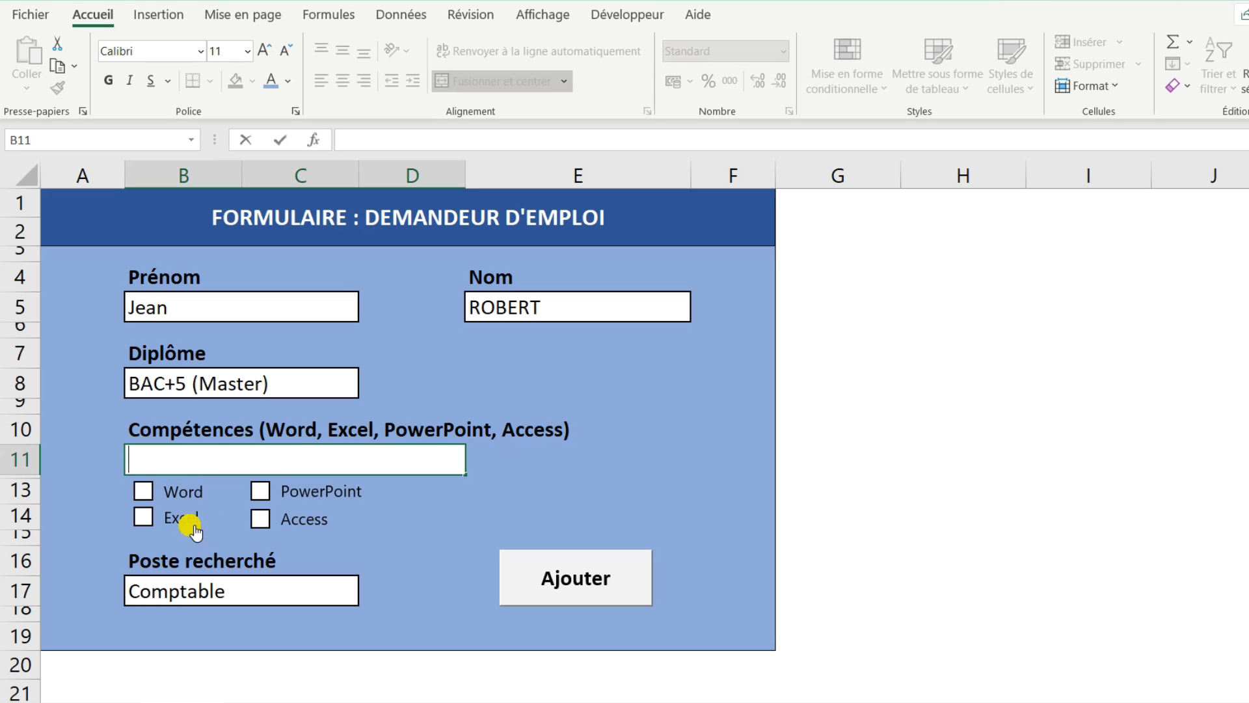
text(=)
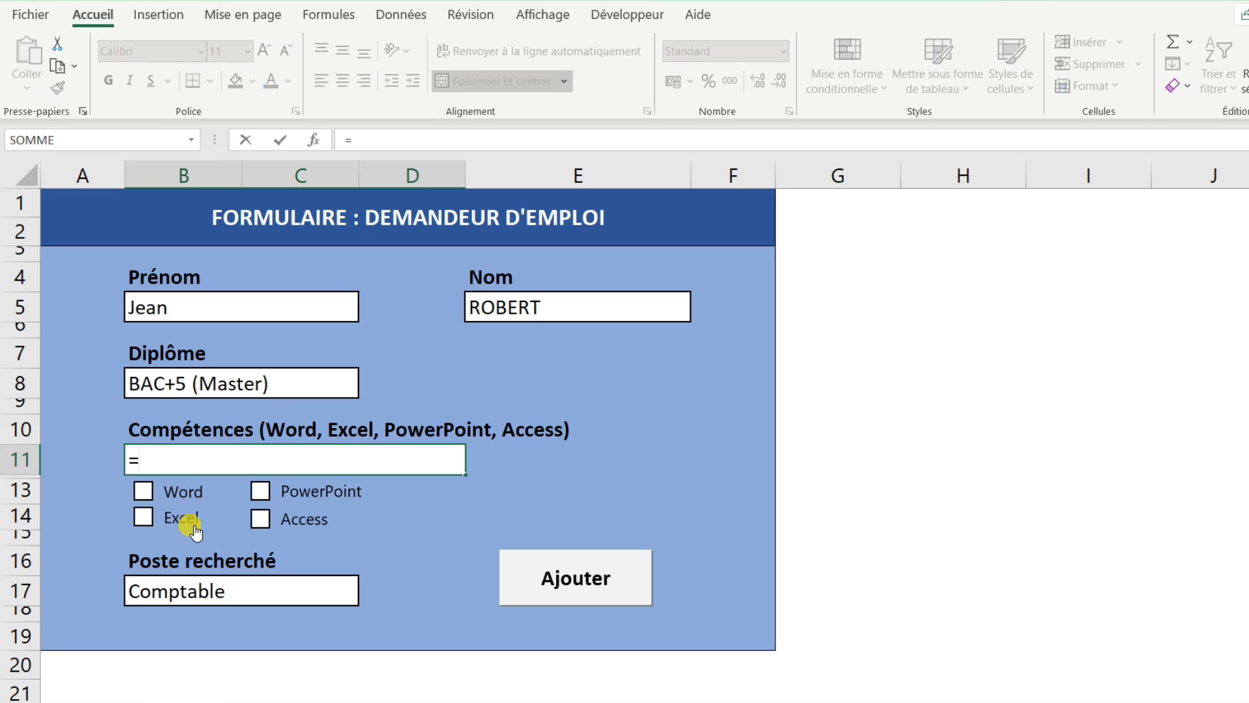
text(SI)
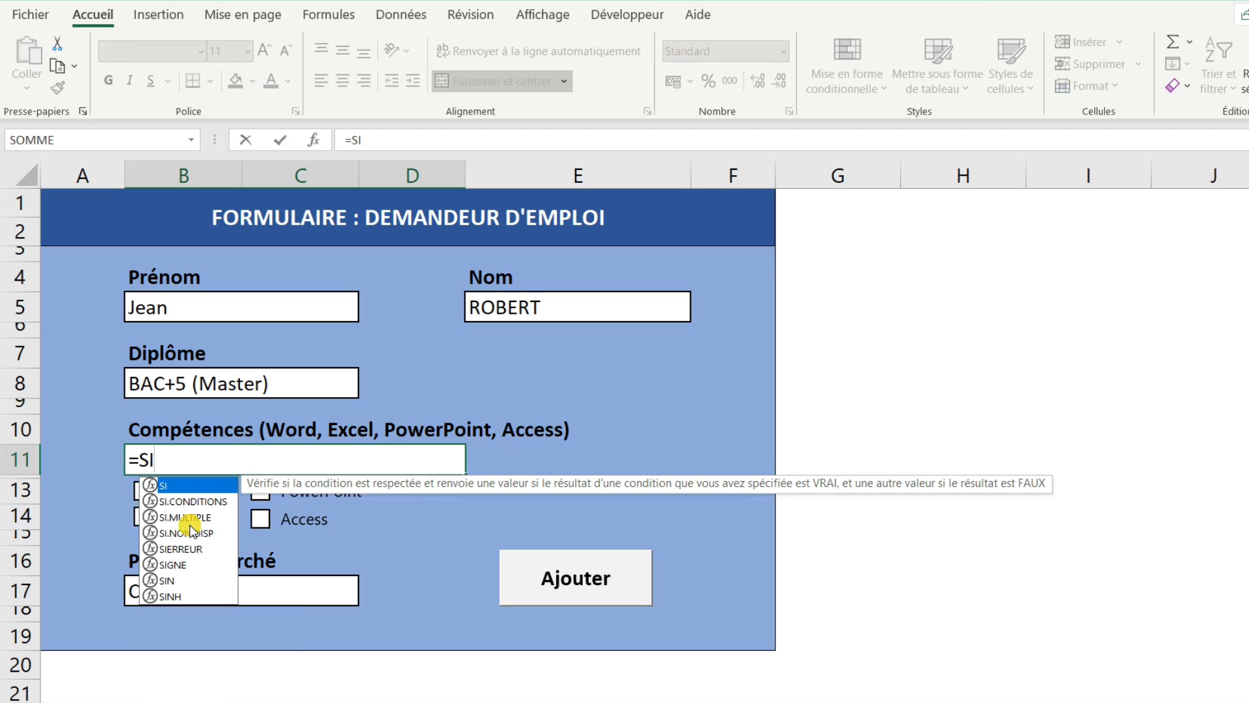
key(Escape)
text(()
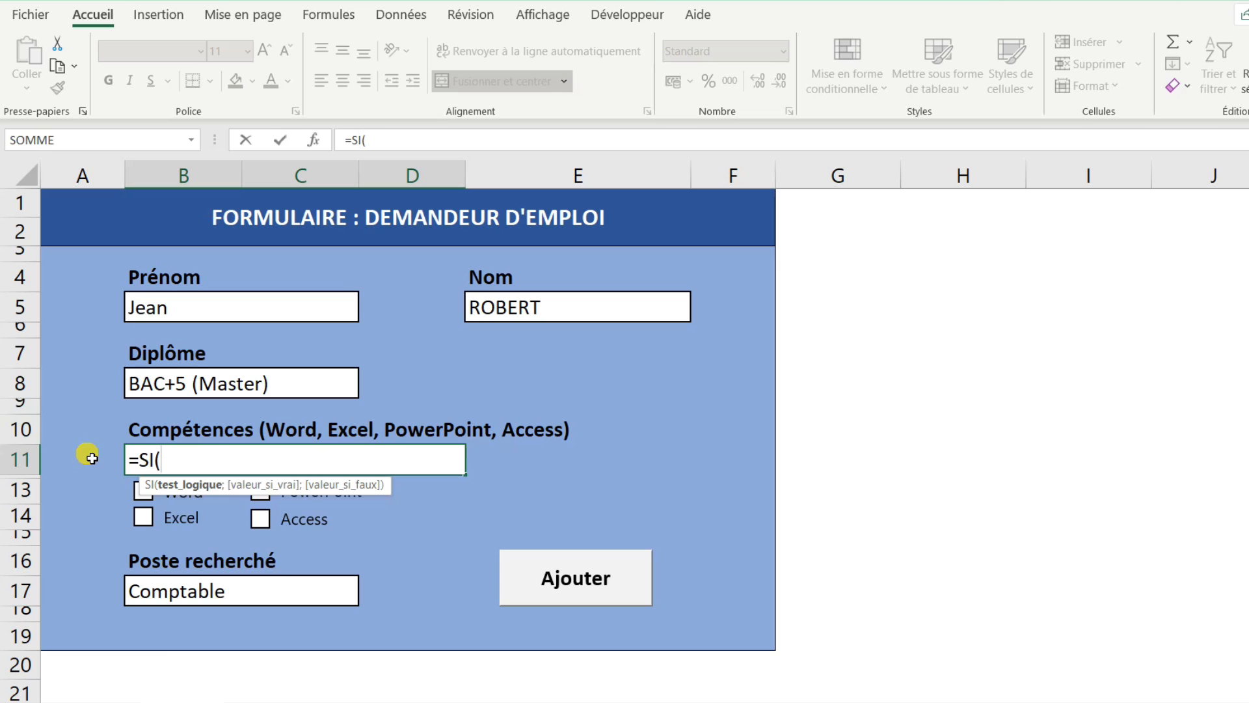
text(B13)
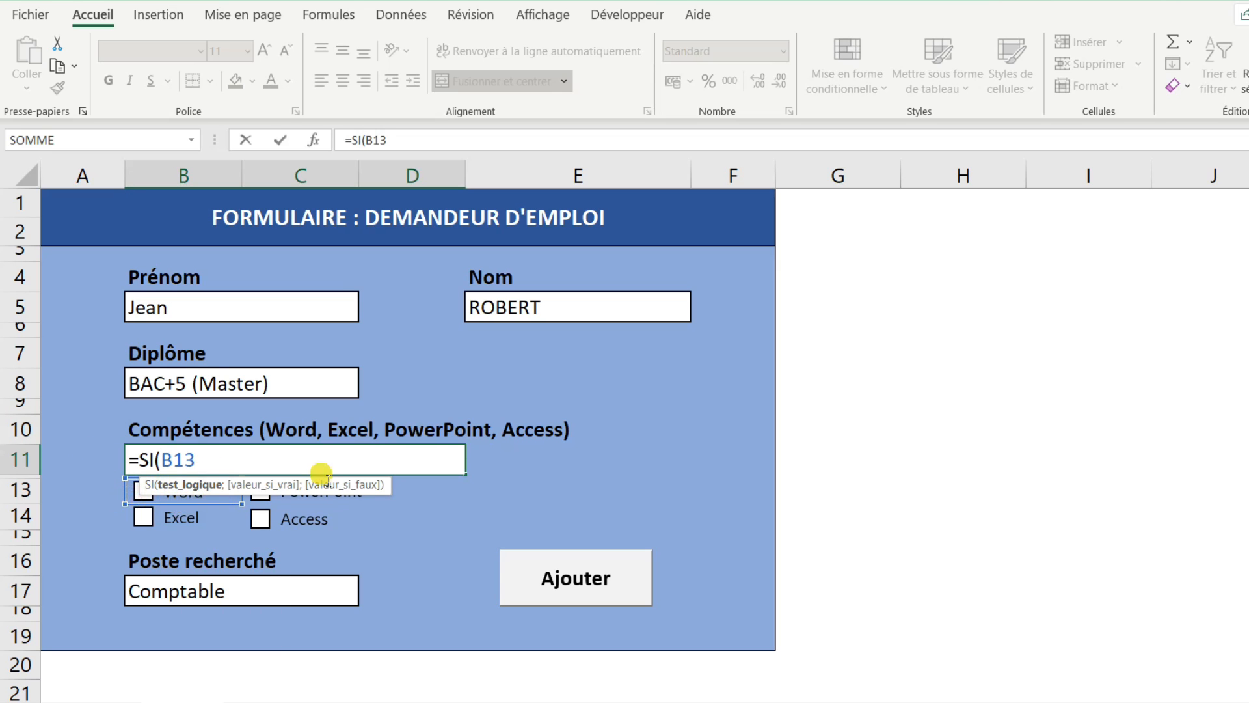
text(=VRAI)
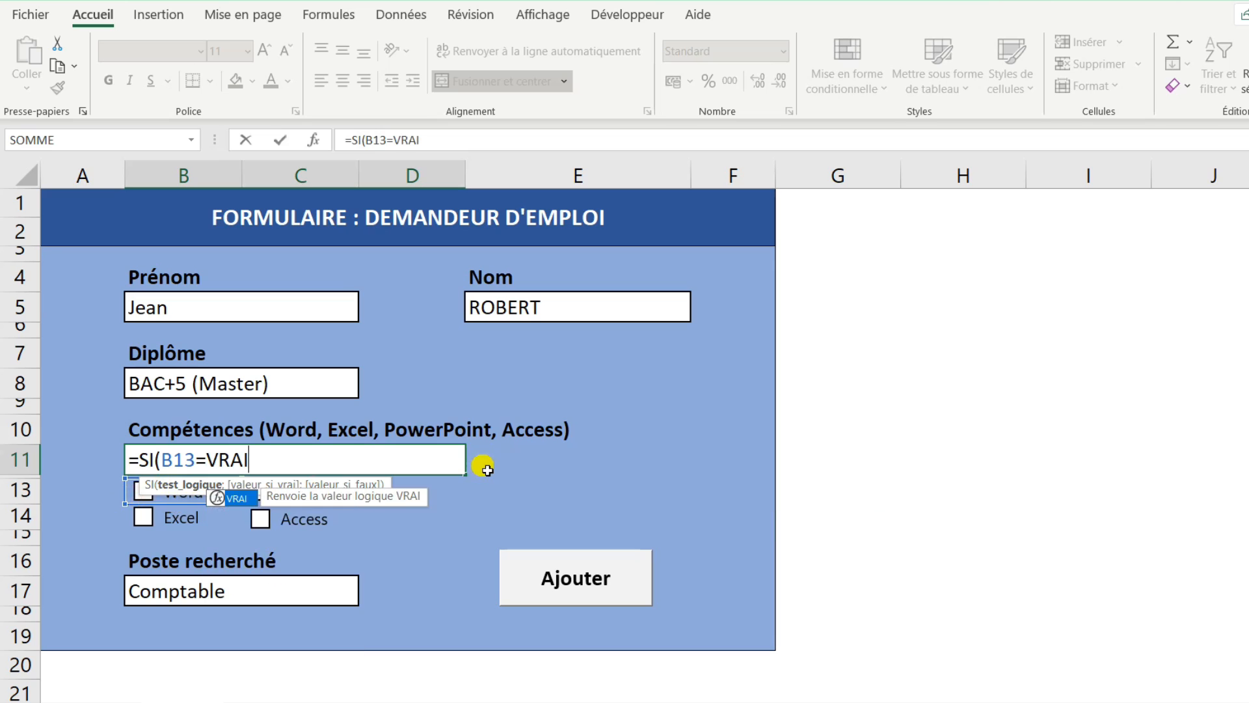
Complete the first SI in B11 to return "- Word " if true and empty text "" if false
text(;)
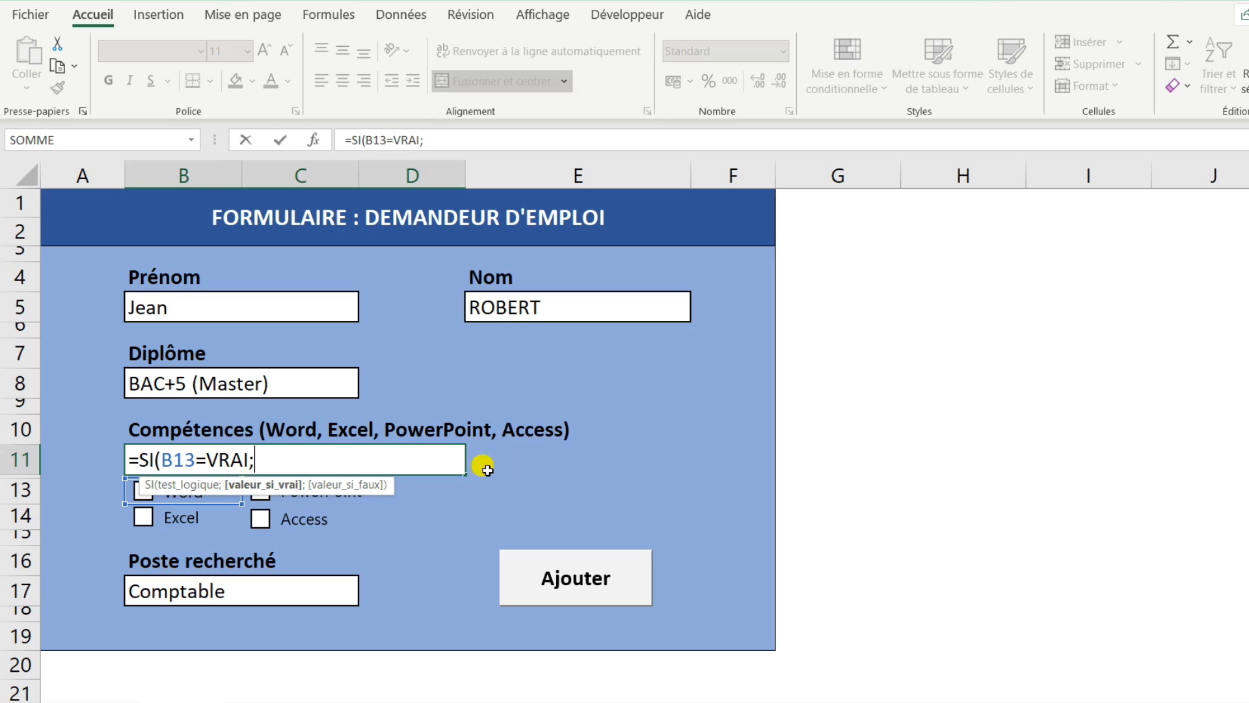
text("- Word)
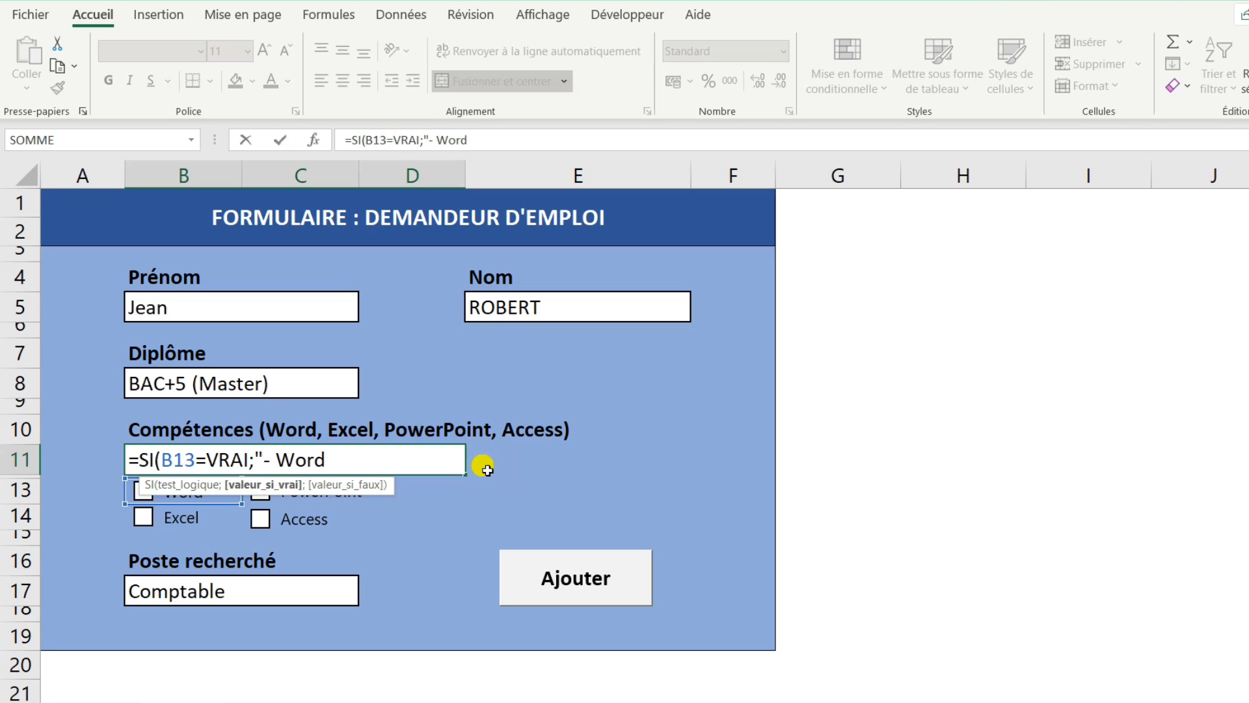
text(")
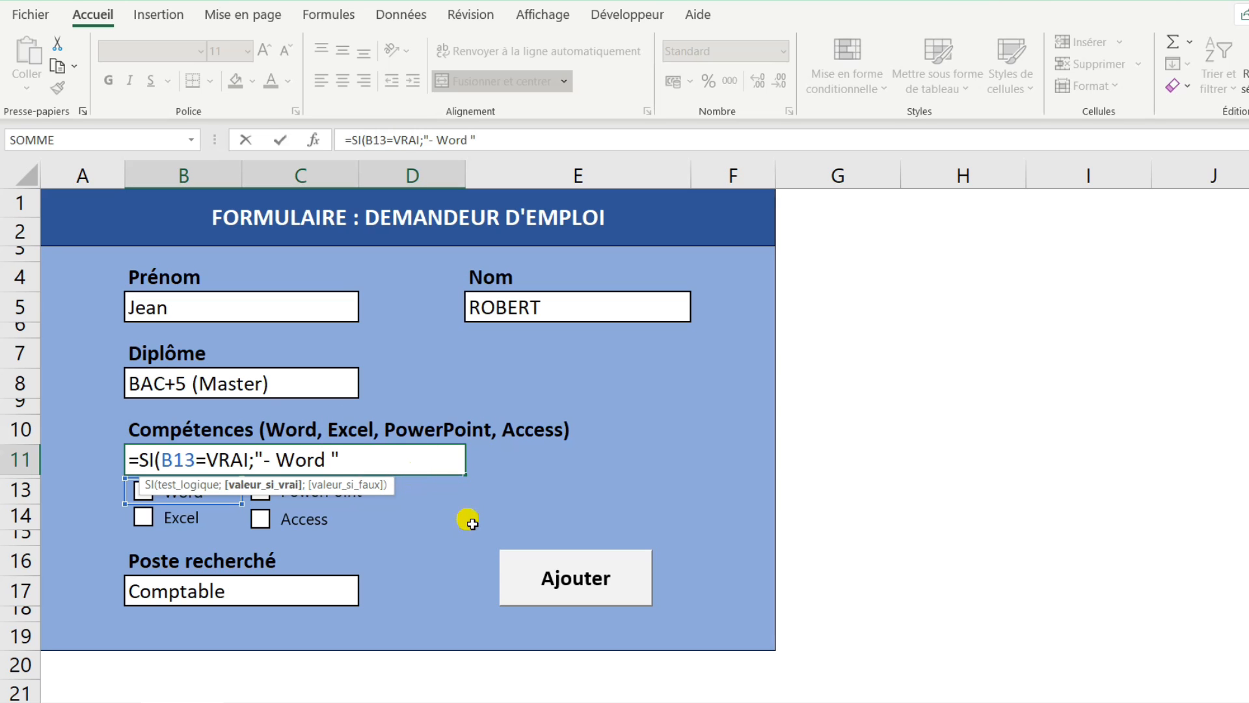
text(;)
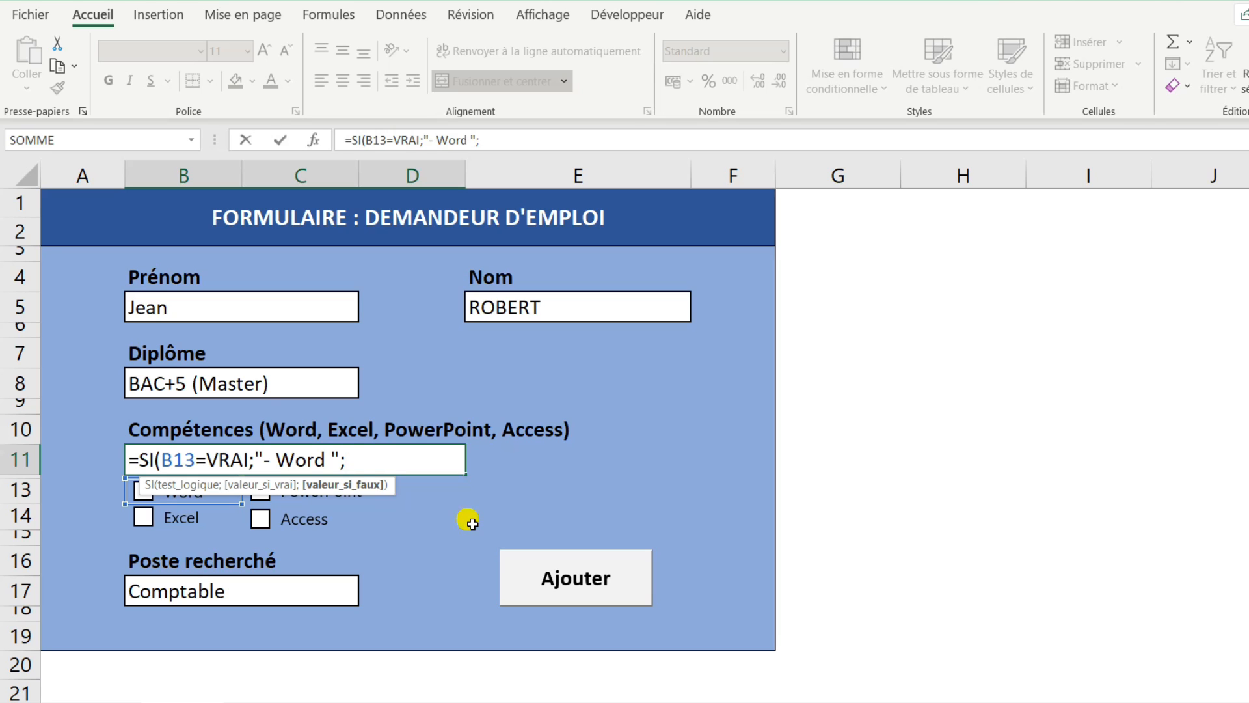
text(""))
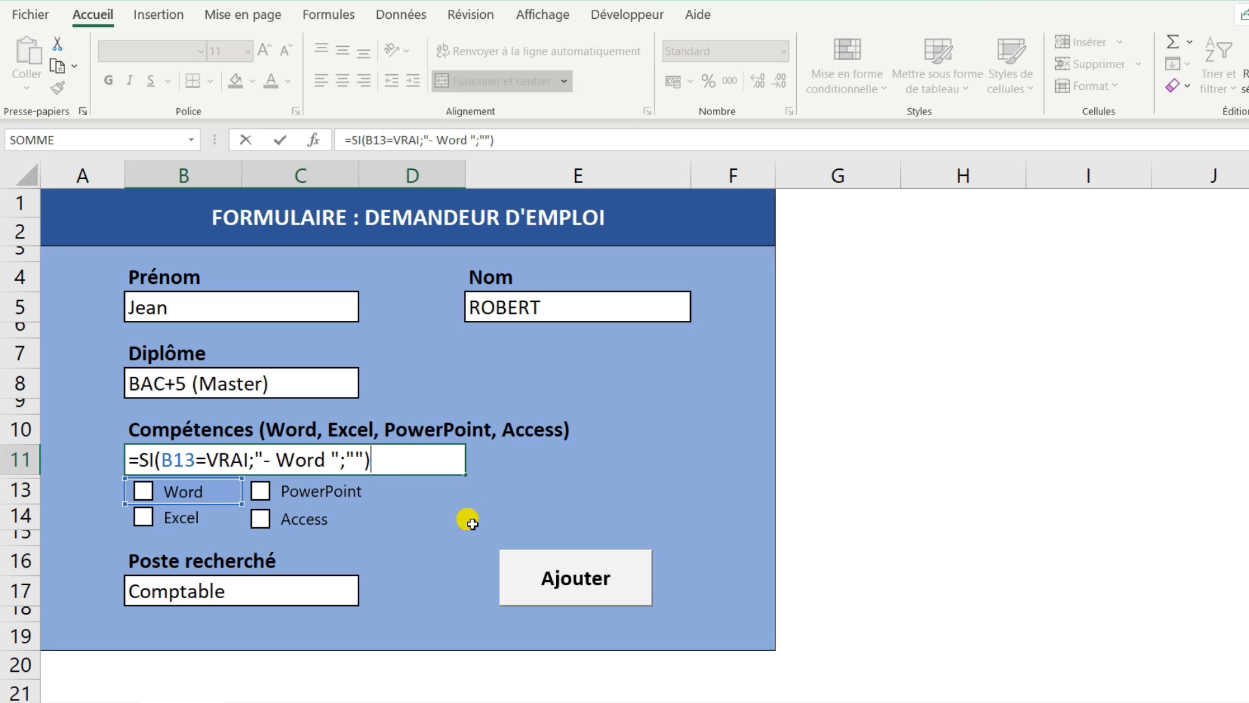
Append &SI(B14=VRAI;"- Excel ";"") to the skills formula in B11
text(&SI()
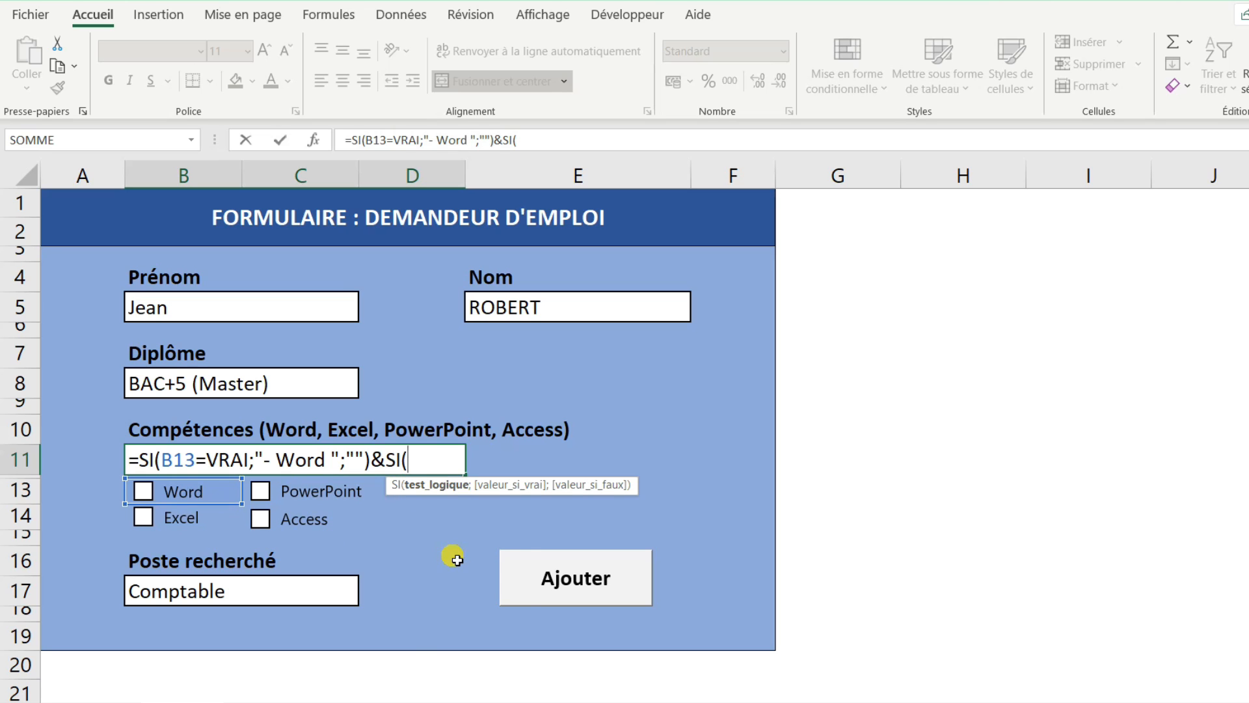
text(B14)
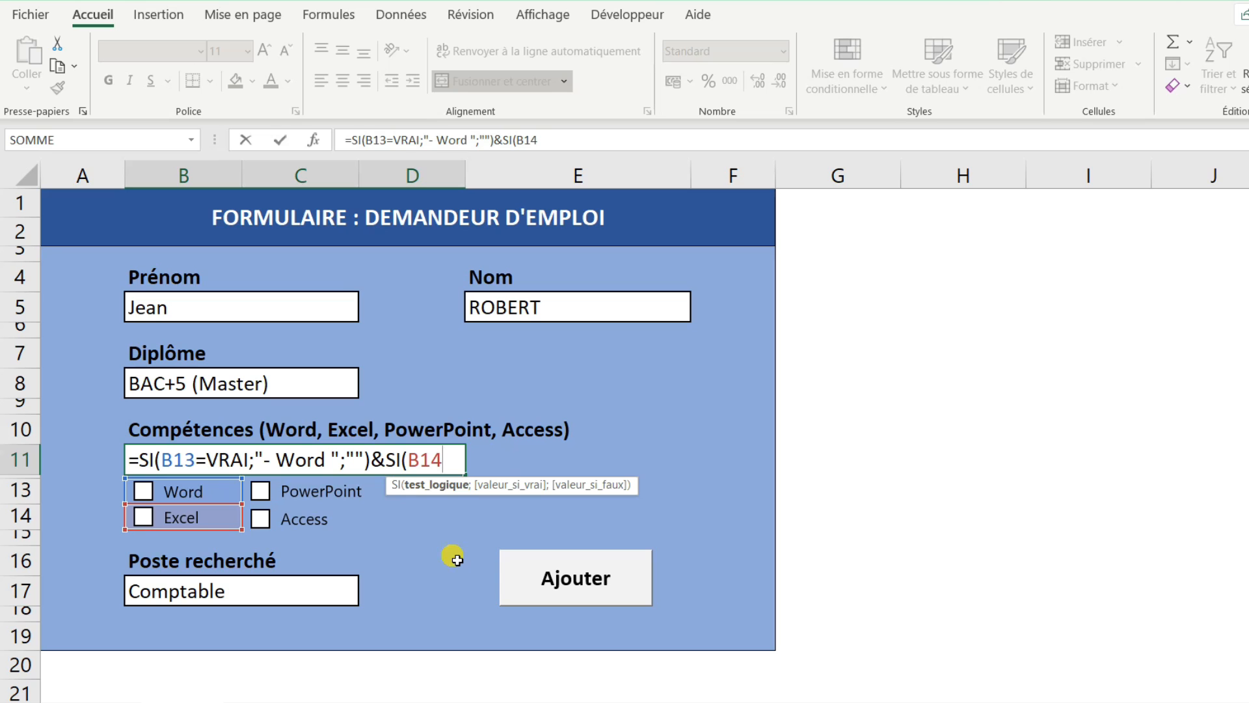
text(=VRAI)
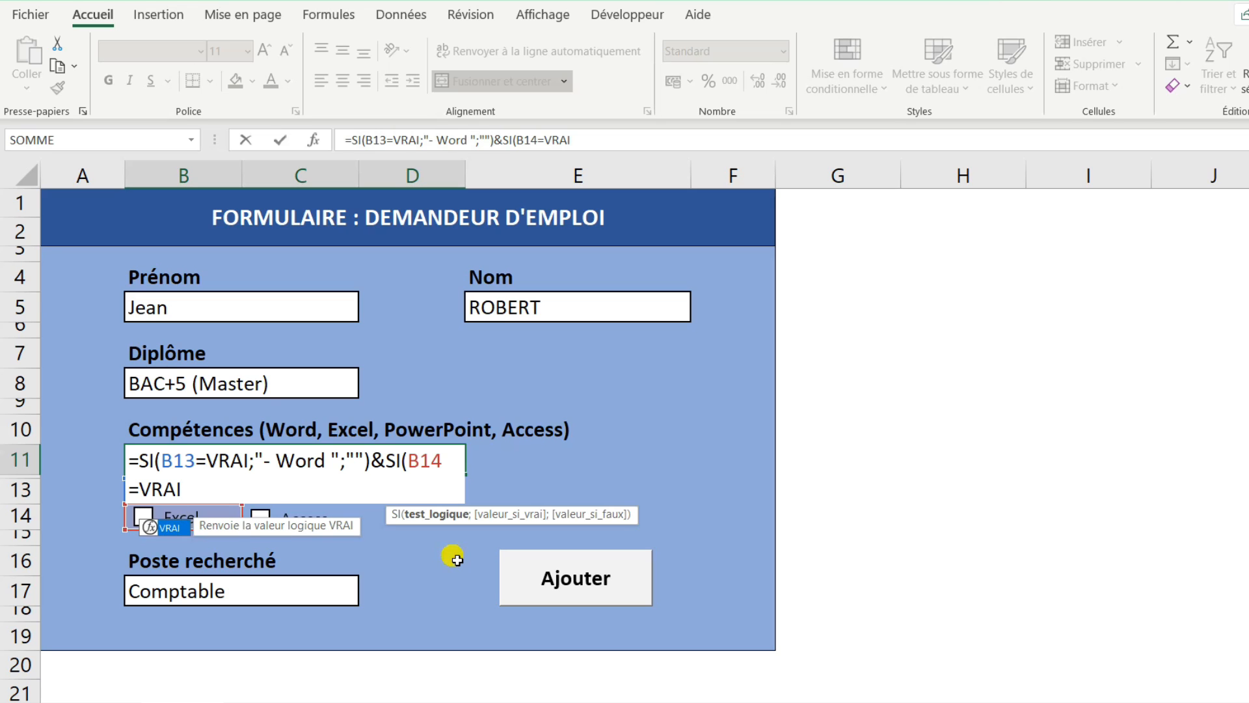
text(;")
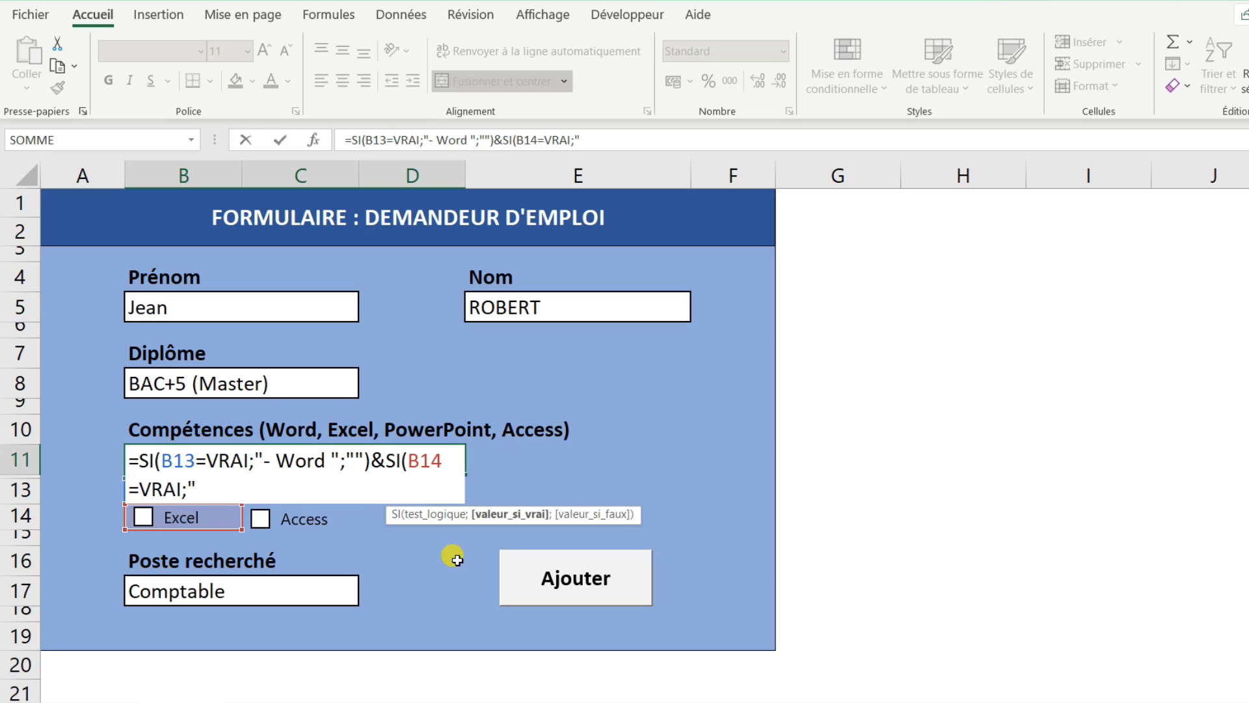
text(- Excel ";)
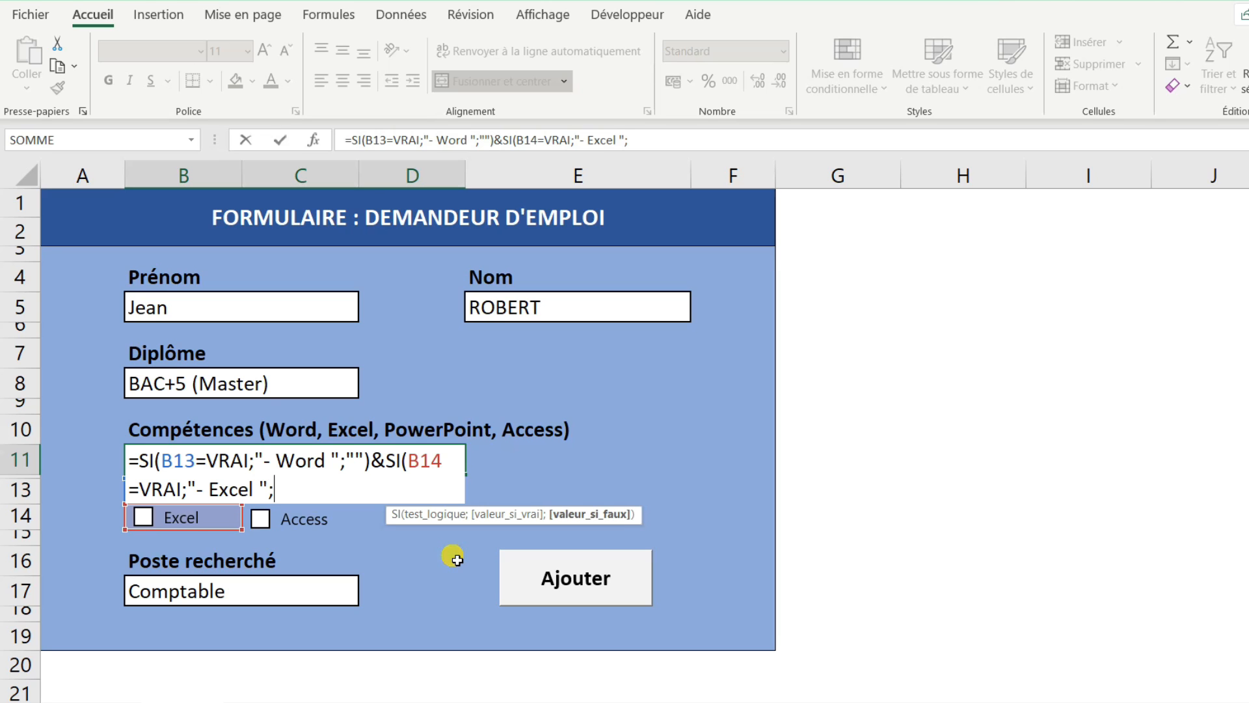
text(""))
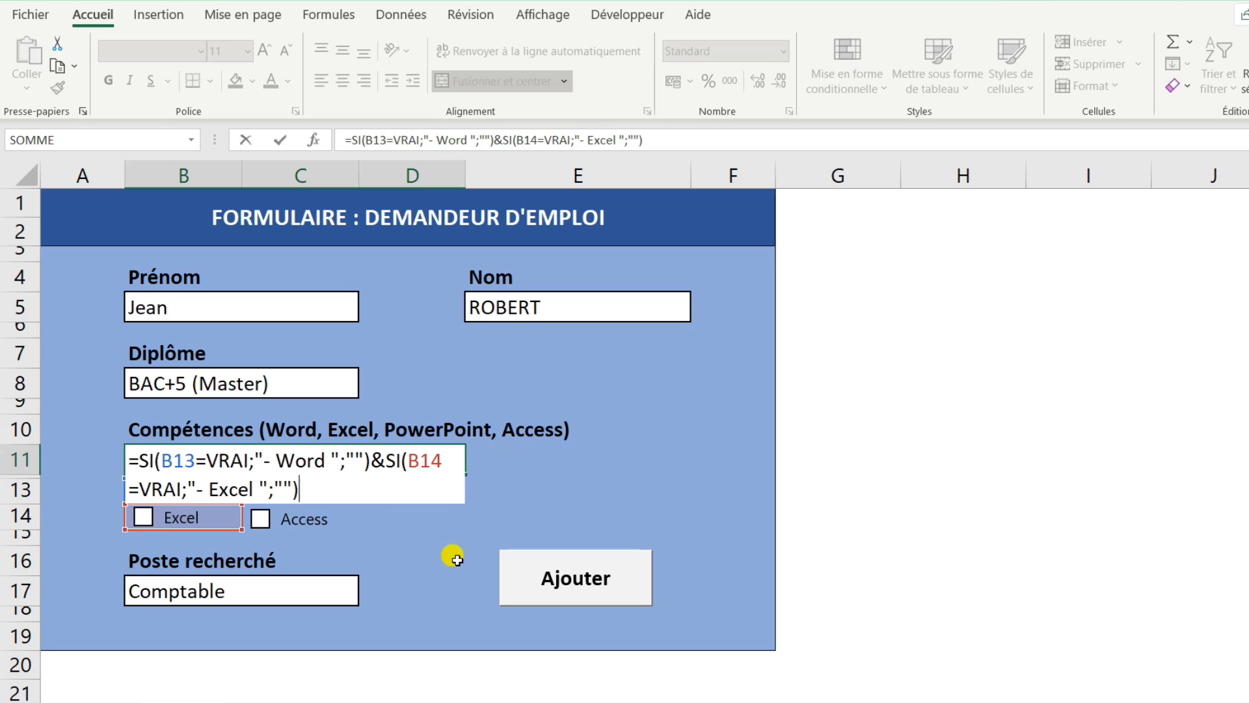
Join a third SI to the B11 formula with & that tests C13=VRAI and returns "- PowerPoint " if true
text(&)
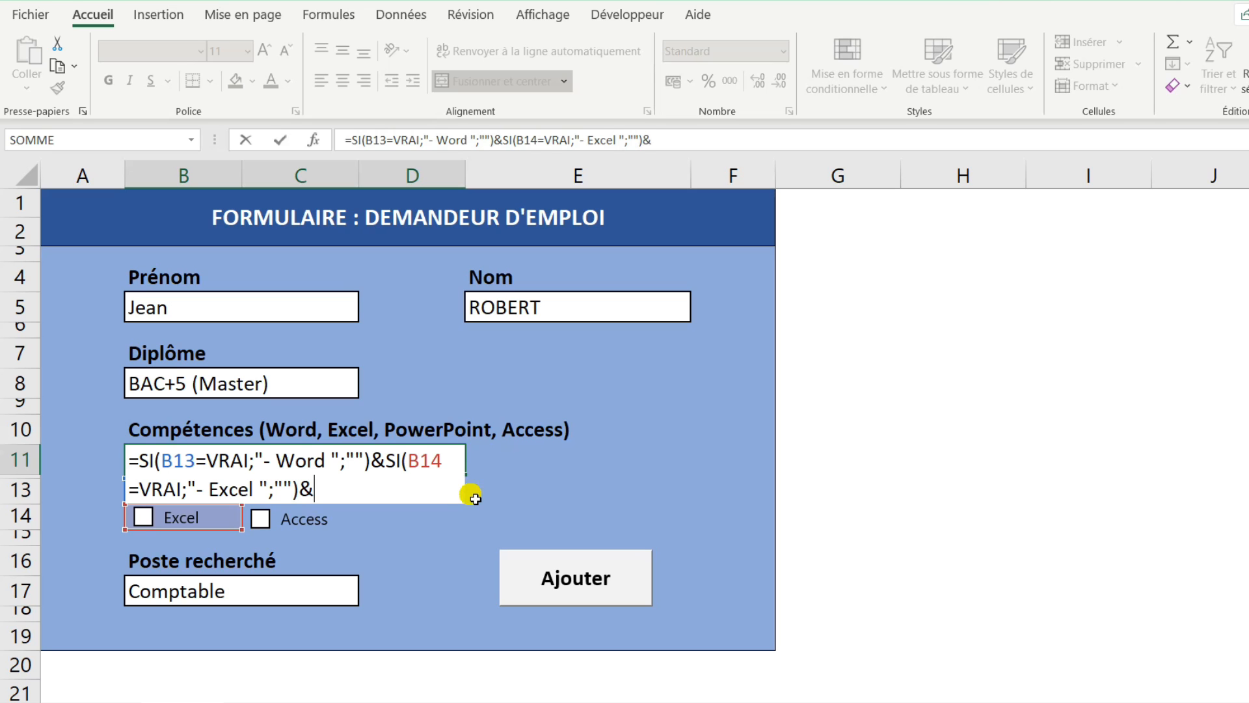
text(SI()
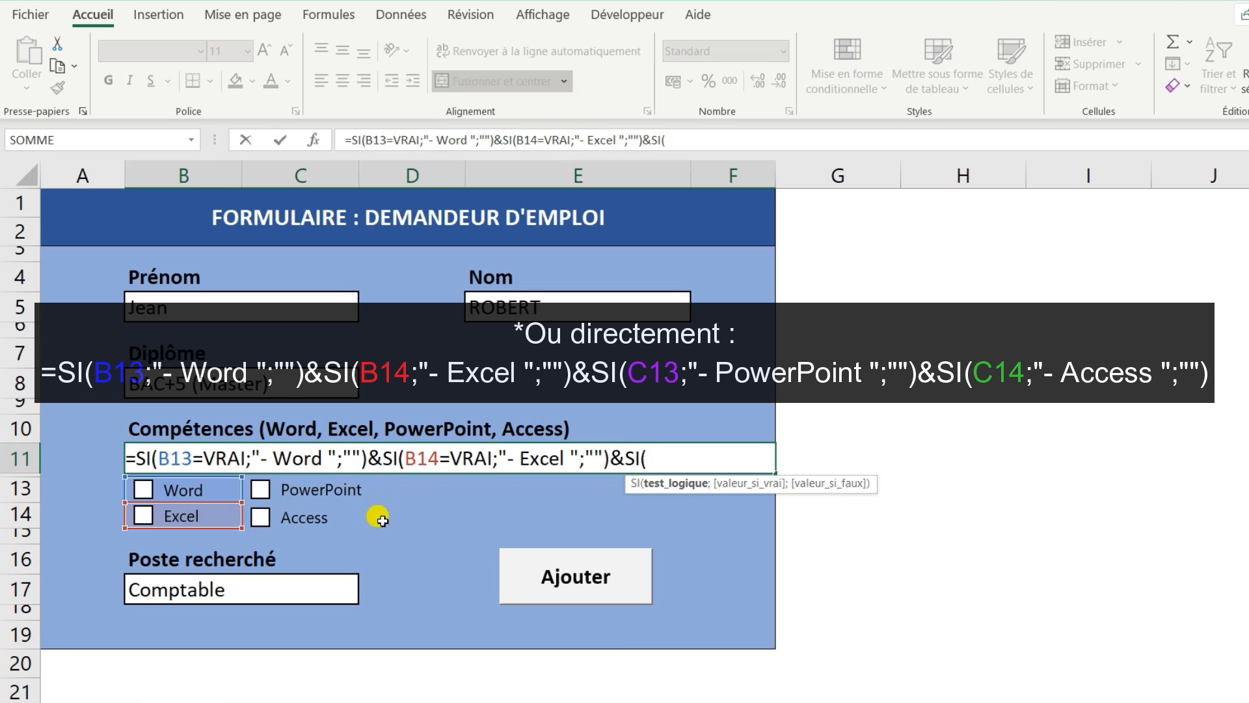
text(C13=VRAI)
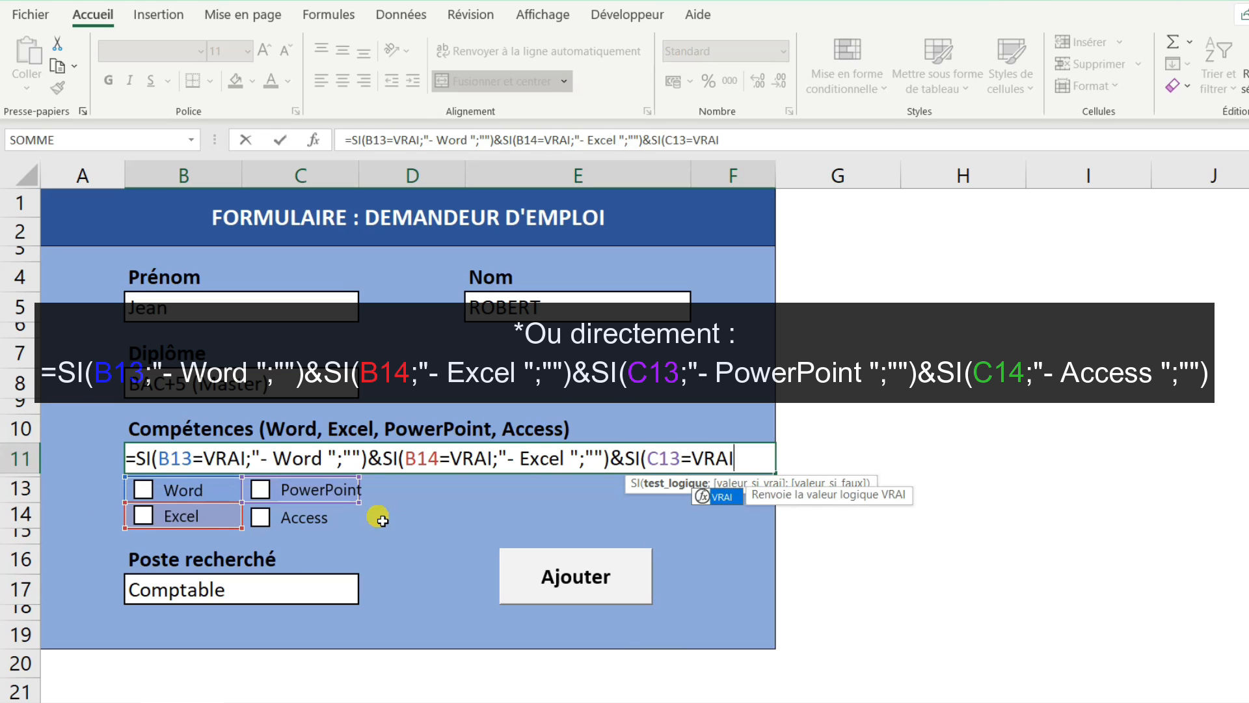
text(;"- )
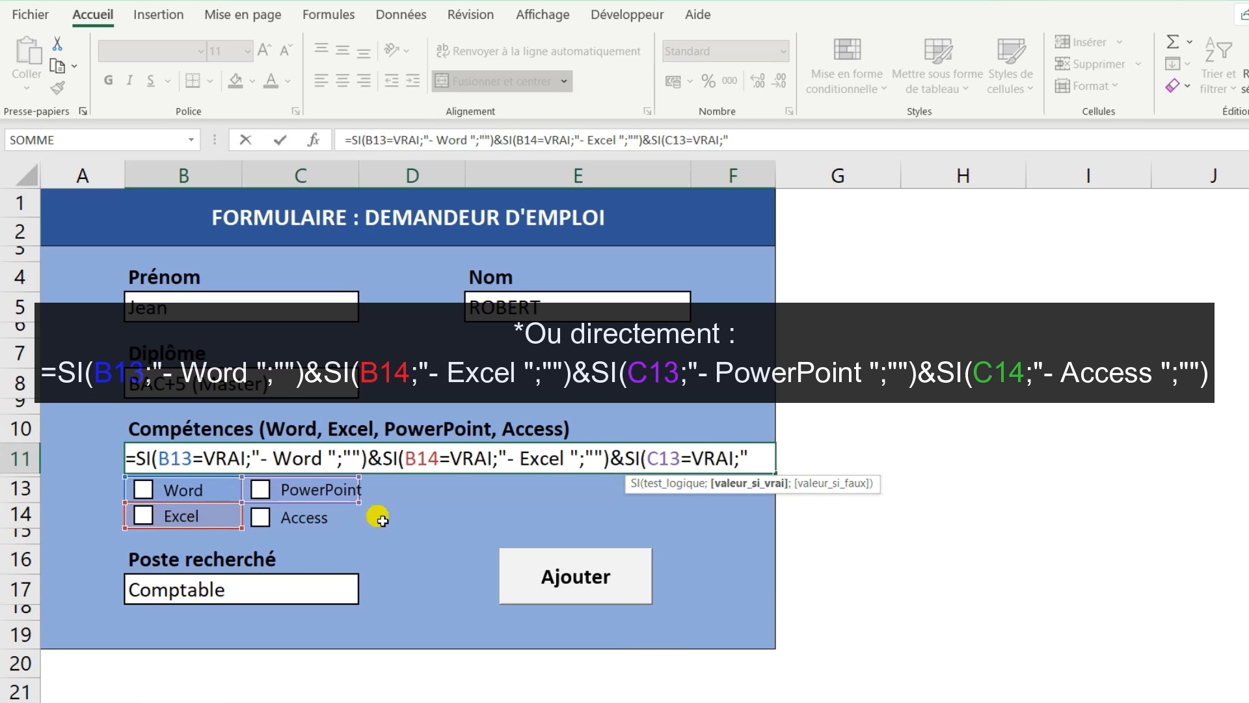
text(PowerPoin)
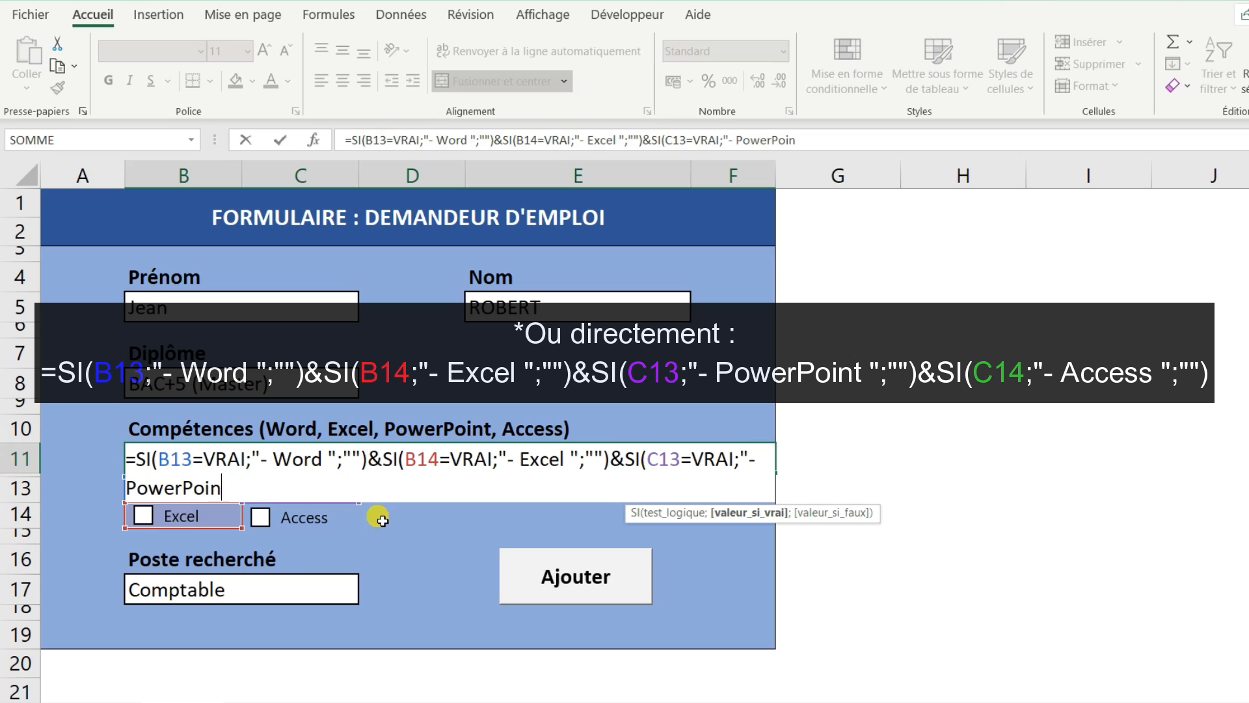
text(t ";)
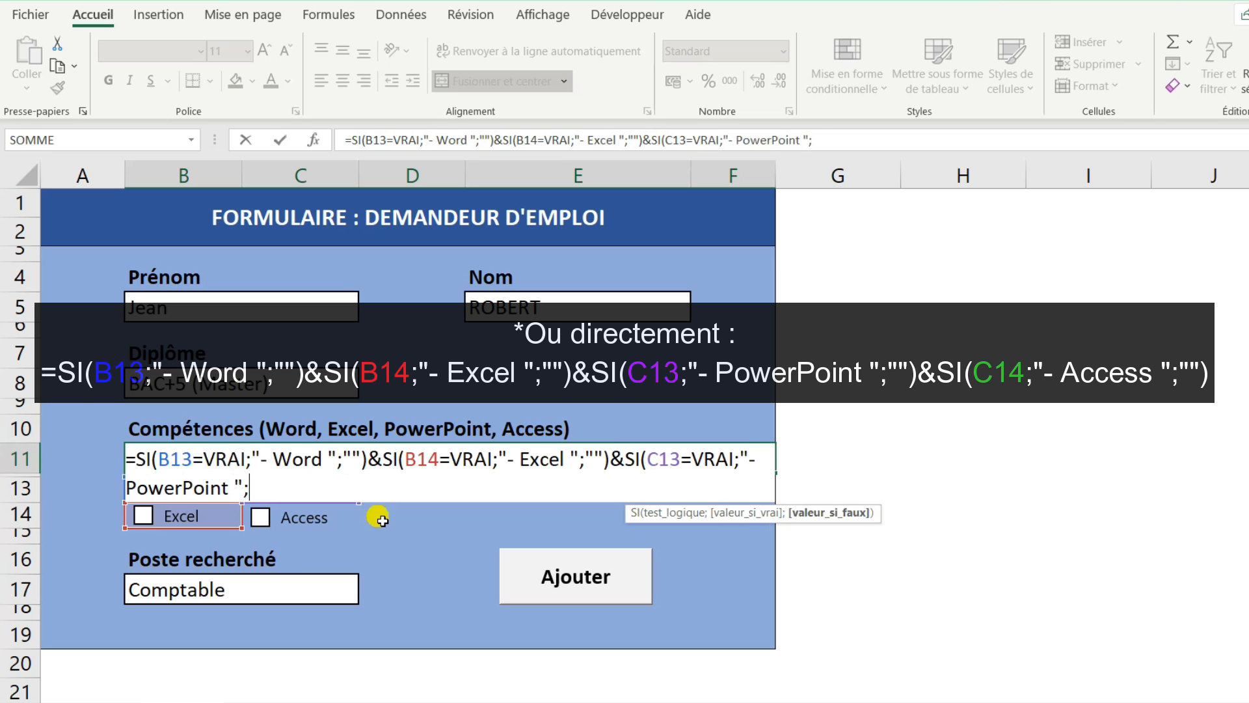
Close the PowerPoint SI with "" as its false value, append &SI(C14=VRAI;"- Access ";"") and validate the formula
text("")&SI(C)
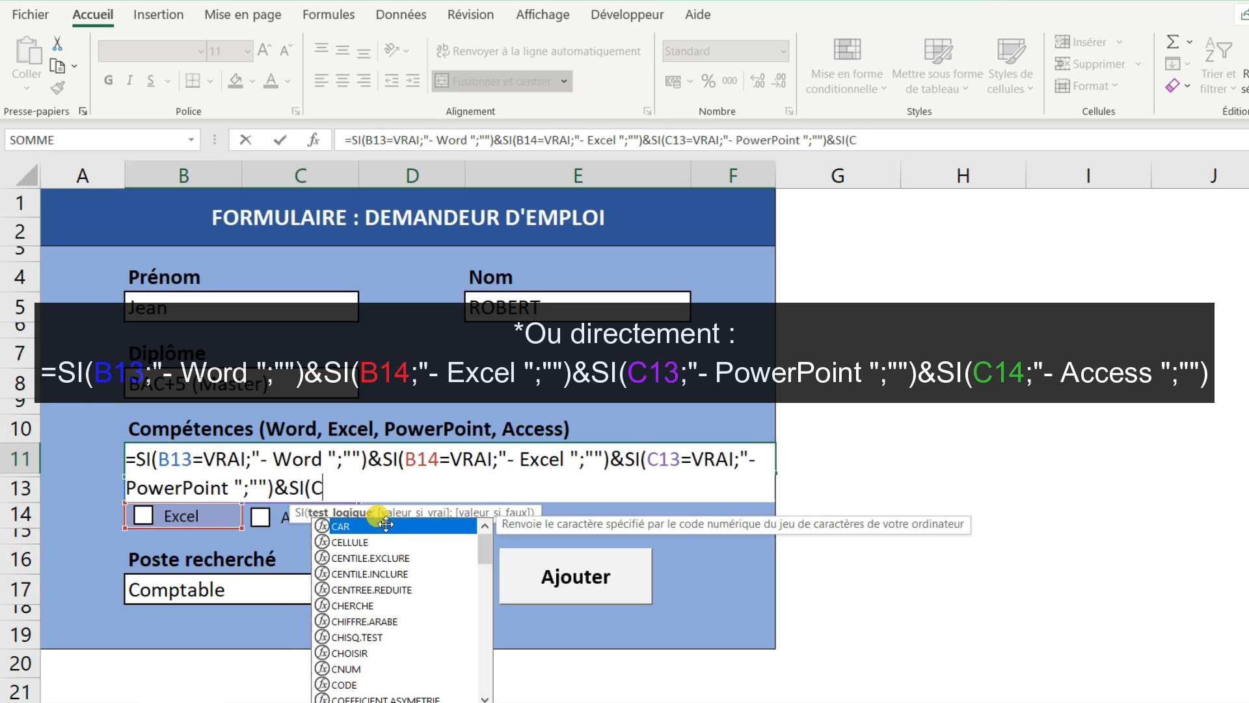
text(14=VRAI)
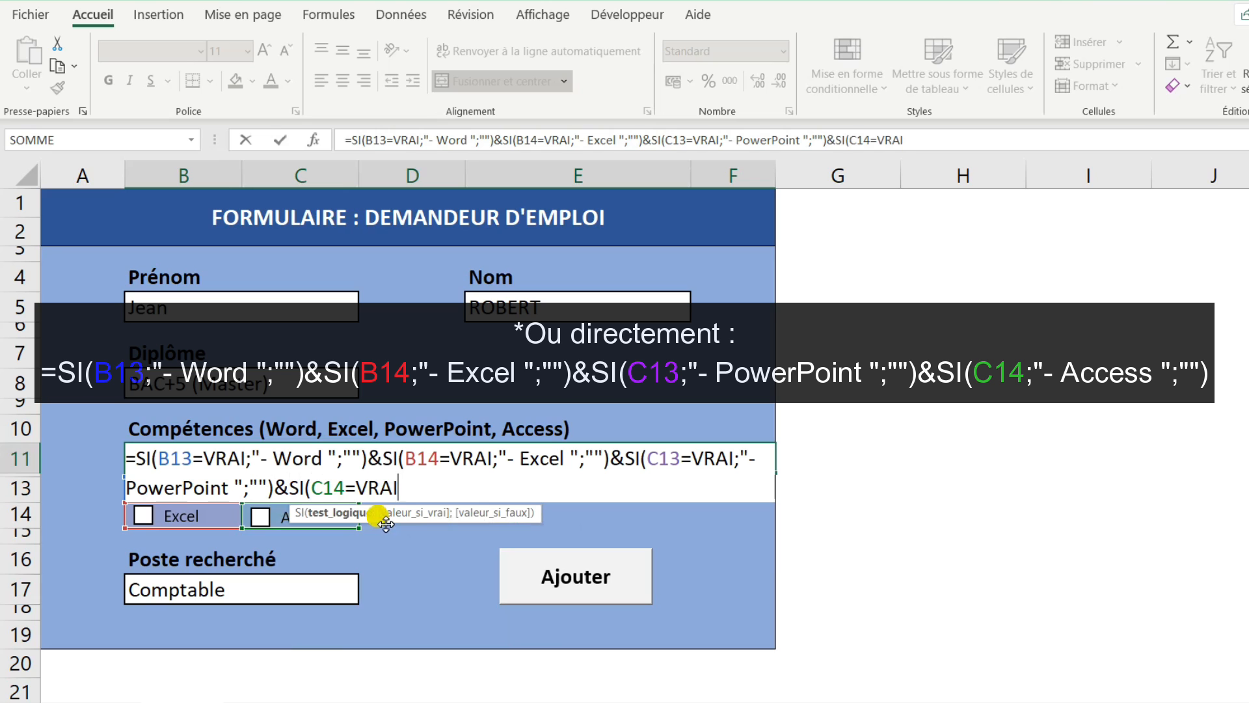
text(;"- A)
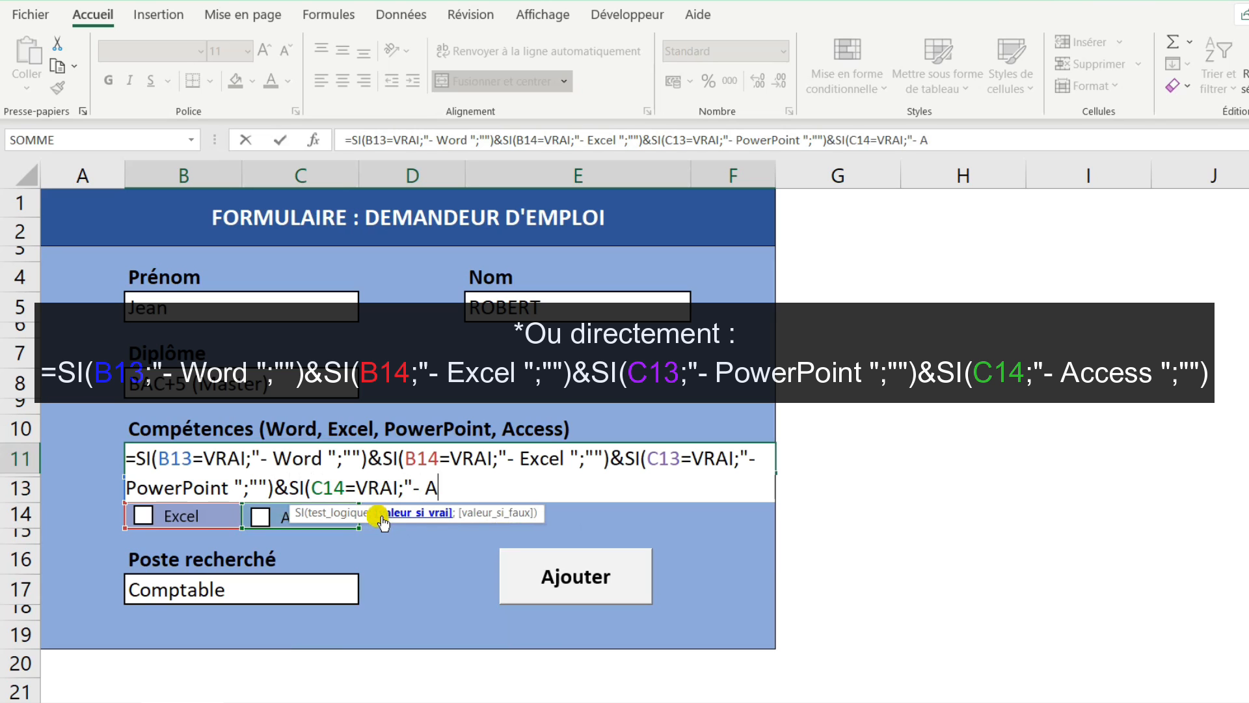
text(ccess )
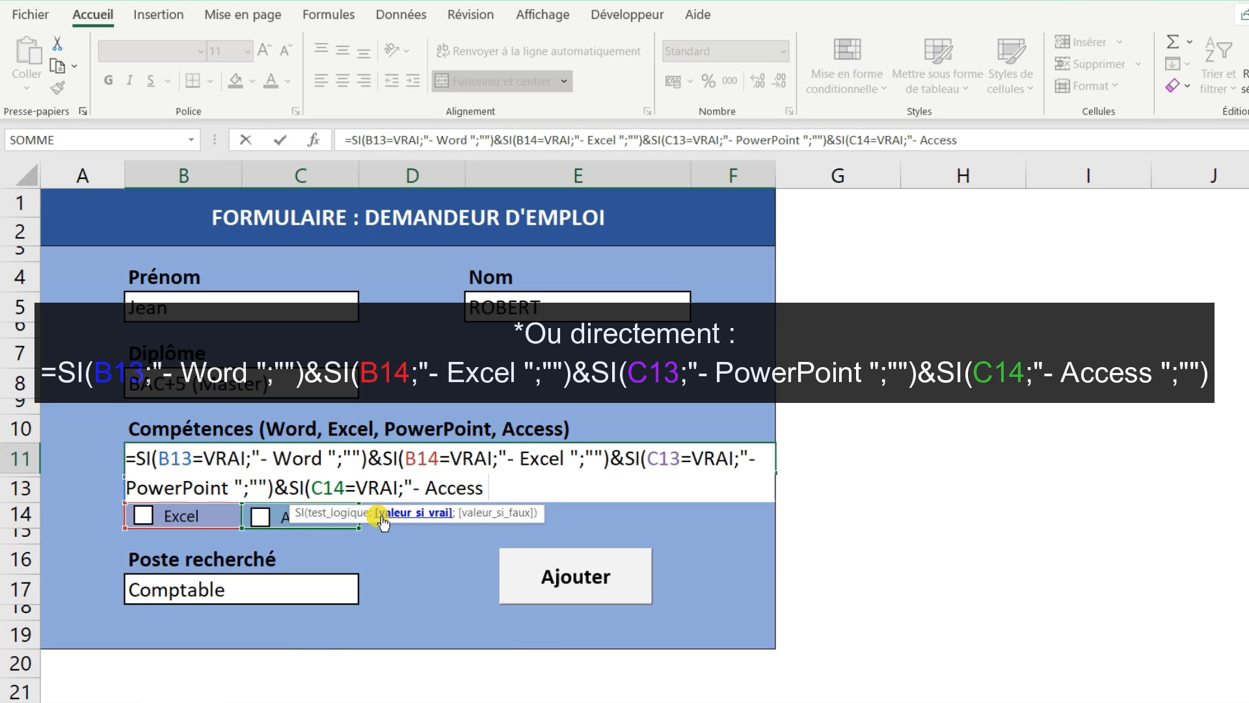
text(";""))
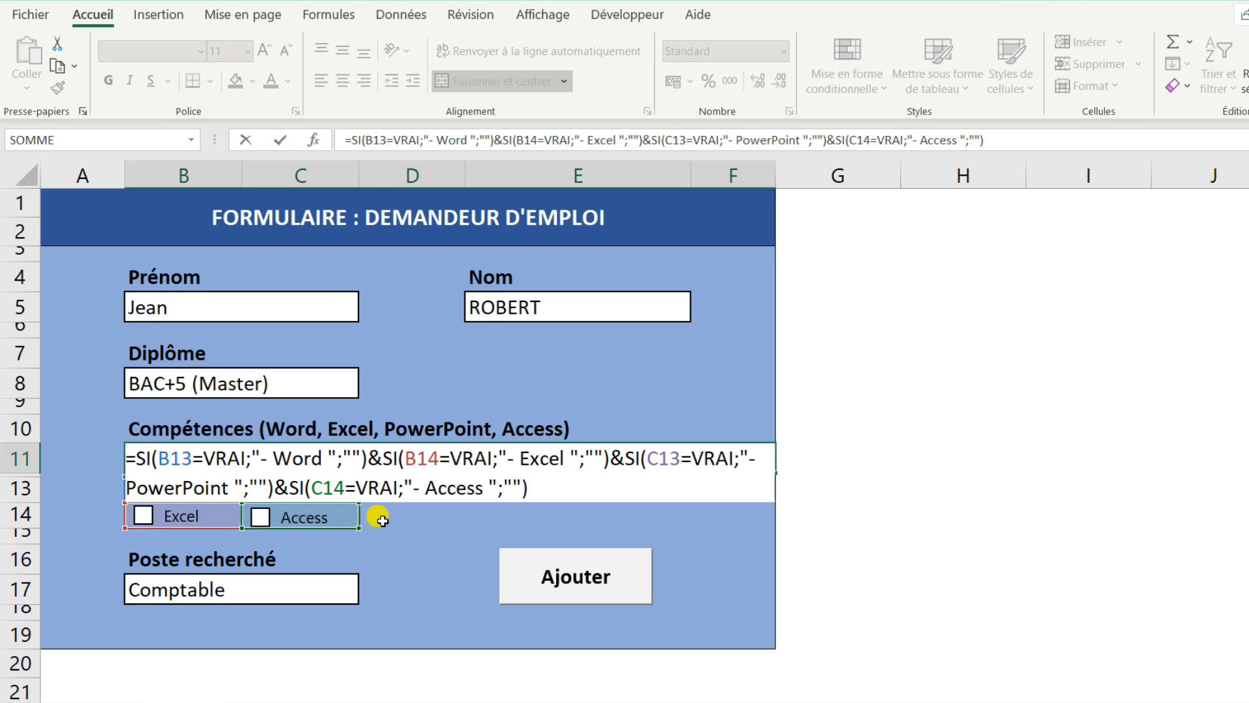
key(Return)
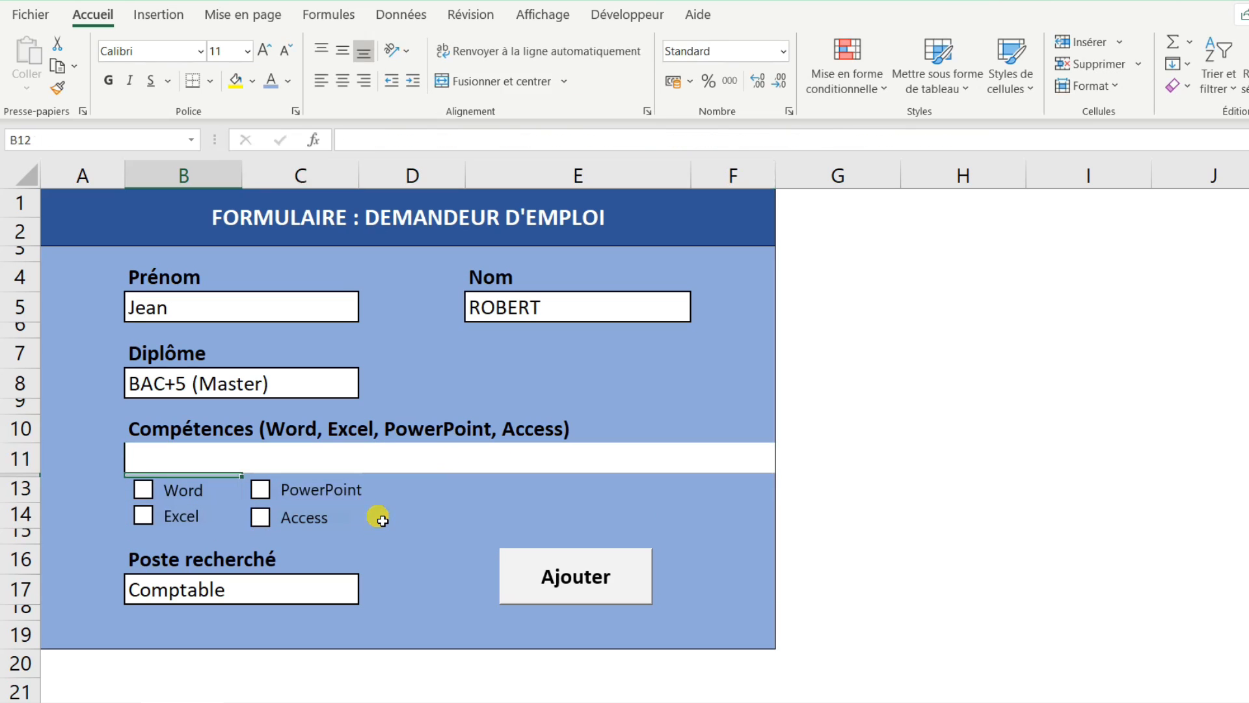
Select B11 and test its formula by toggling the skill checkboxes, leaving Word, Excel, PowerPoint and Access all ticked
click(239, 464)
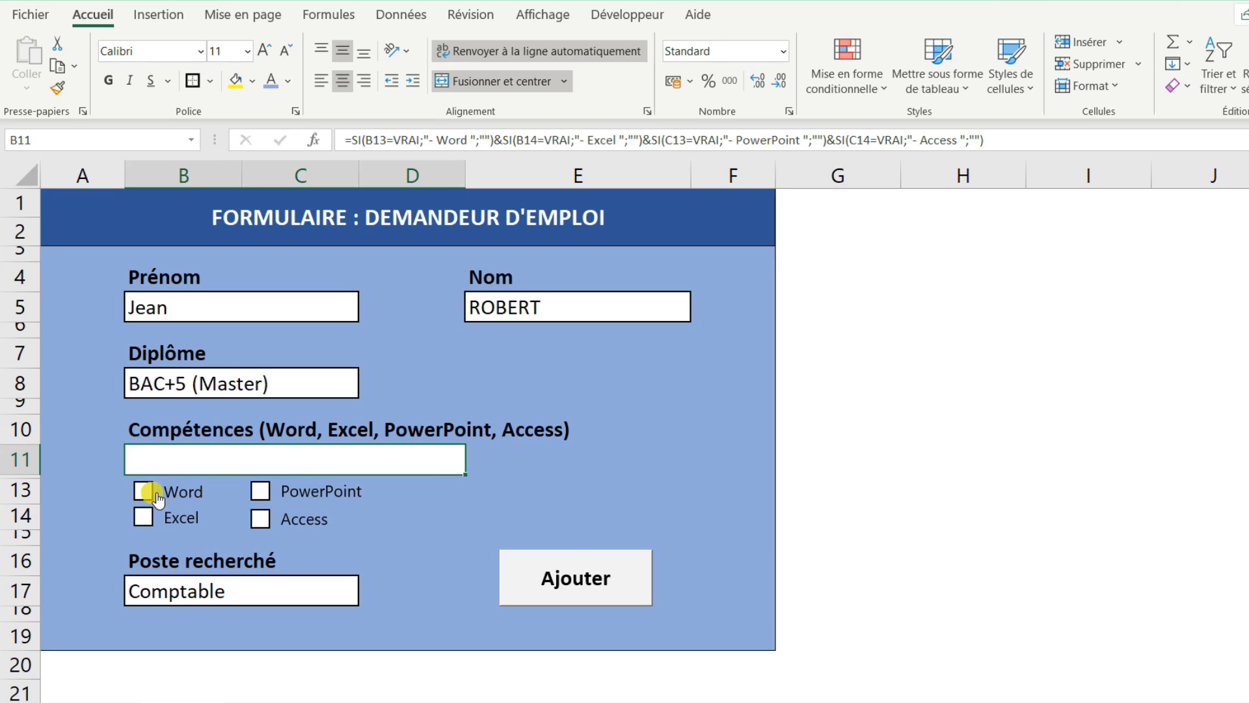
click(261, 491)
click(262, 520)
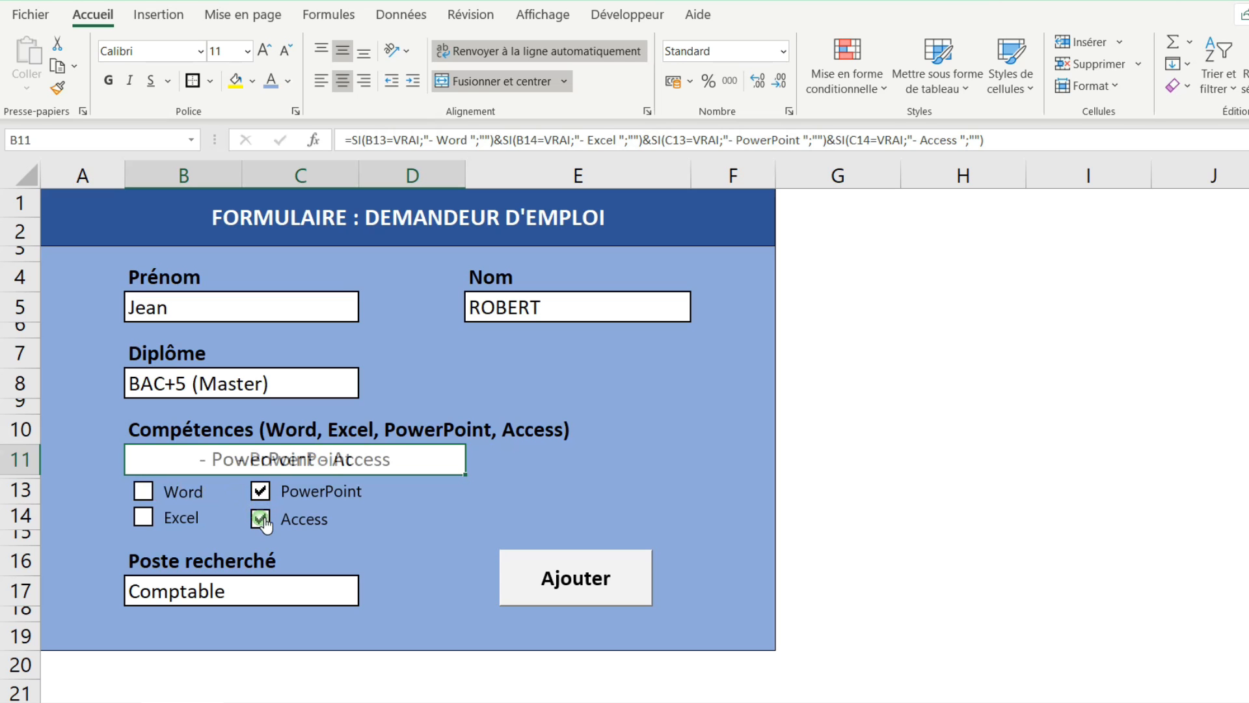
click(144, 491)
click(260, 491)
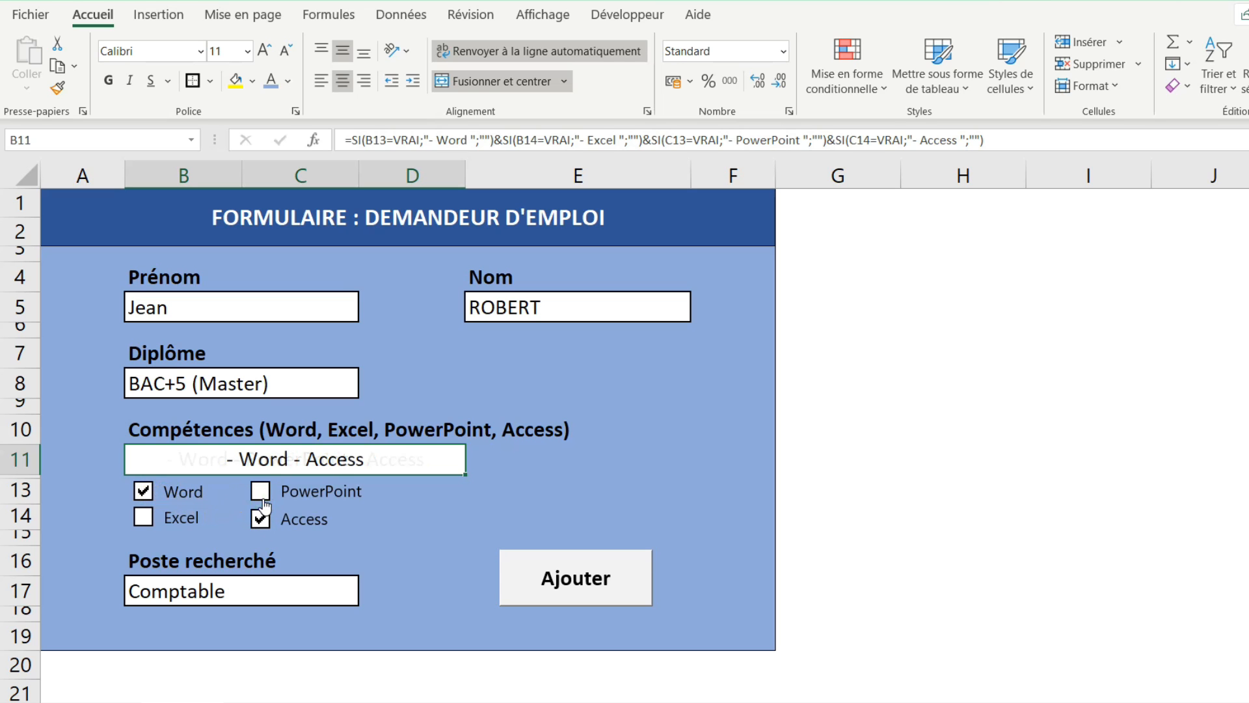
click(144, 517)
click(260, 491)
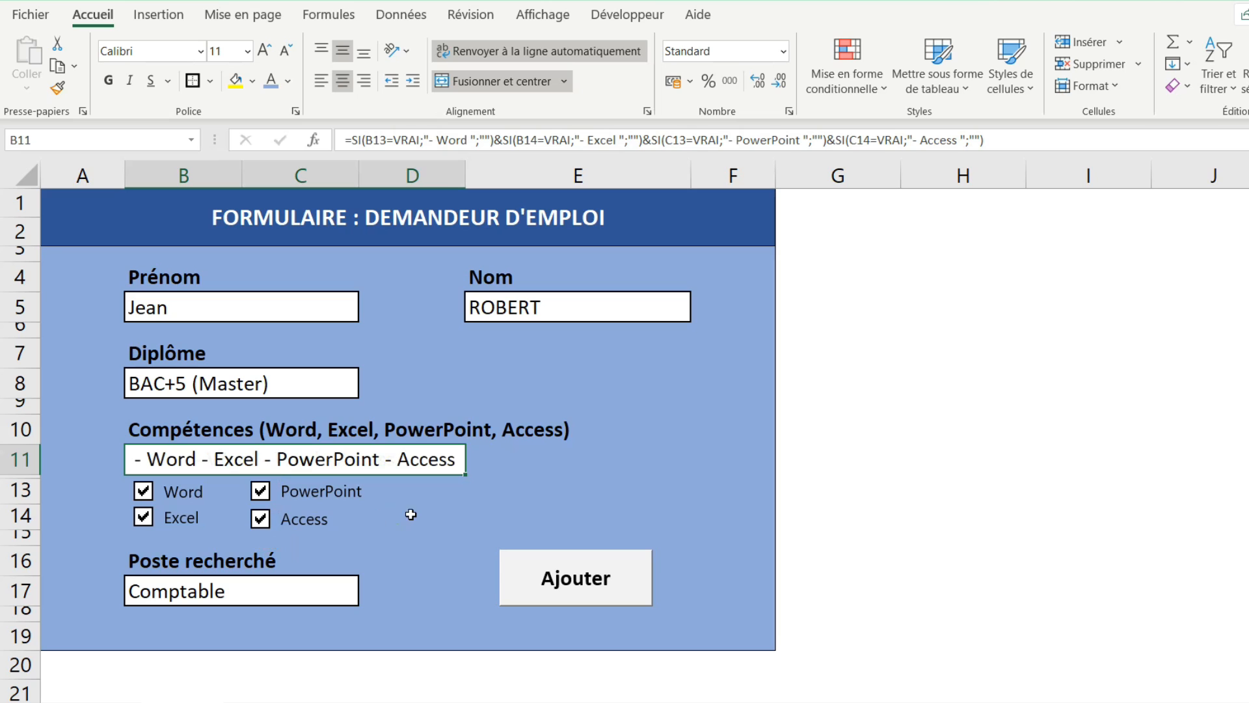